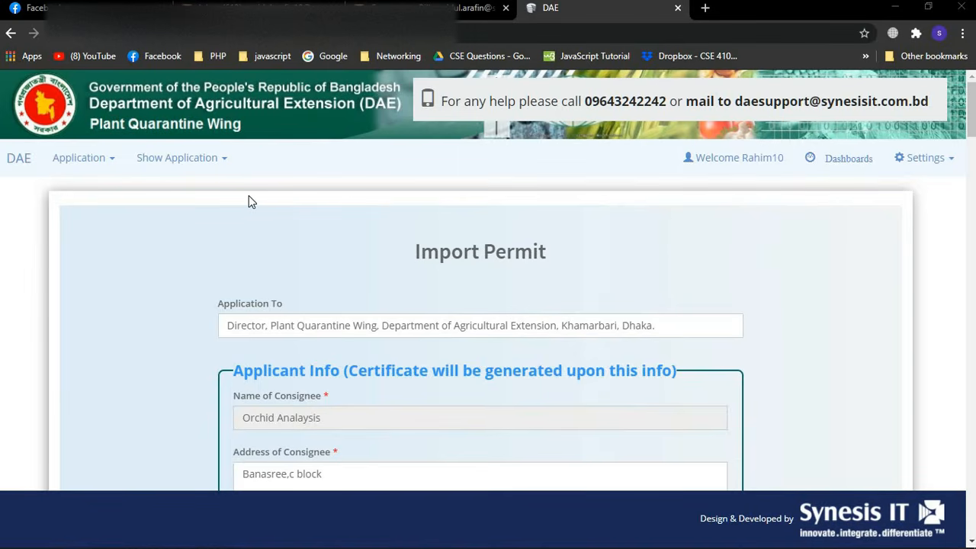
# Start a new Import Permit application from the Application menu in the navigation bar
pyautogui.click(98, 160)
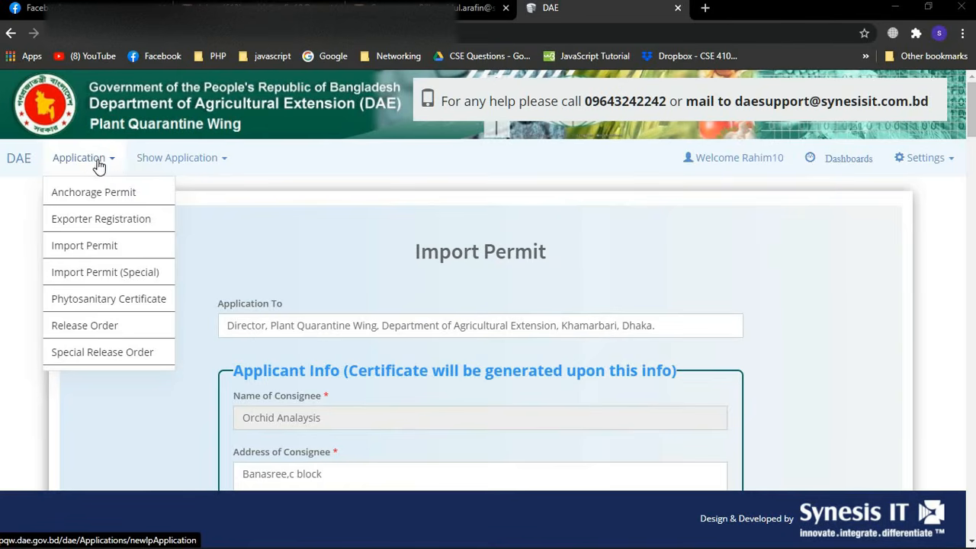
pyautogui.click(85, 249)
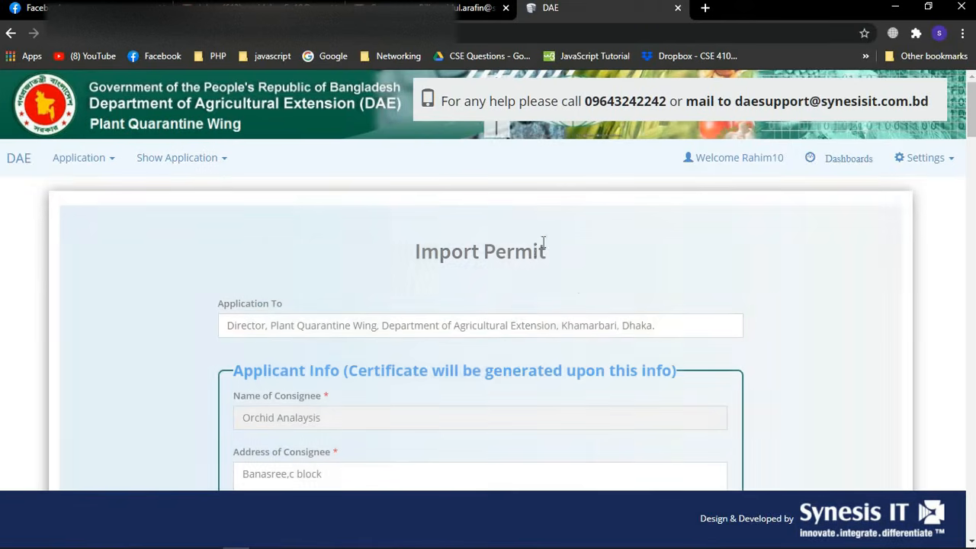
pyautogui.scroll(-1, 689, 283)
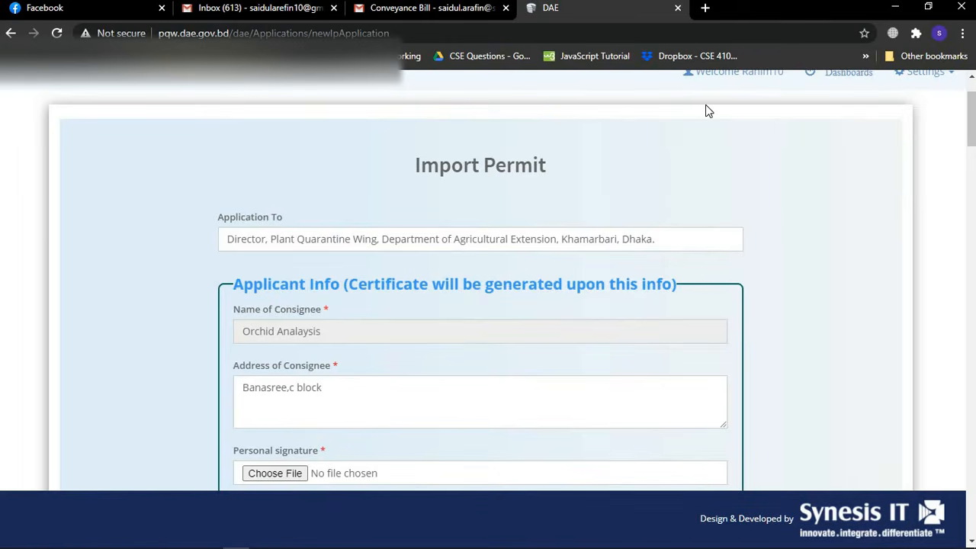
pyautogui.scroll(1, 706, 104)
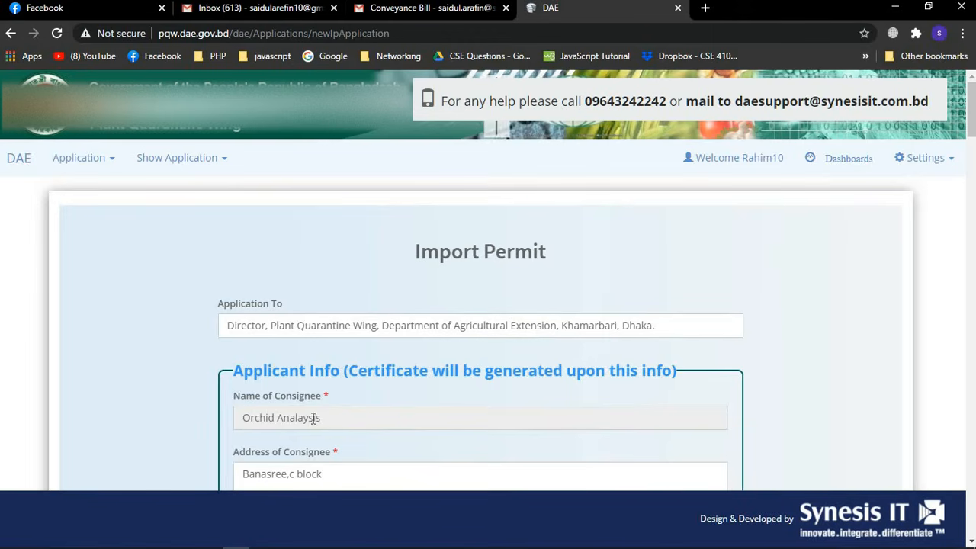
pyautogui.scroll(-2, 384, 410)
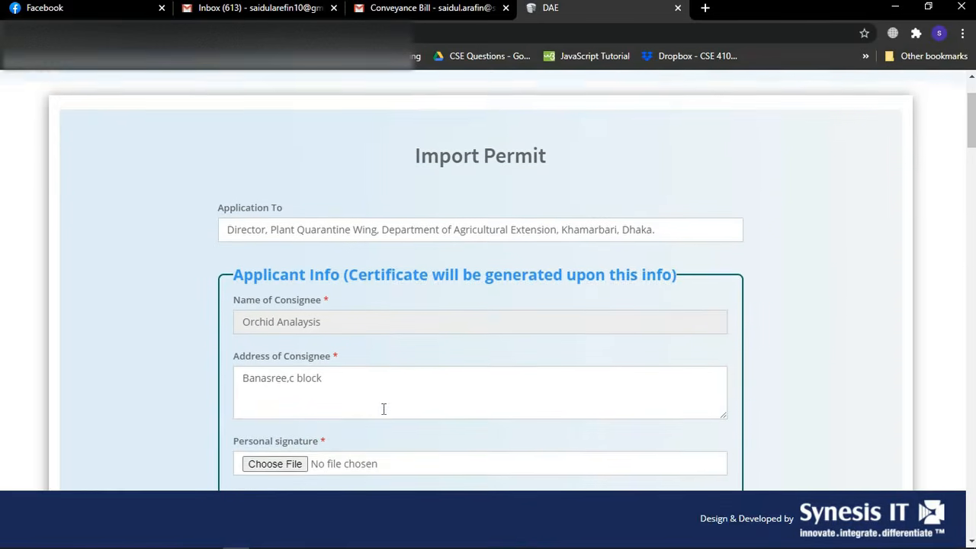
pyautogui.scroll(2, 512, 166)
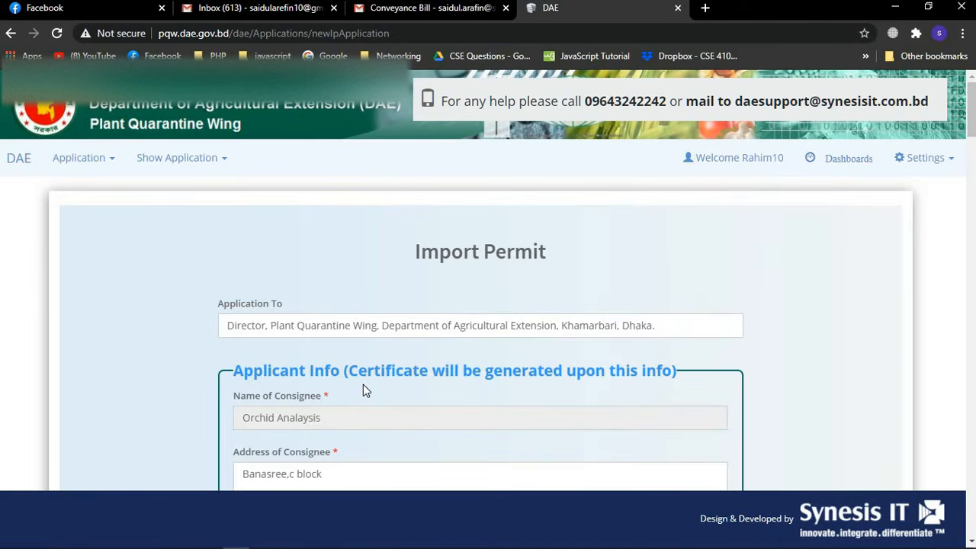
pyautogui.scroll(-1, 364, 386)
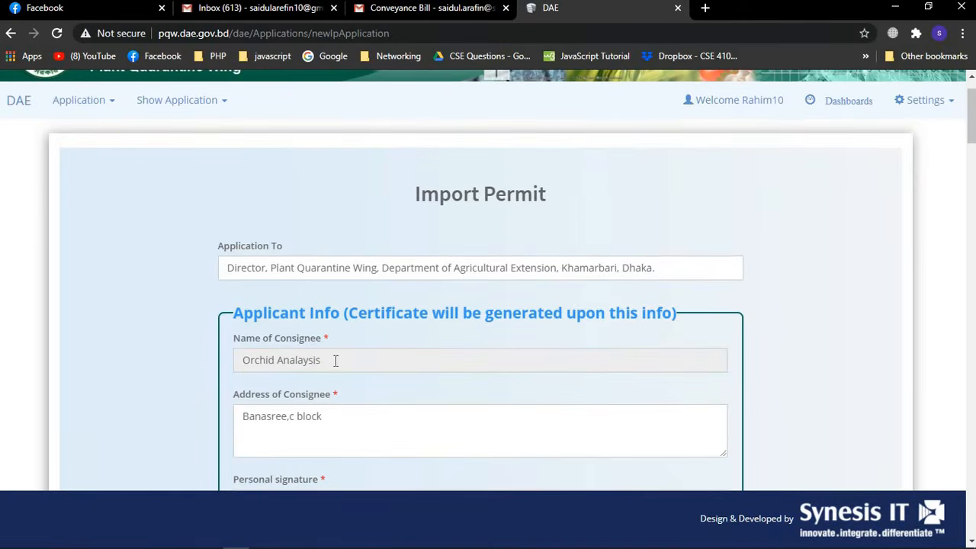
# Attach sign.jpg from the Desktop\inn folder as the personal signature image
pyautogui.click(359, 417)
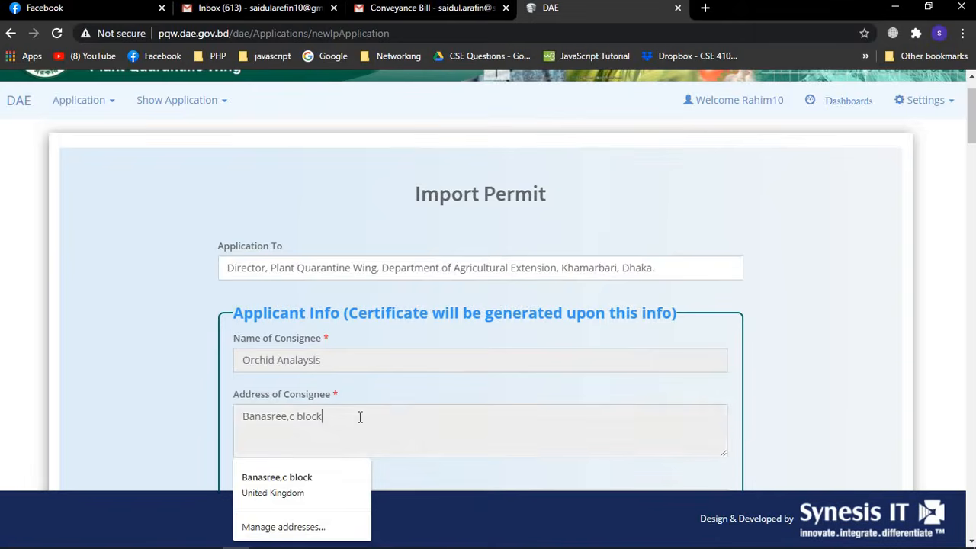
pyautogui.scroll(-2, 360, 416)
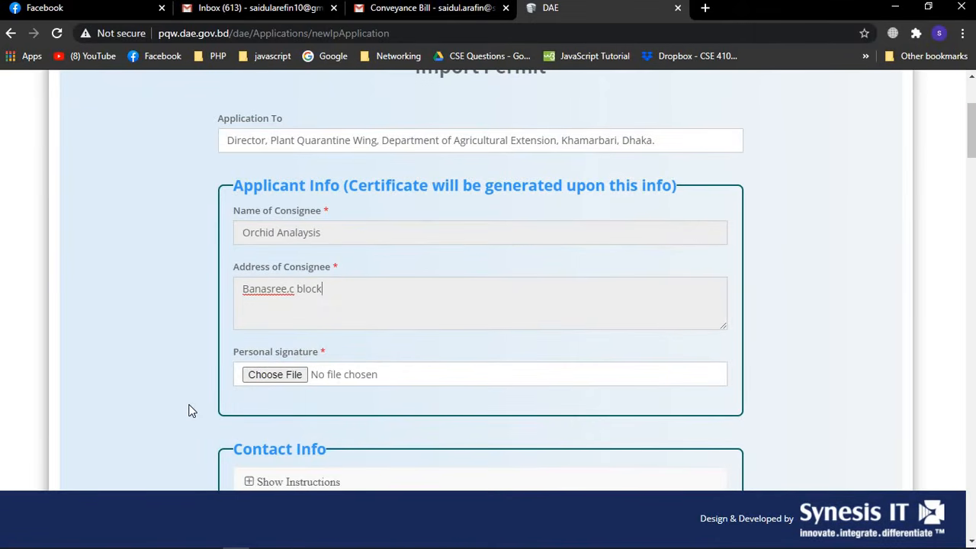
pyautogui.click(191, 411)
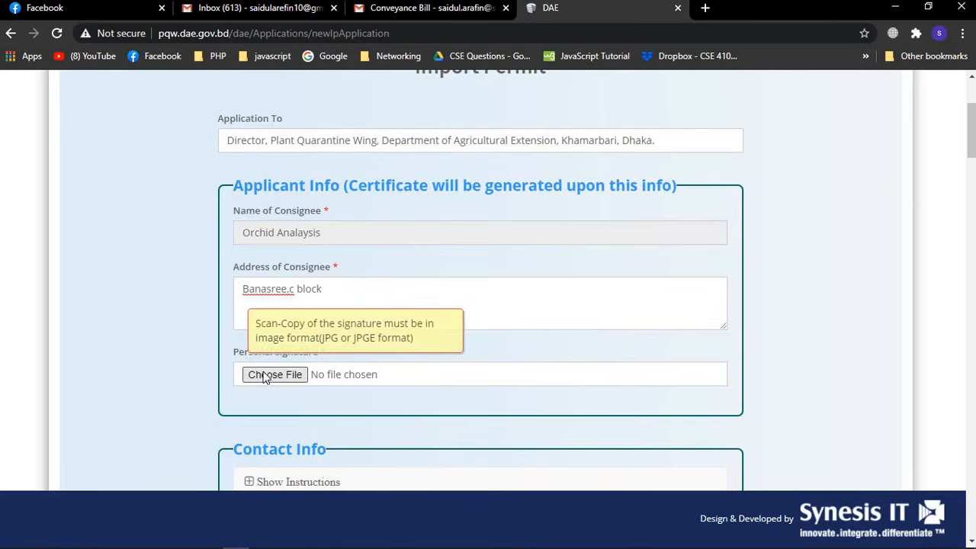
pyautogui.moveTo(261, 376)
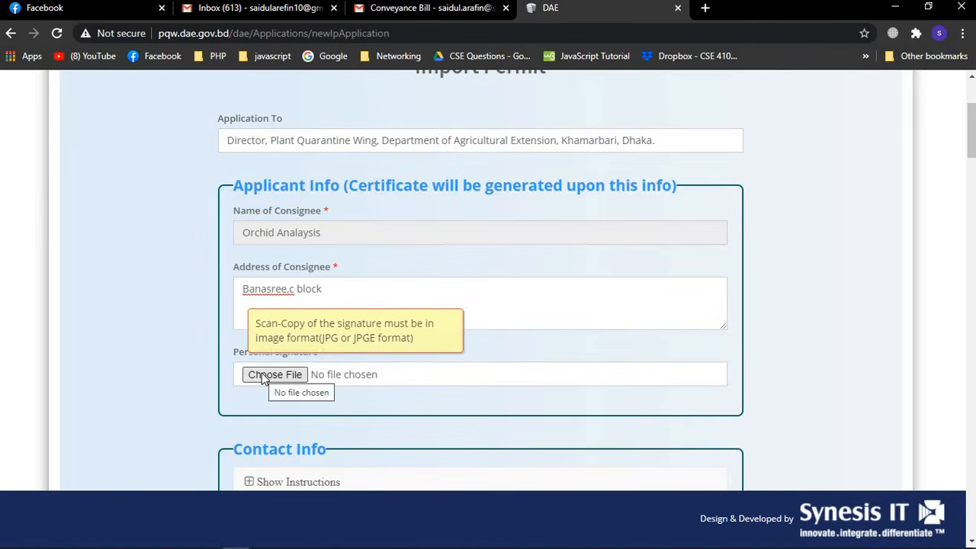
pyautogui.click(274, 374)
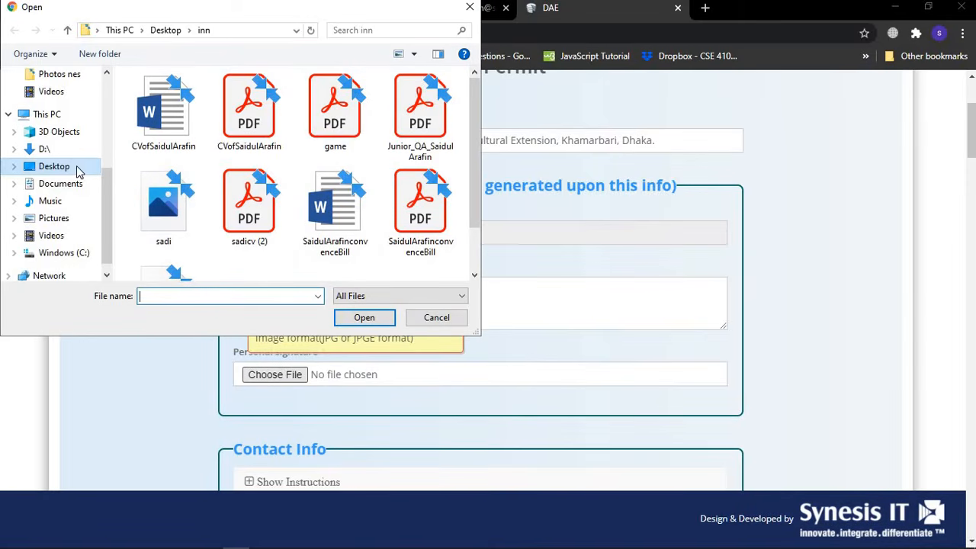
pyautogui.scroll(1, 78, 172)
pyautogui.scroll(1, 78, 172)
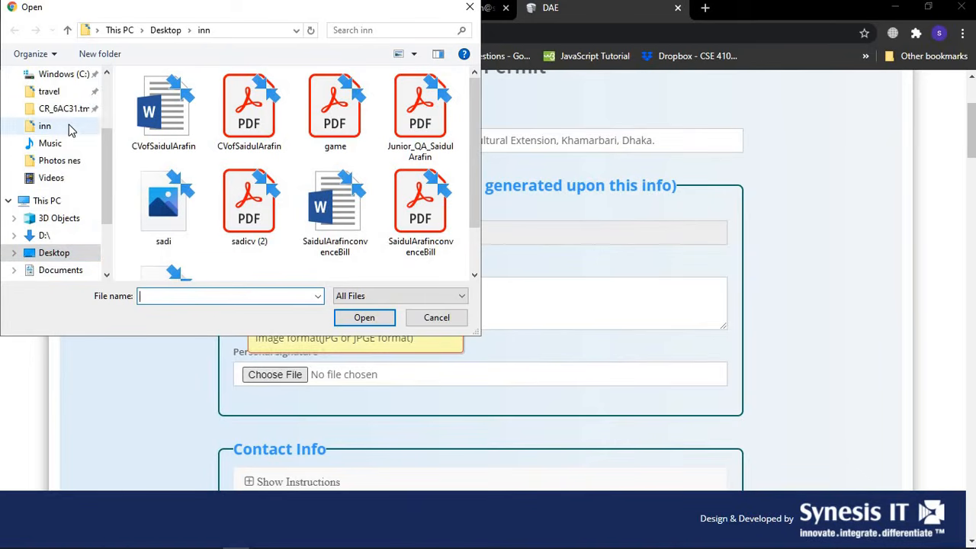
pyautogui.click(71, 129)
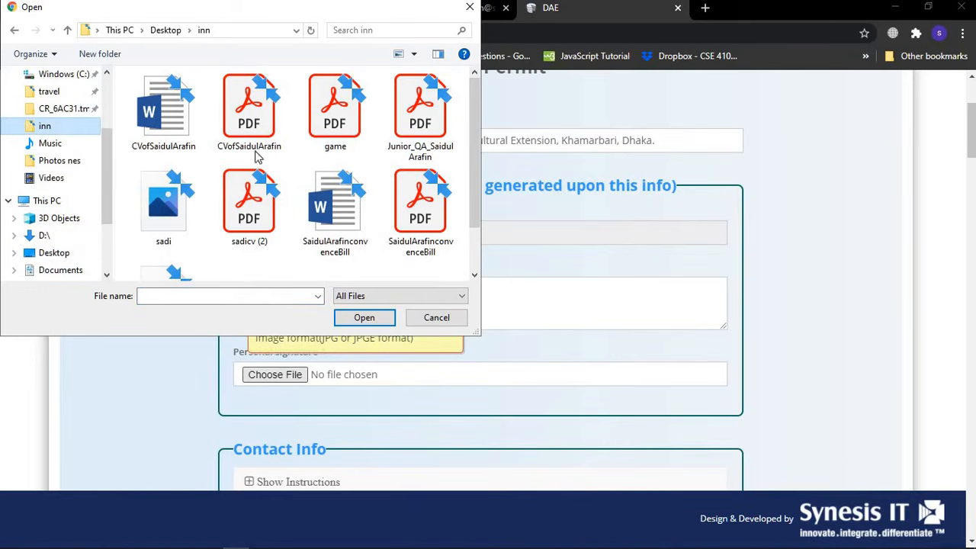
pyautogui.scroll(-1, 305, 170)
pyautogui.doubleClick(163, 246)
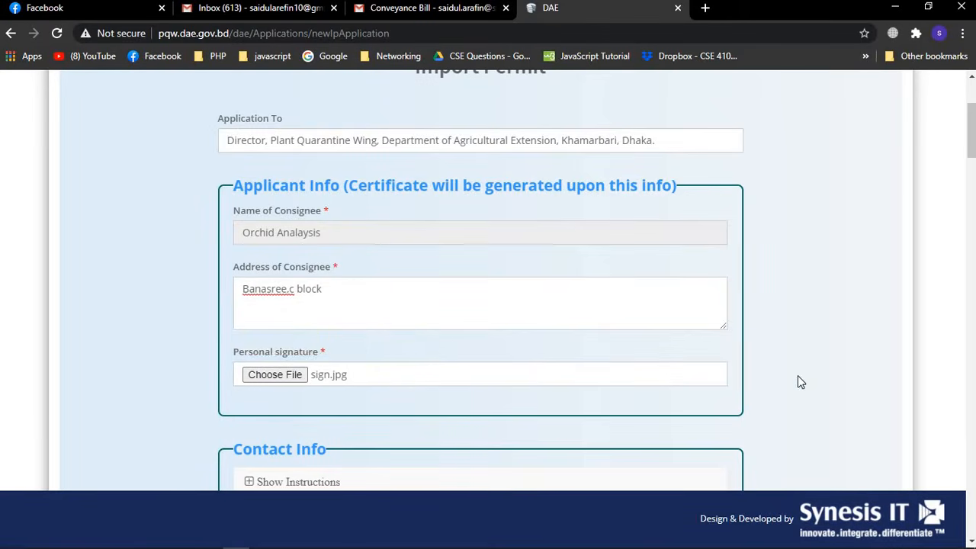
pyautogui.scroll(-4, 407, 387)
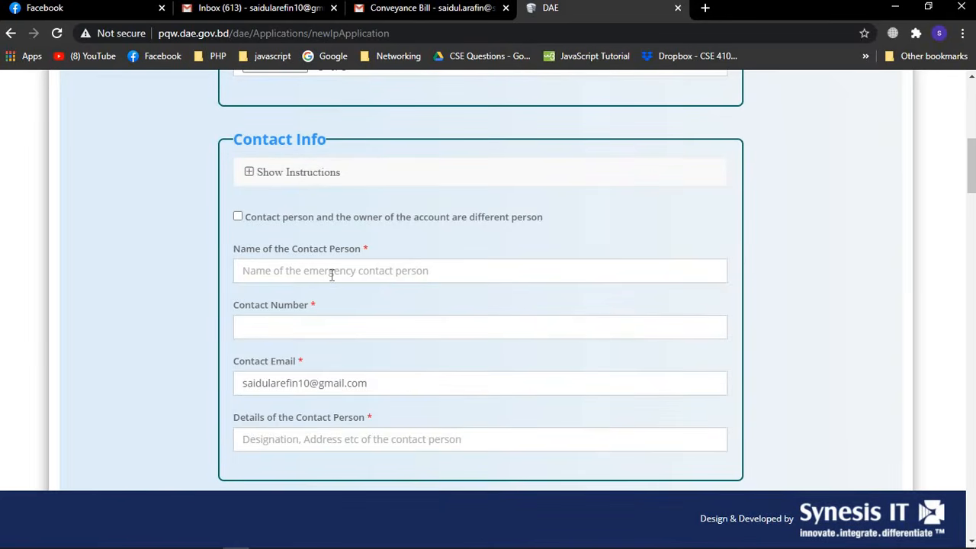
pyautogui.scroll(3, 383, 264)
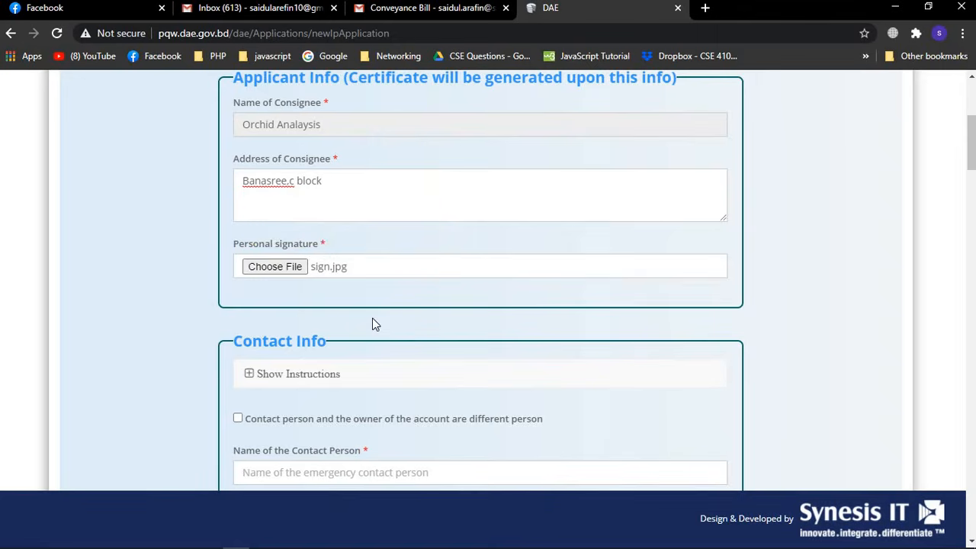
pyautogui.scroll(-1, 374, 324)
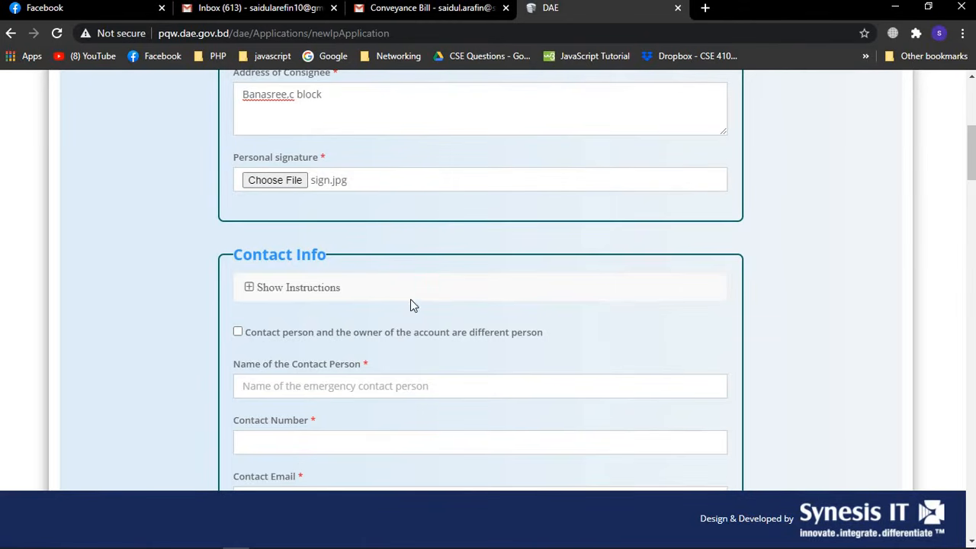
pyautogui.scroll(5, 607, 287)
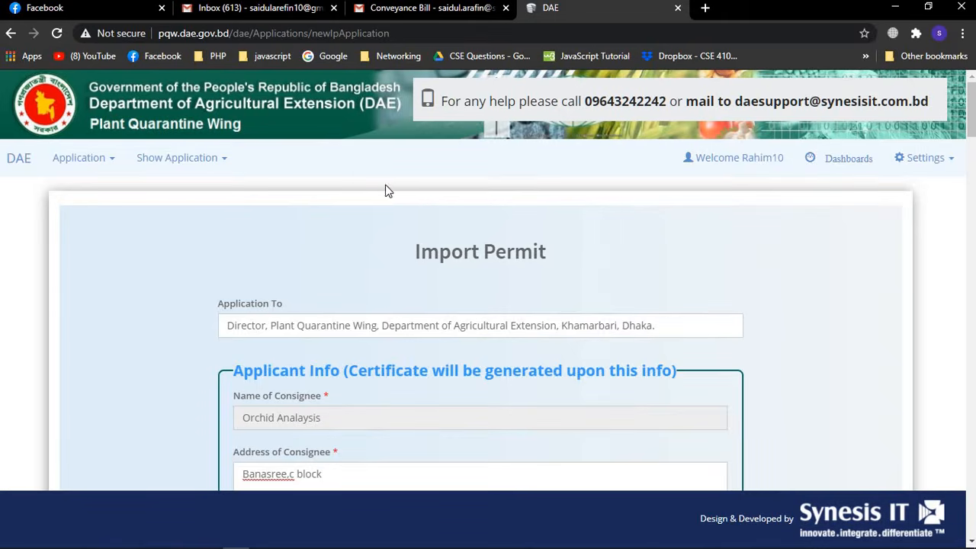
pyautogui.scroll(-4, 534, 303)
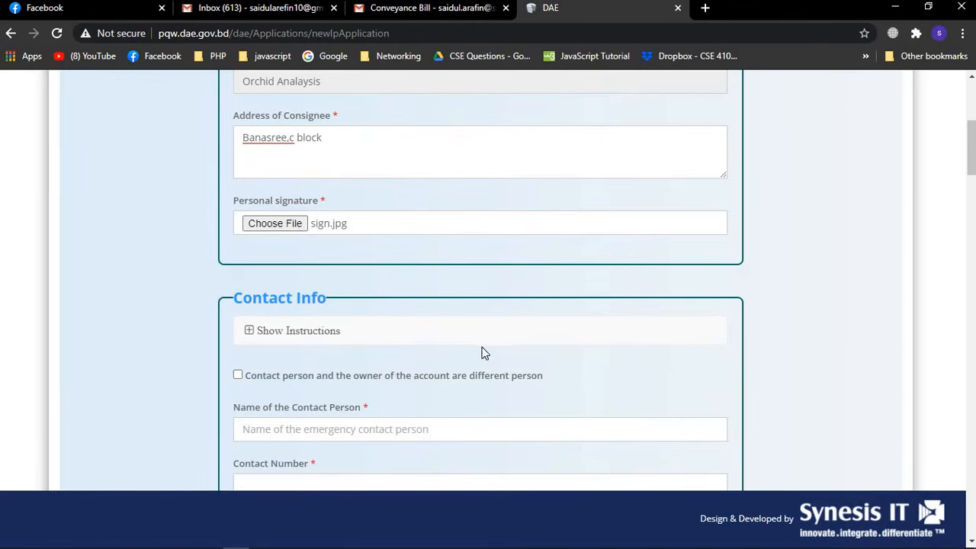
# Mark the contact person as different from the account owner and enter a contact name
pyautogui.click(238, 376)
pyautogui.click(321, 424)
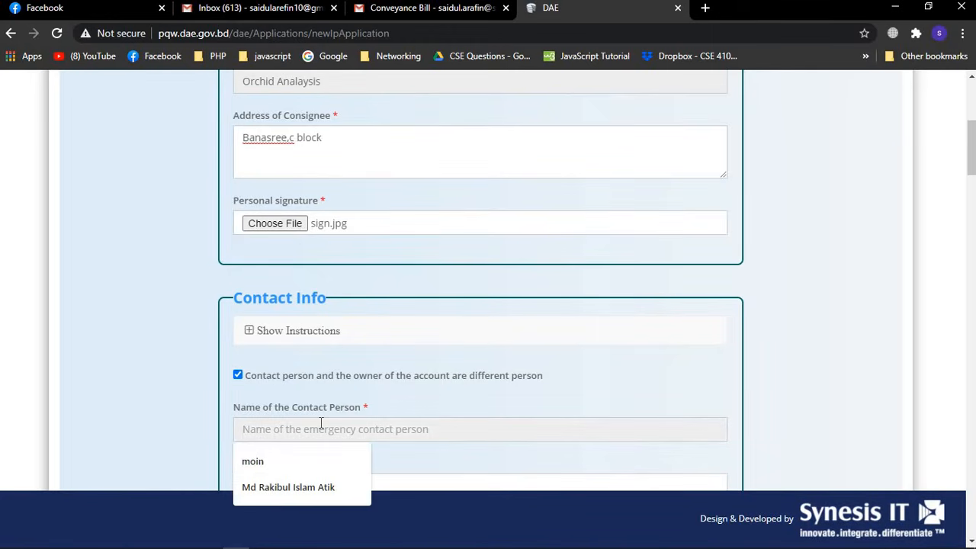
pyautogui.write('Karim')
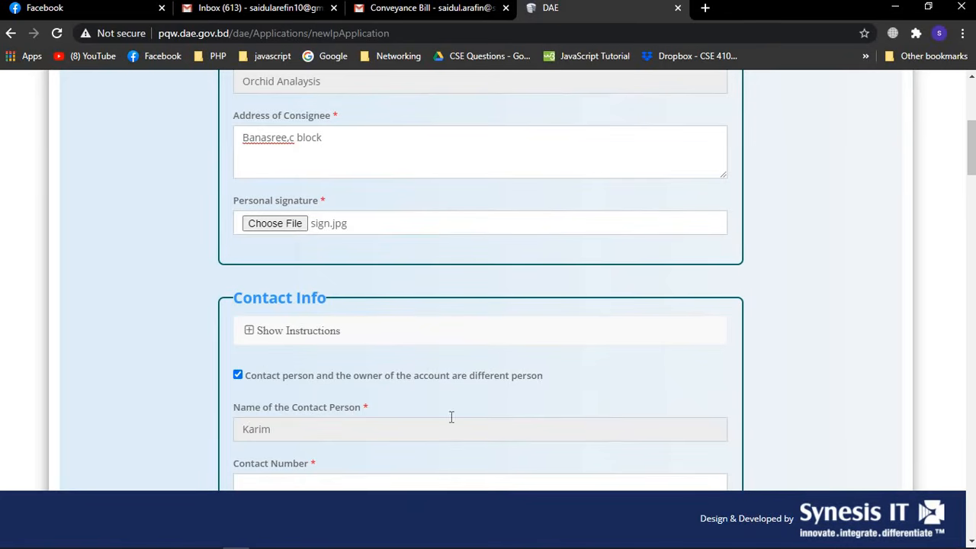
pyautogui.scroll(-3, 451, 417)
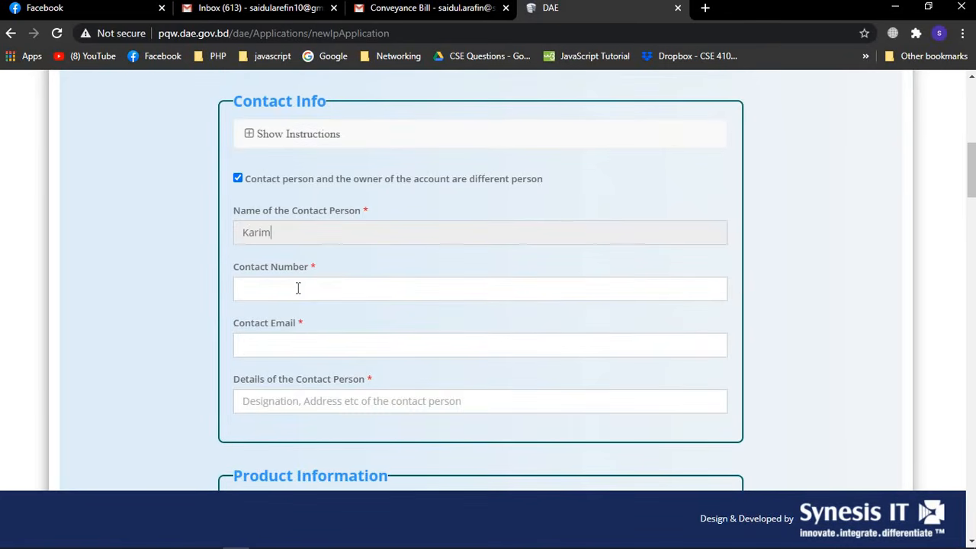
pyautogui.click(296, 285)
pyautogui.click(440, 340)
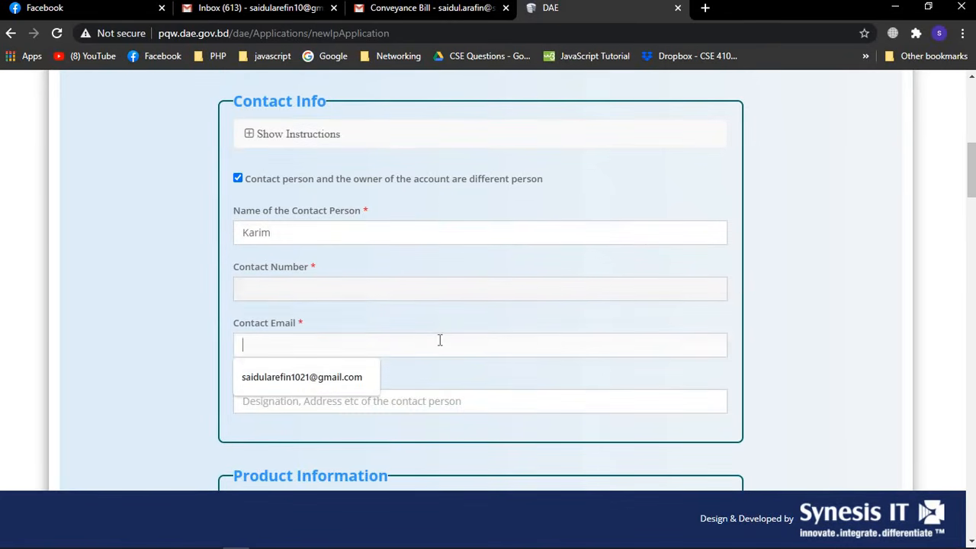
pyautogui.click(426, 402)
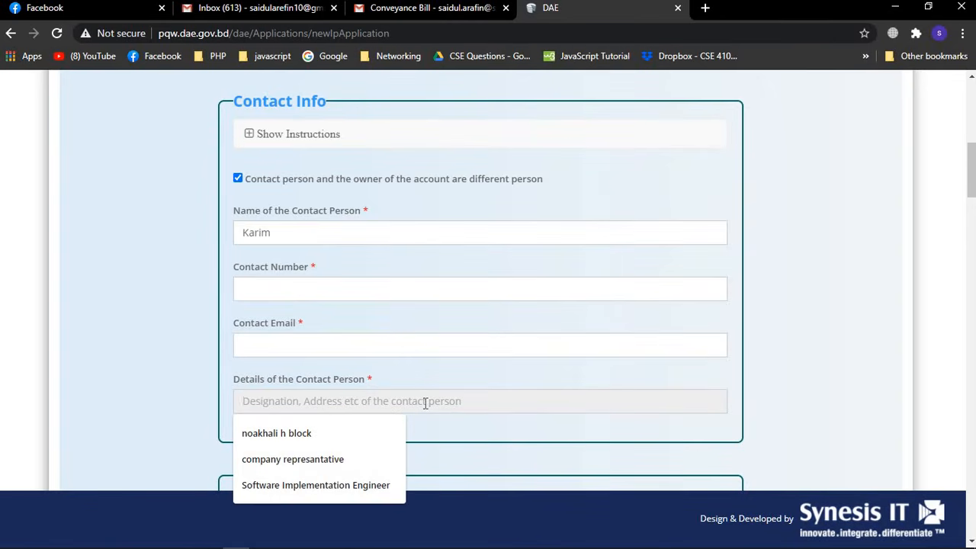
pyautogui.click(780, 351)
pyautogui.scroll(-1, 782, 353)
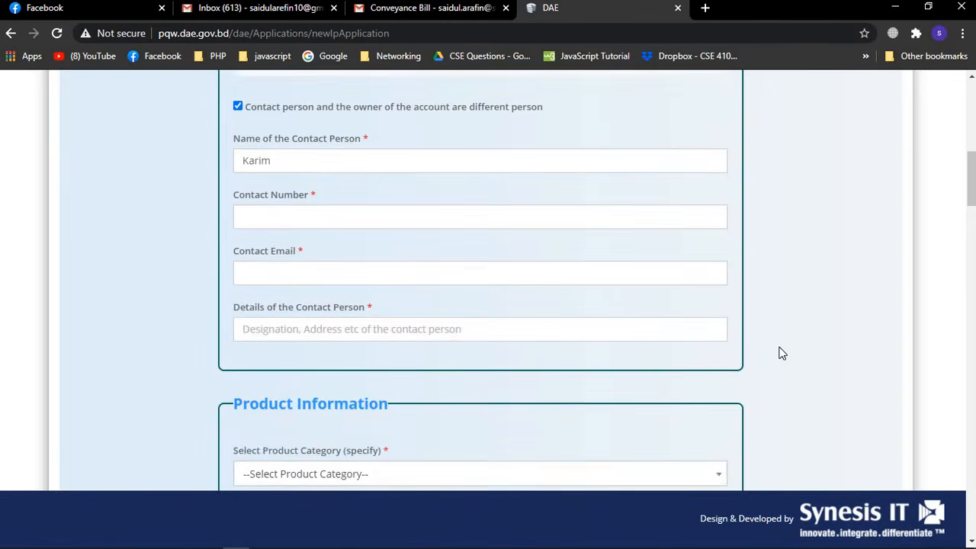
pyautogui.scroll(3, 782, 353)
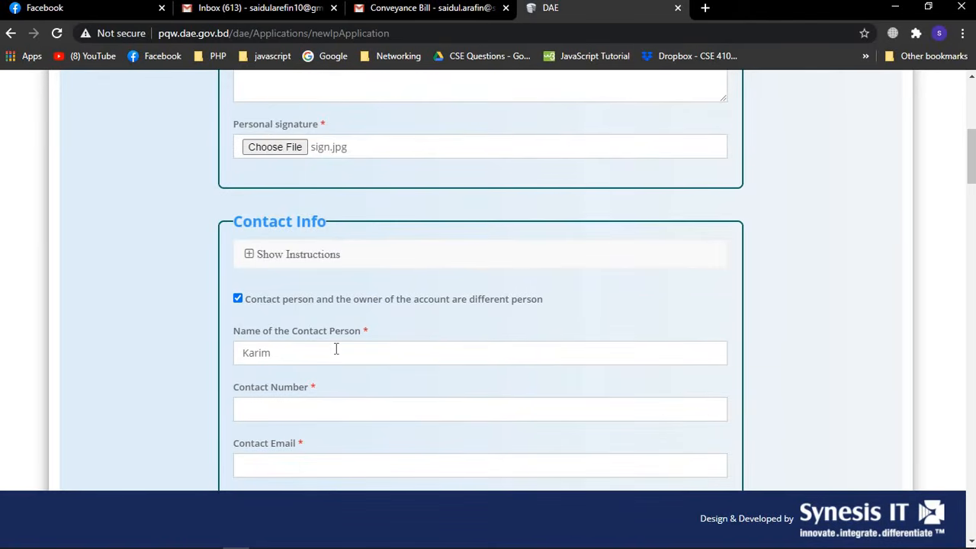
# Clear the contact name and make the contact person the account owner
pyautogui.click(335, 350)
pyautogui.press('BackSpace')
pyautogui.press('BackSpace')
pyautogui.press('BackSpace')
pyautogui.press('BackSpace')
pyautogui.press('BackSpace')
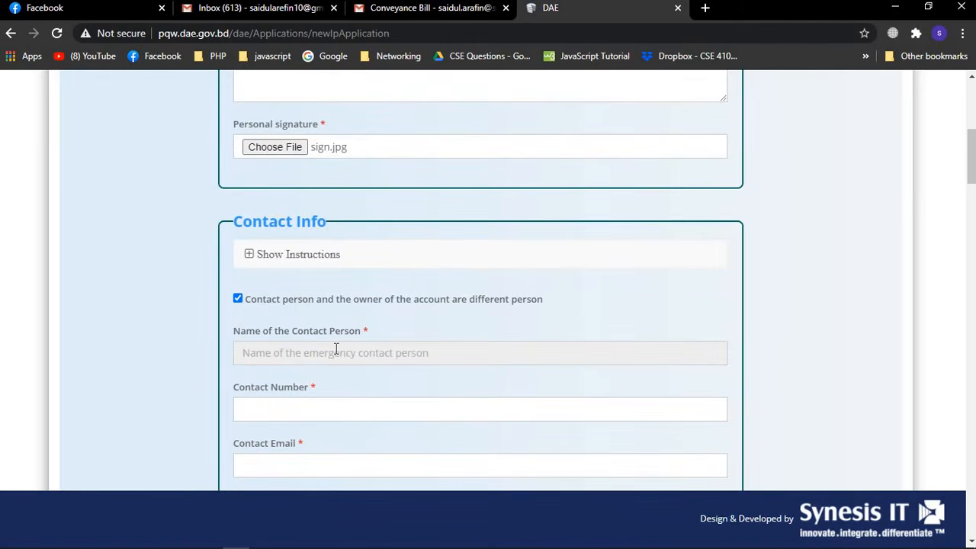
pyautogui.click(238, 299)
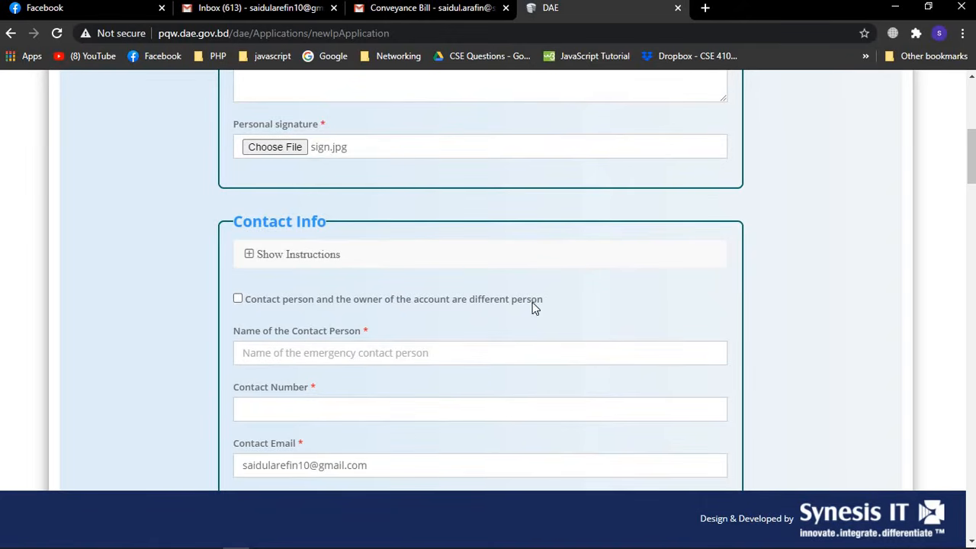
# Enter the contact person's name and mobile number, and check the auto-filled email
pyautogui.click(324, 353)
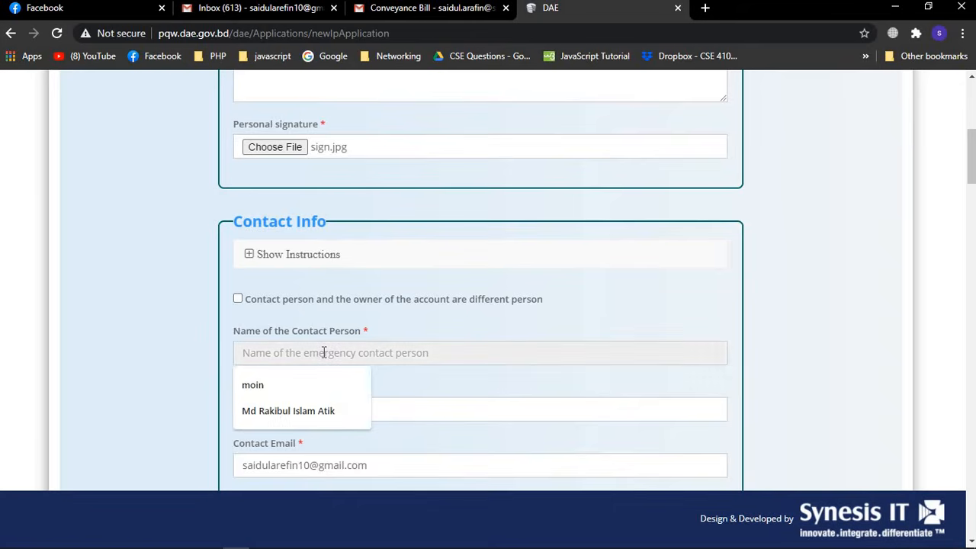
pyautogui.write('Ra')
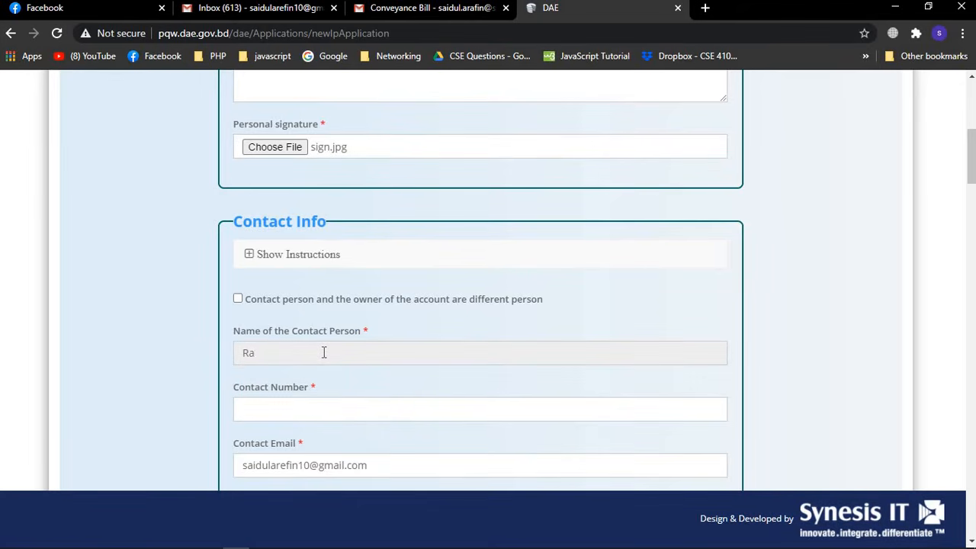
pyautogui.write('him')
pyautogui.click(305, 406)
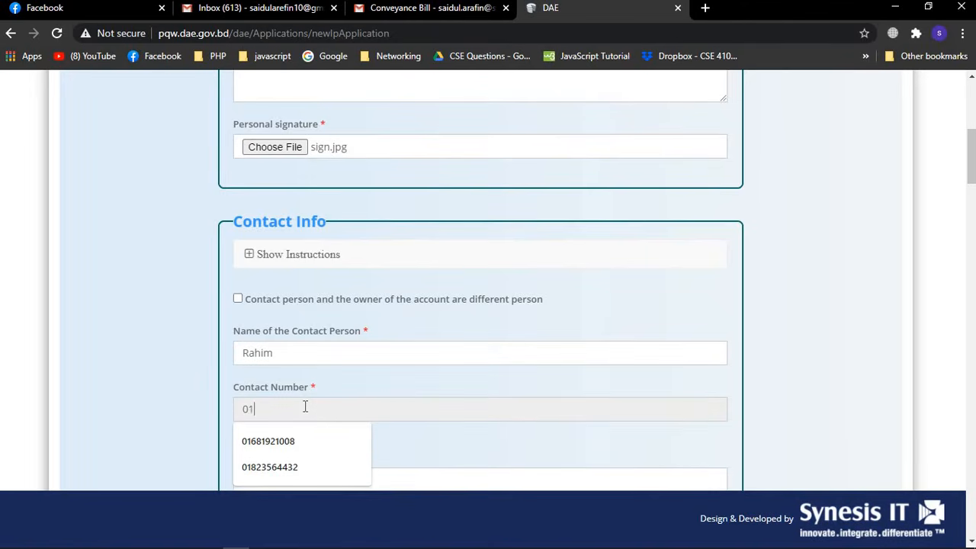
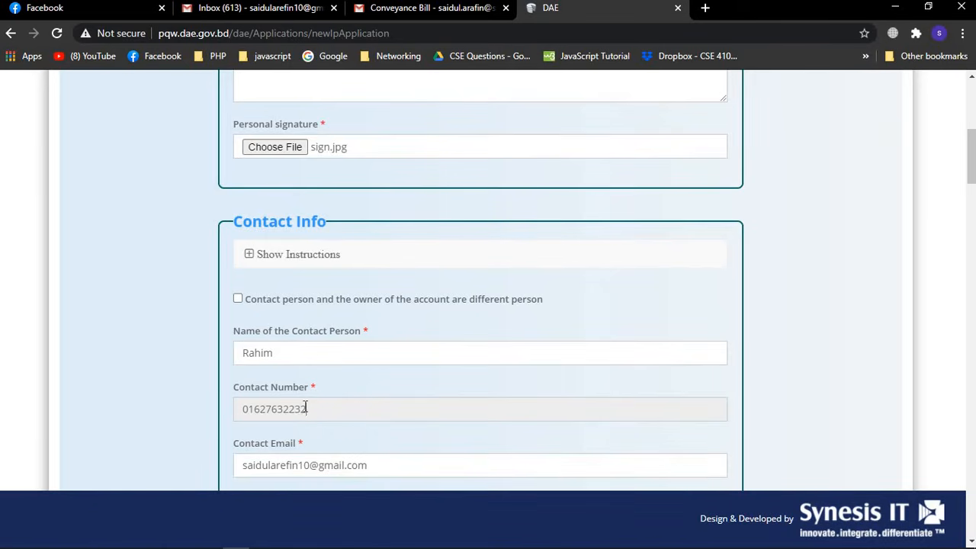
pyautogui.scroll(-1, 366, 361)
pyautogui.click(383, 372)
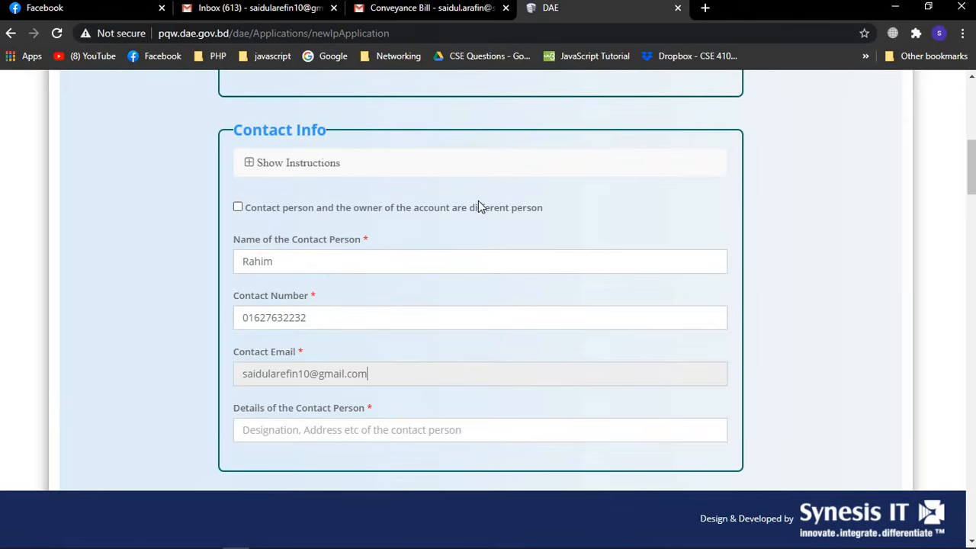
pyautogui.click(376, 361)
# Enter 'ADD,orchid Analysis' as contact details and bring up the product category list
pyautogui.click(286, 428)
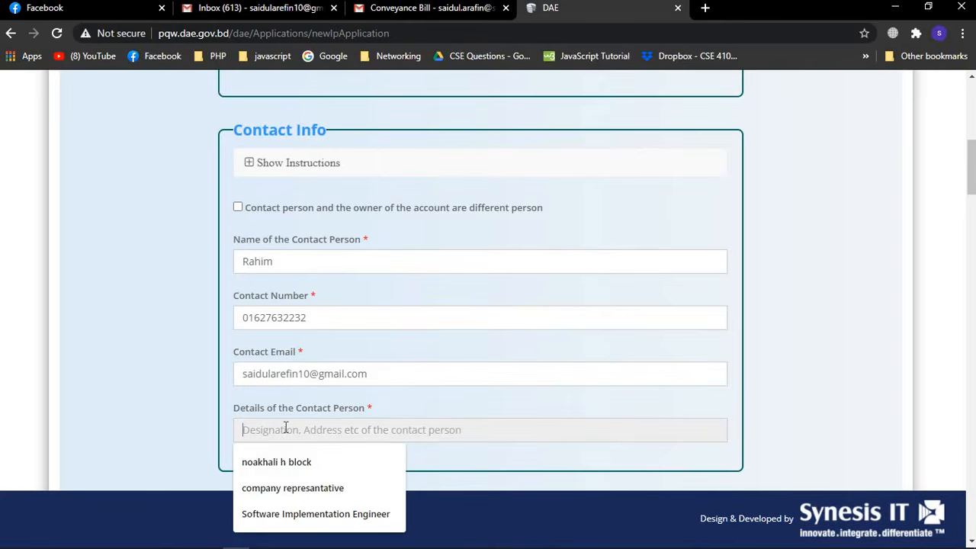
pyautogui.write('ADD')
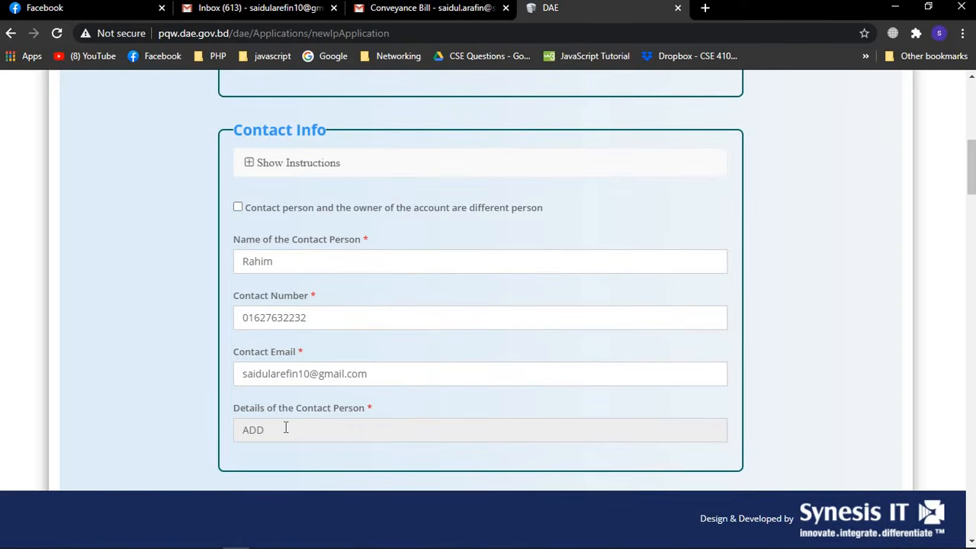
pyautogui.write(',orchid Analysis')
pyautogui.click(465, 406)
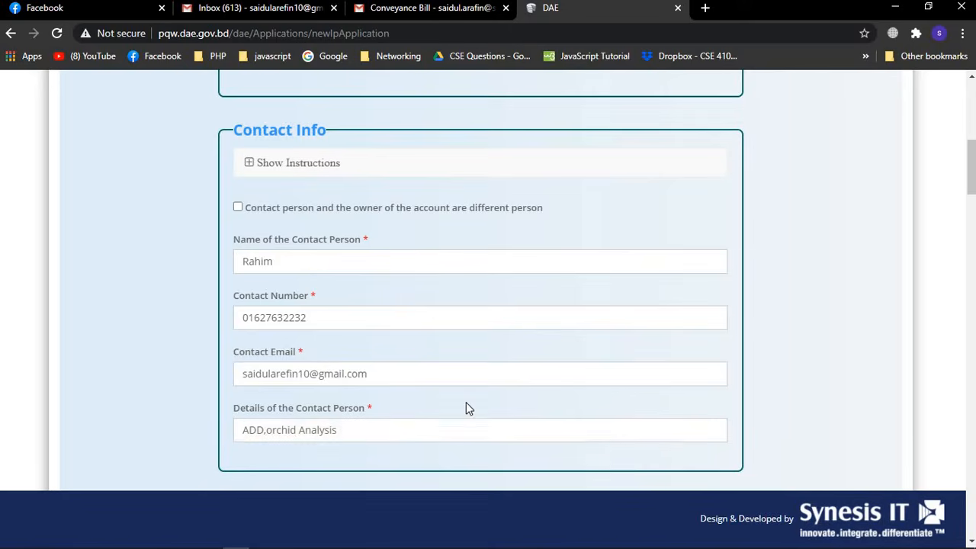
pyautogui.scroll(-1, 466, 404)
pyautogui.scroll(-1, 466, 405)
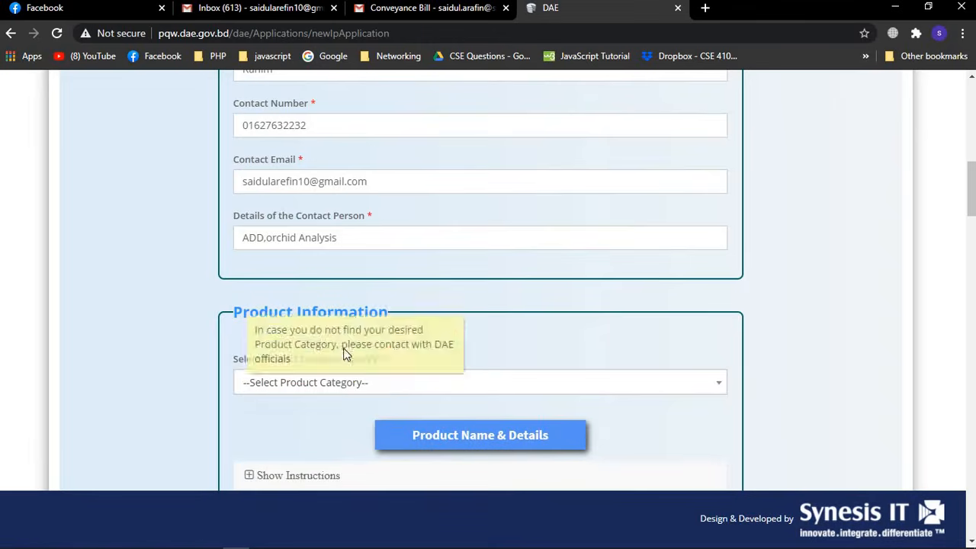
pyautogui.click(718, 389)
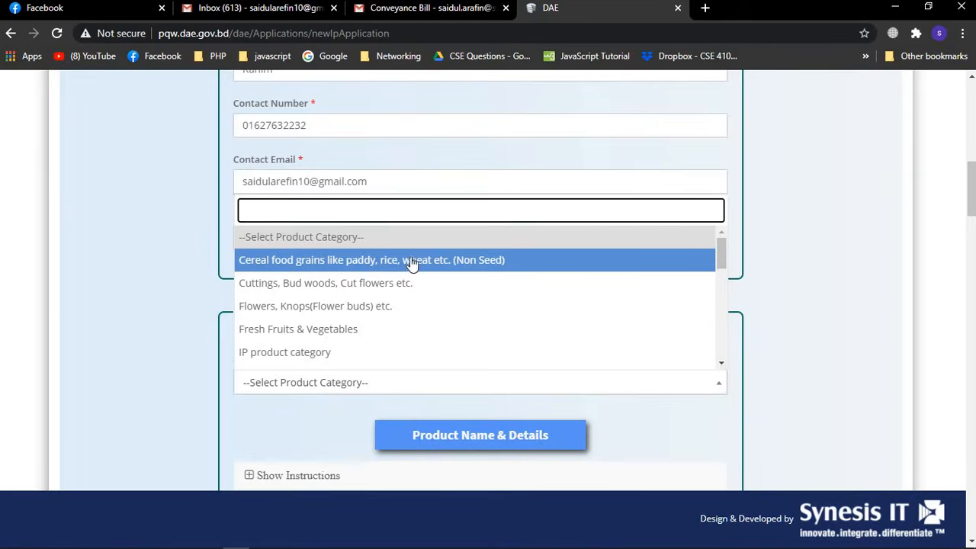
# Choose Fresh Fruits & Vegetables as the product category
pyautogui.click(302, 331)
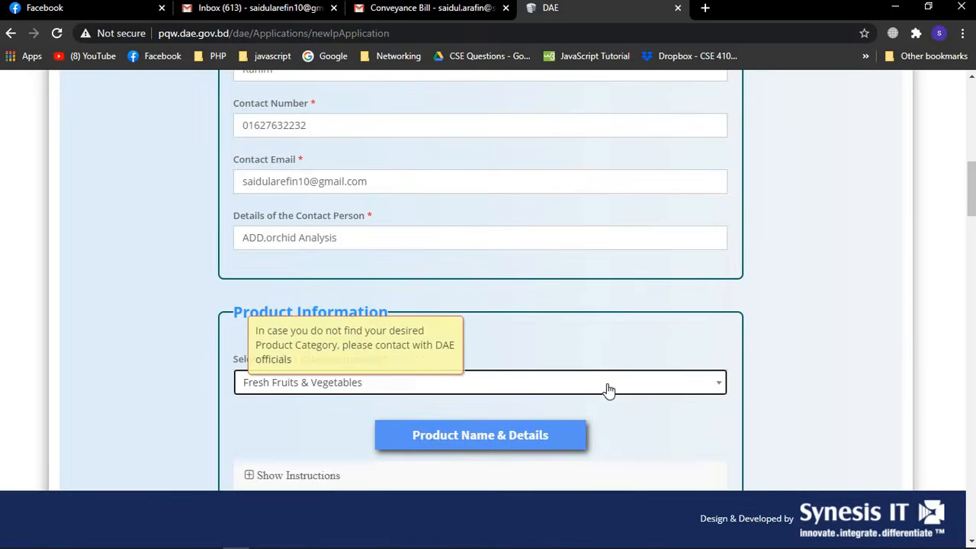
pyautogui.scroll(-3, 608, 391)
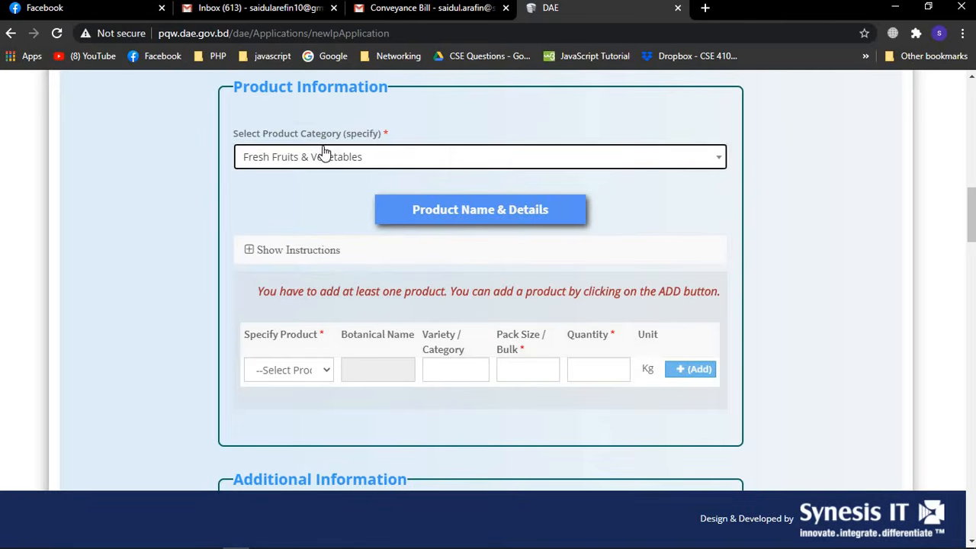
pyautogui.moveTo(277, 166)
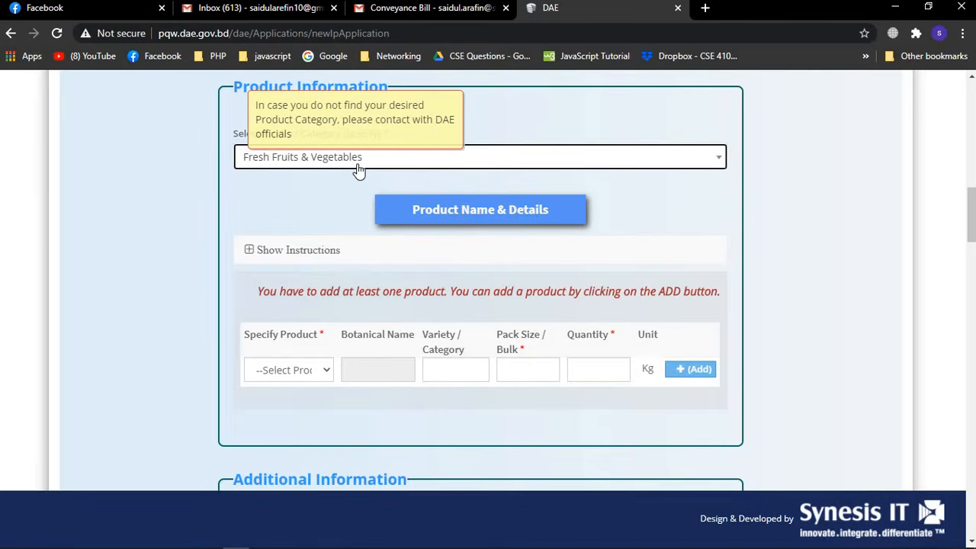
# Pick Apple (Malus sylvestris) as the product in the new row
pyautogui.click(324, 369)
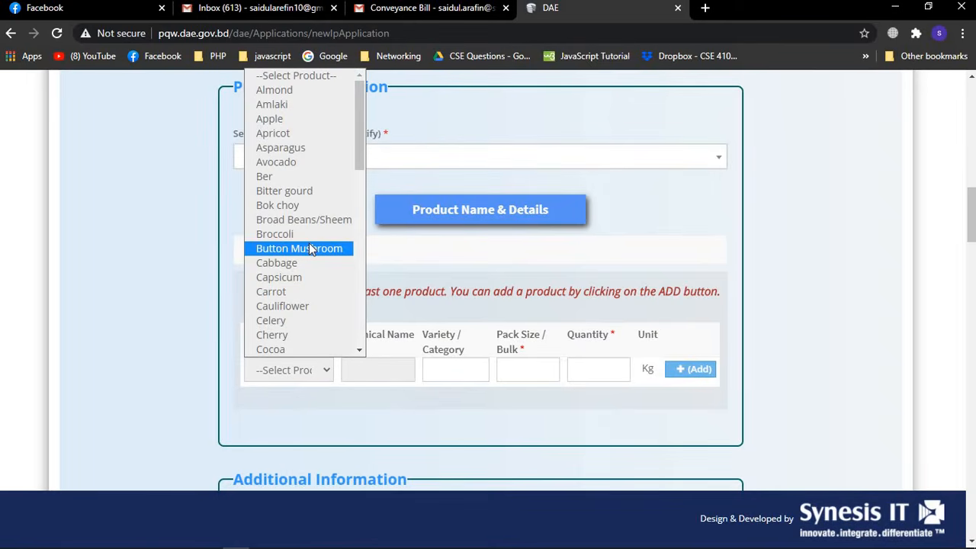
pyautogui.scroll(-3, 309, 249)
pyautogui.scroll(3, 309, 249)
pyautogui.click(278, 119)
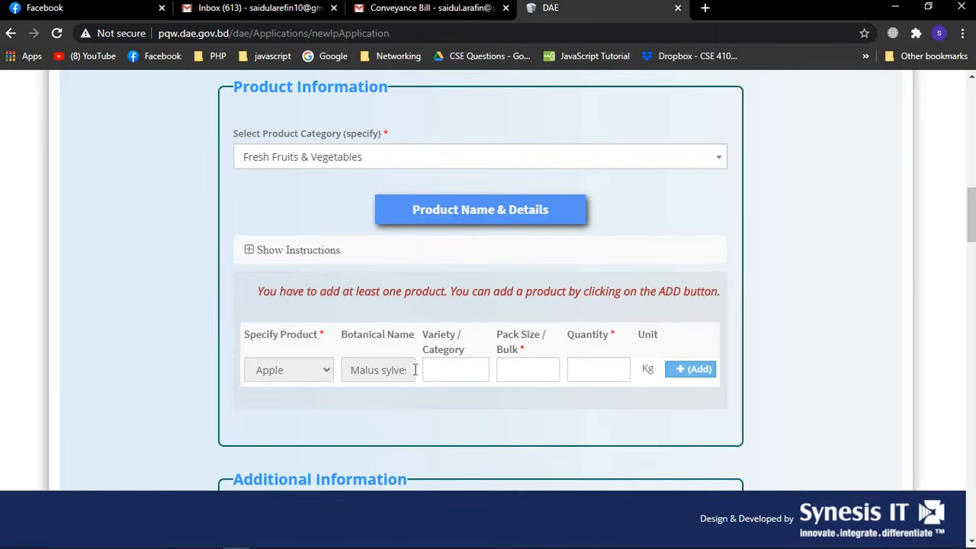
# Enter variety 2, quantity 4000 Kg and pack size 10, then add the Apple line
pyautogui.click(440, 370)
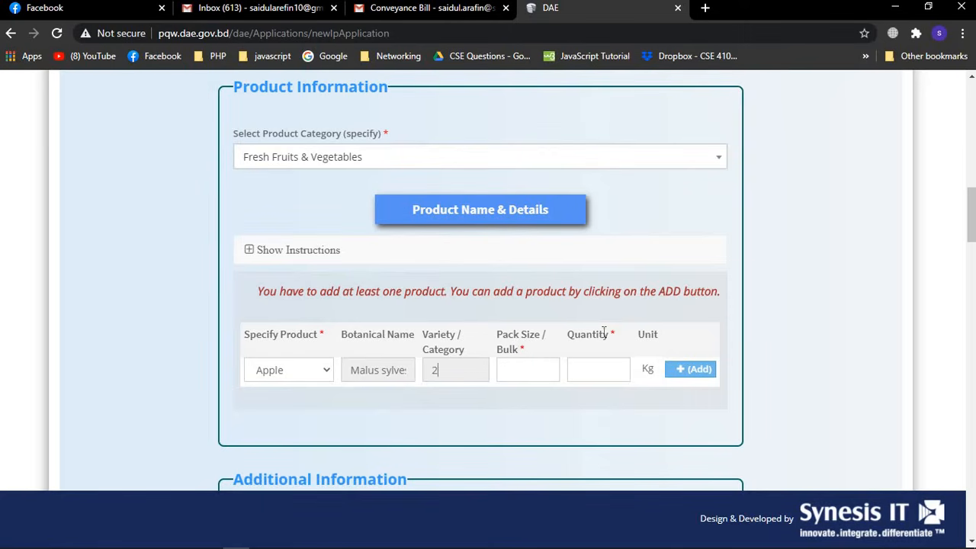
pyautogui.click(584, 367)
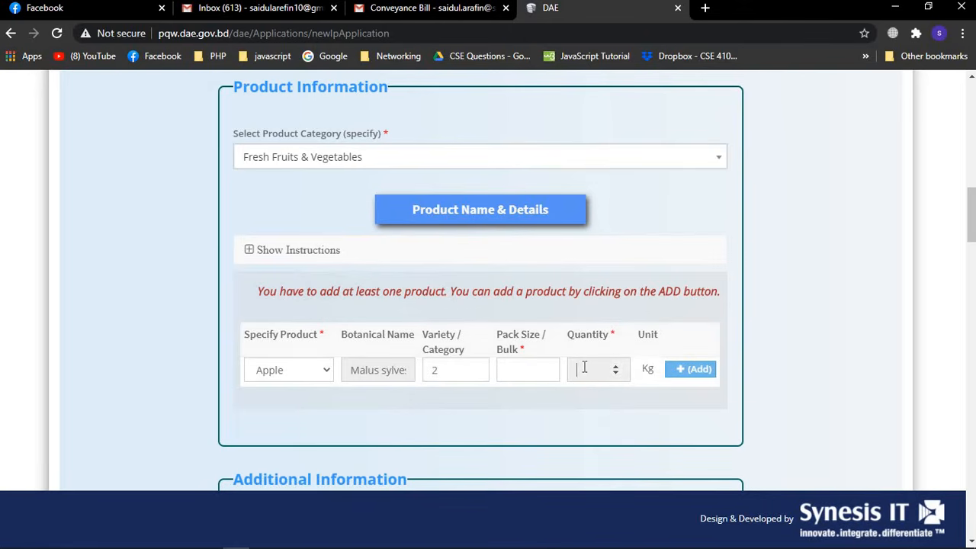
pyautogui.click(521, 366)
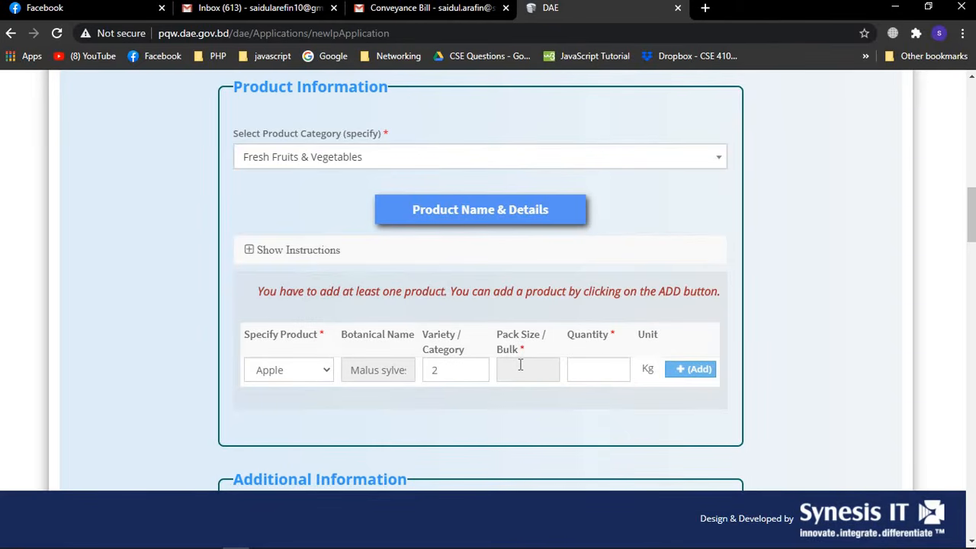
pyautogui.click(583, 368)
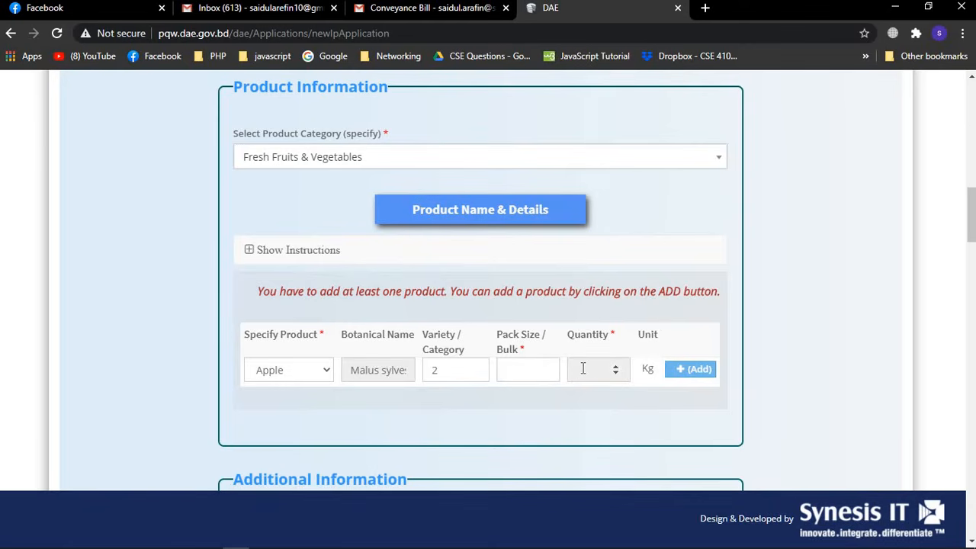
pyautogui.write('4000')
pyautogui.click(517, 373)
pyautogui.write('10')
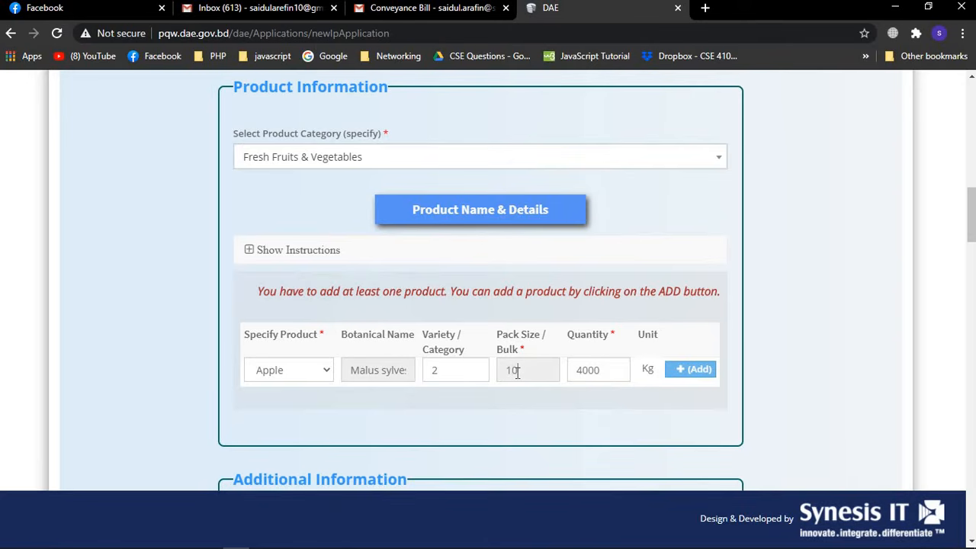
pyautogui.scroll(-1, 716, 324)
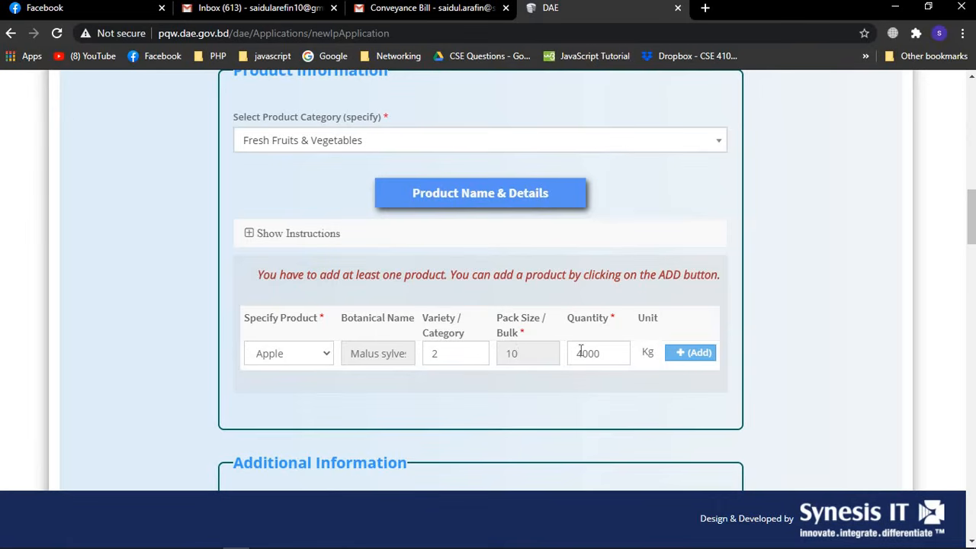
pyautogui.click(685, 357)
# Scroll past the 4,000 Kg Apple line down to the Additional Information section
pyautogui.scroll(-2, 686, 359)
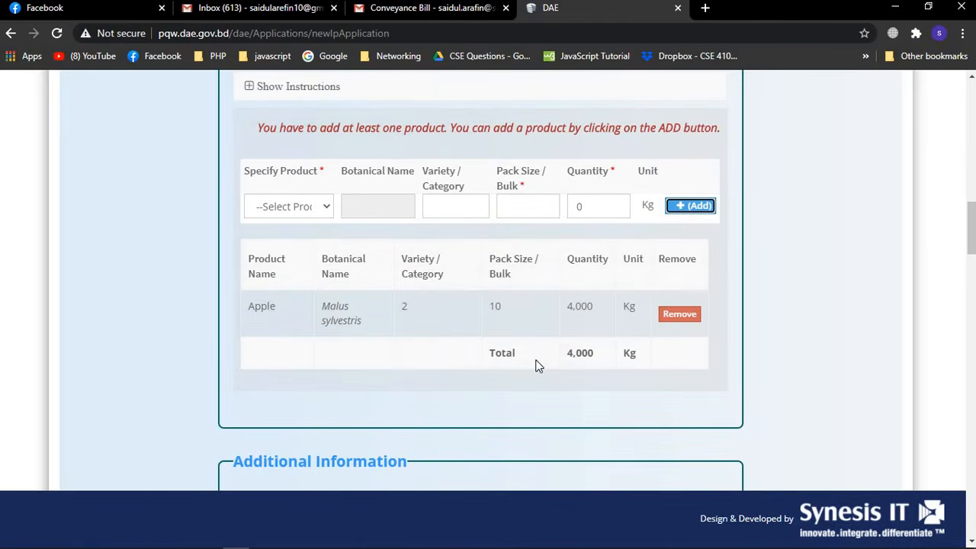
pyautogui.scroll(-3, 537, 365)
pyautogui.scroll(-1, 538, 360)
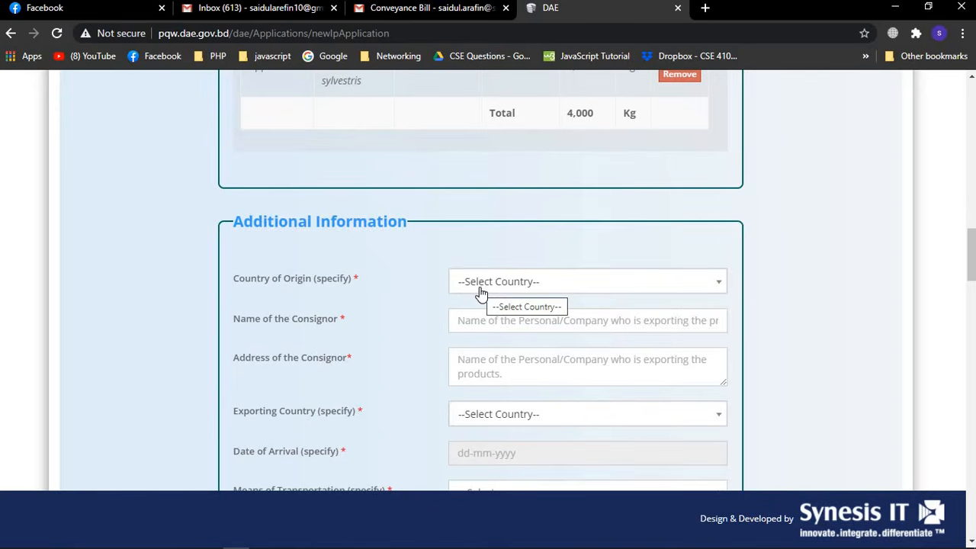
pyautogui.click(720, 287)
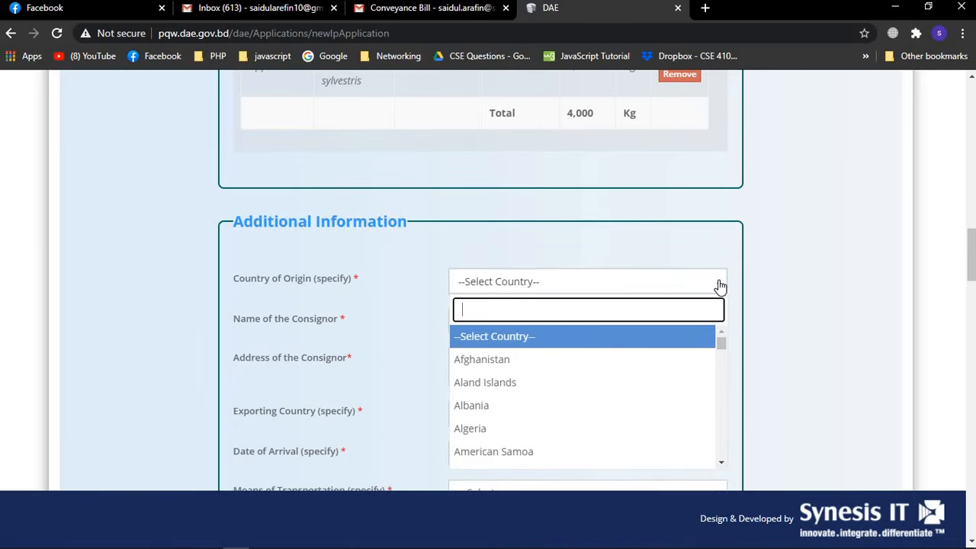
pyautogui.click(561, 352)
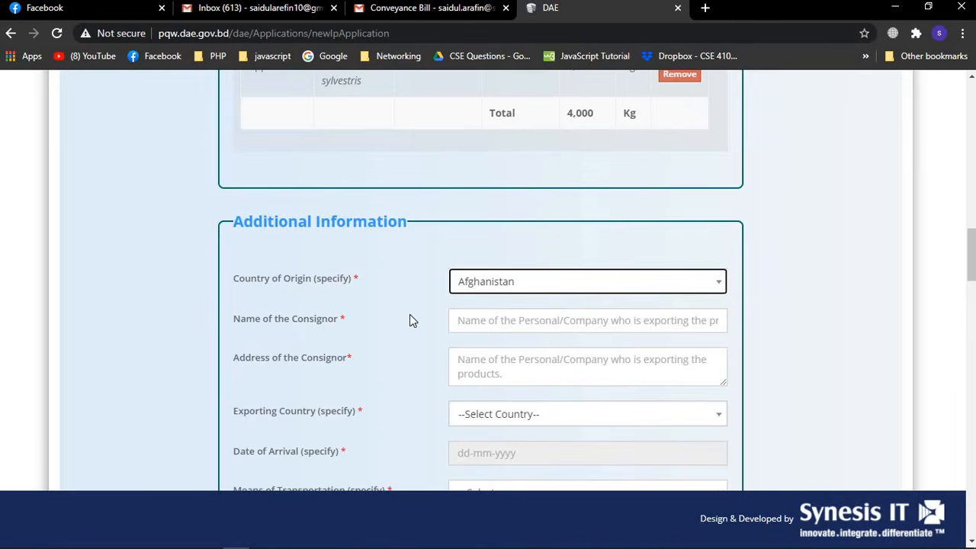
pyautogui.scroll(-1, 409, 315)
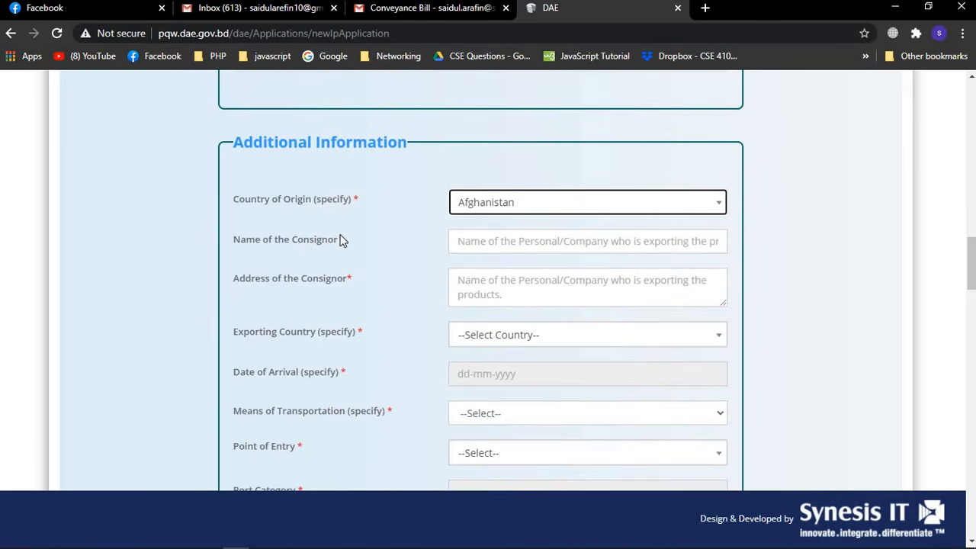
pyautogui.scroll(15, 346, 239)
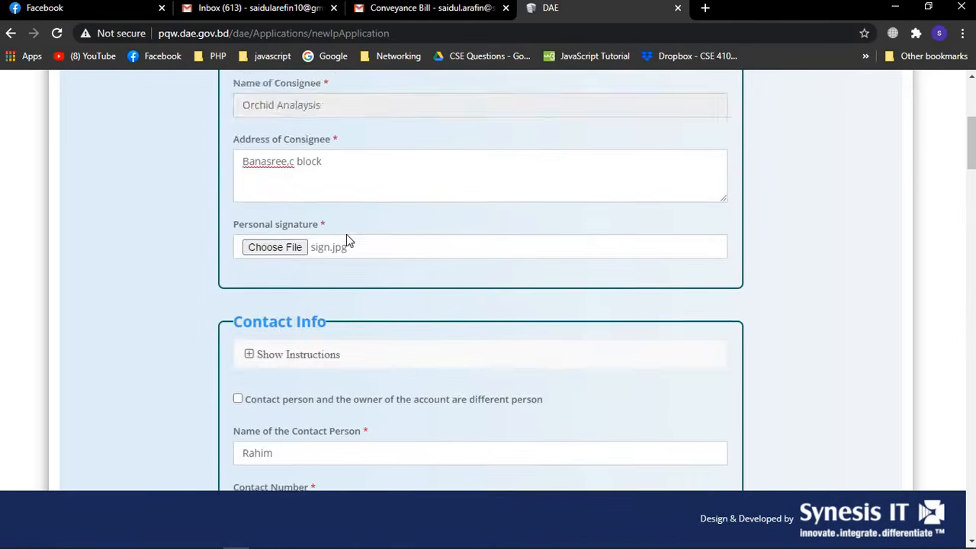
pyautogui.scroll(-2, 346, 239)
pyautogui.scroll(-1, 335, 228)
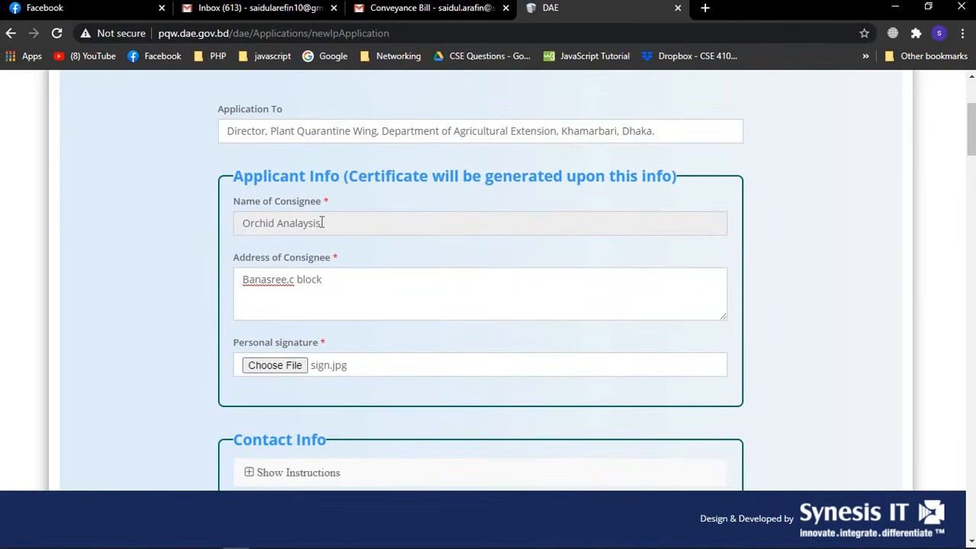
pyautogui.scroll(-12, 322, 222)
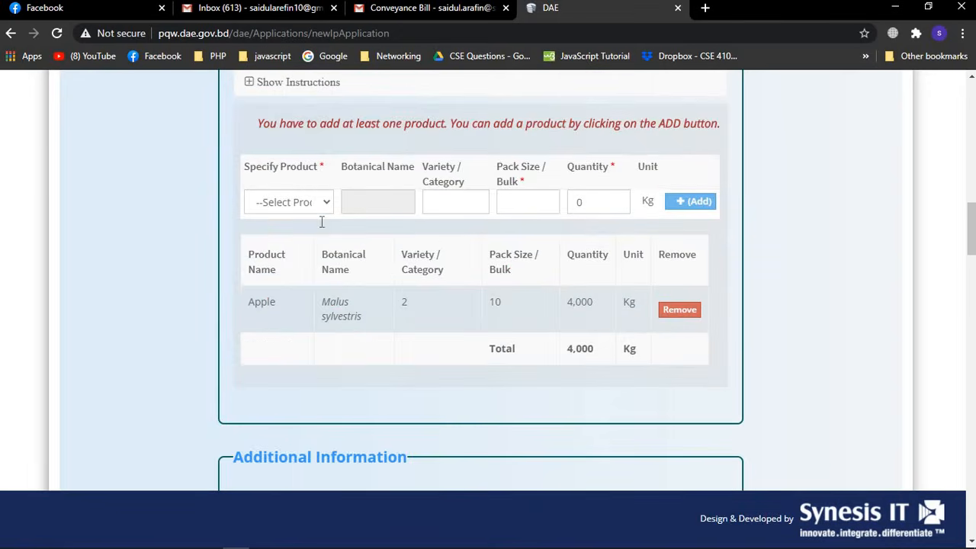
pyautogui.scroll(-3, 320, 222)
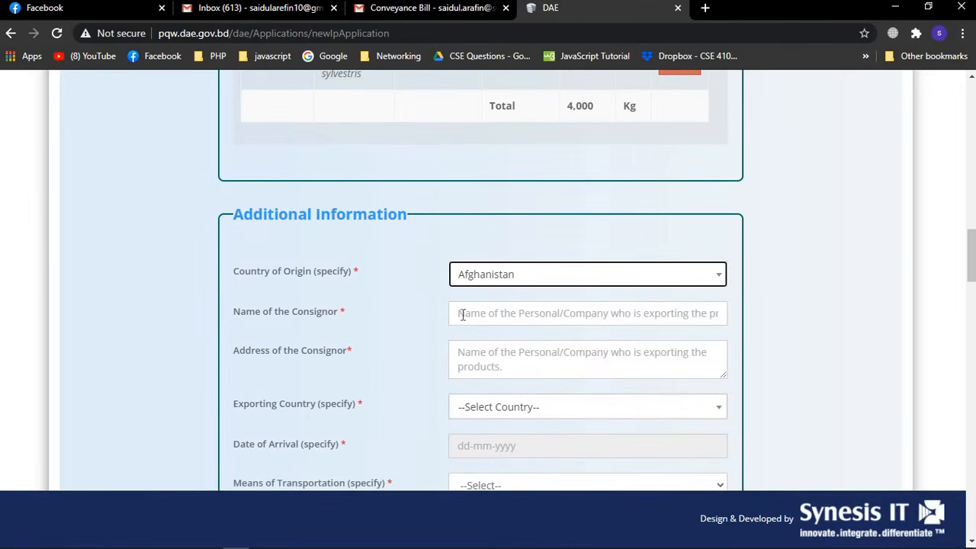
# Fill in the consignor's name and the address 'UK,London' under Additional Information
pyautogui.click(475, 315)
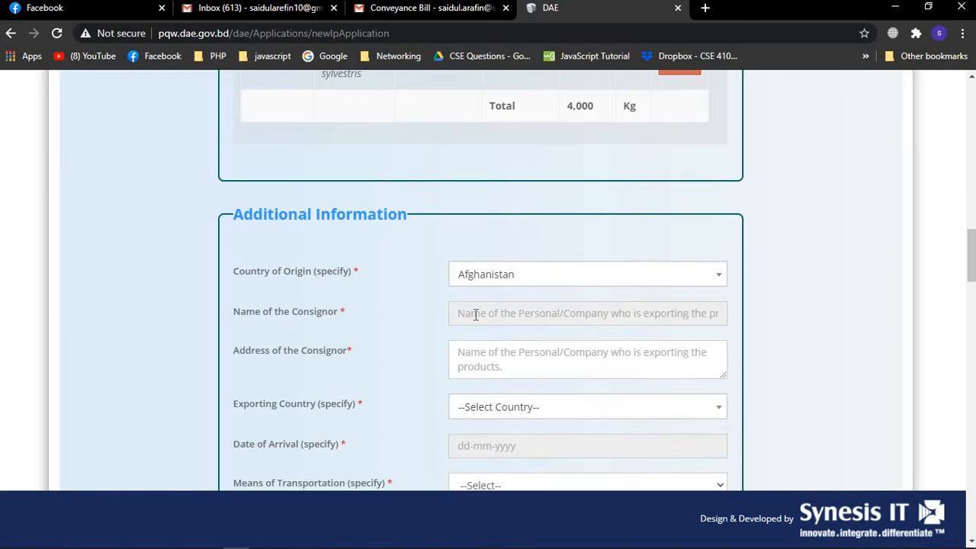
pyautogui.write('Sakib')
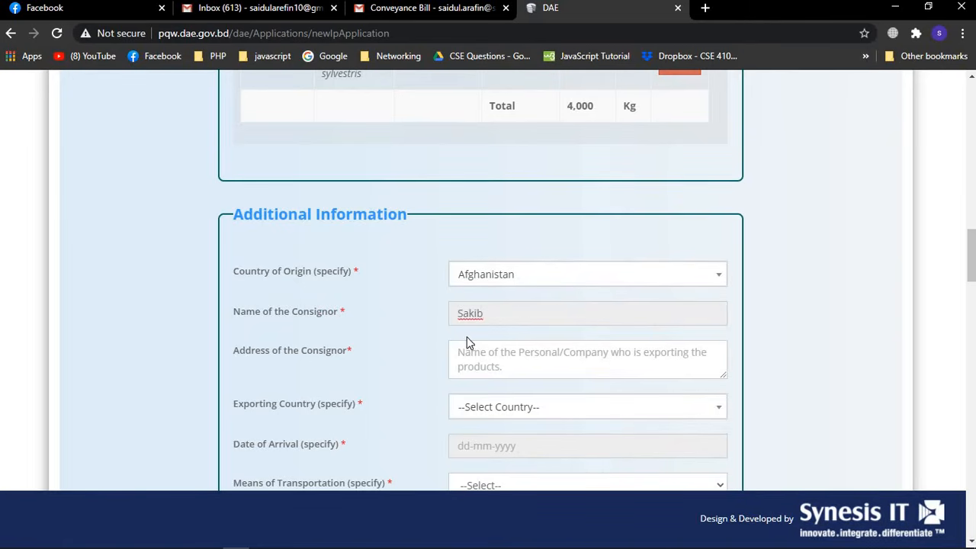
pyautogui.click(482, 353)
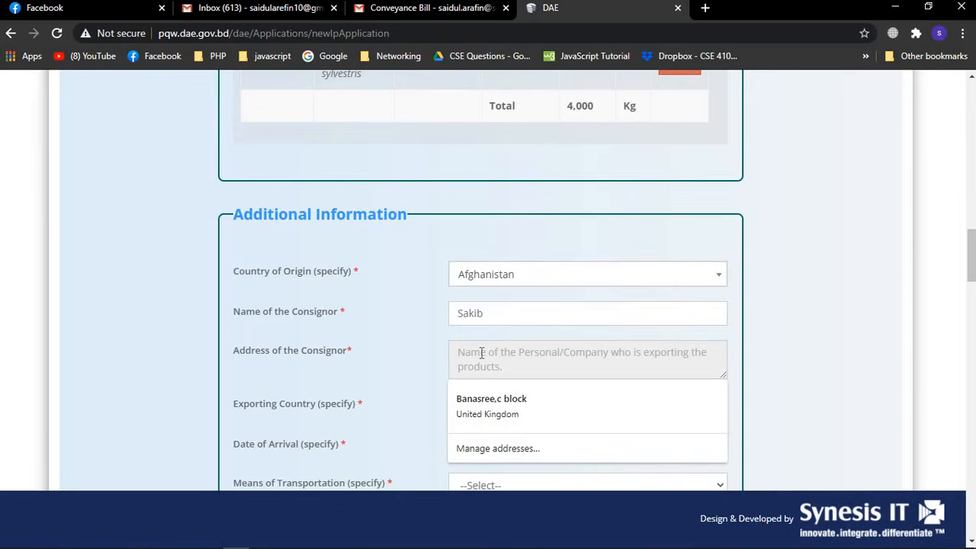
pyautogui.write('UK')
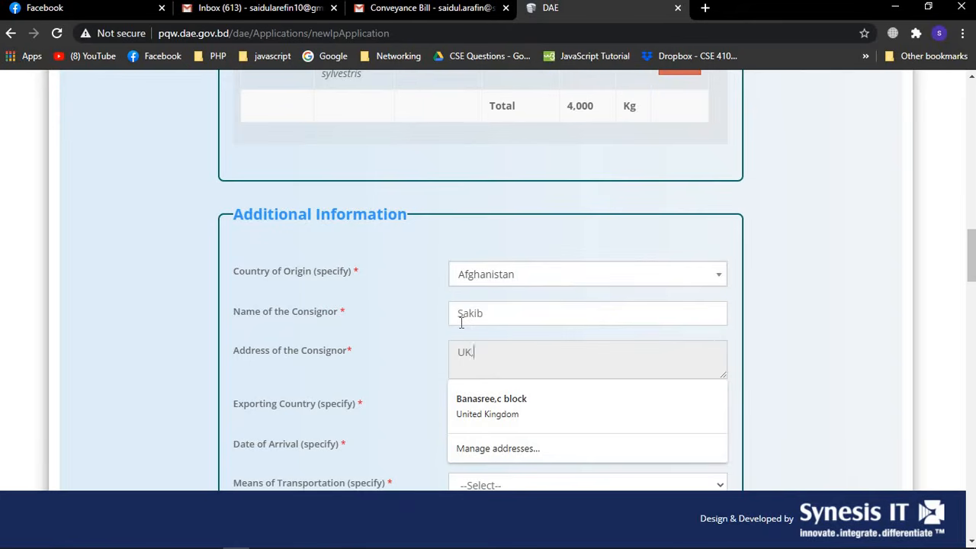
pyautogui.write(',London')
pyautogui.click(797, 305)
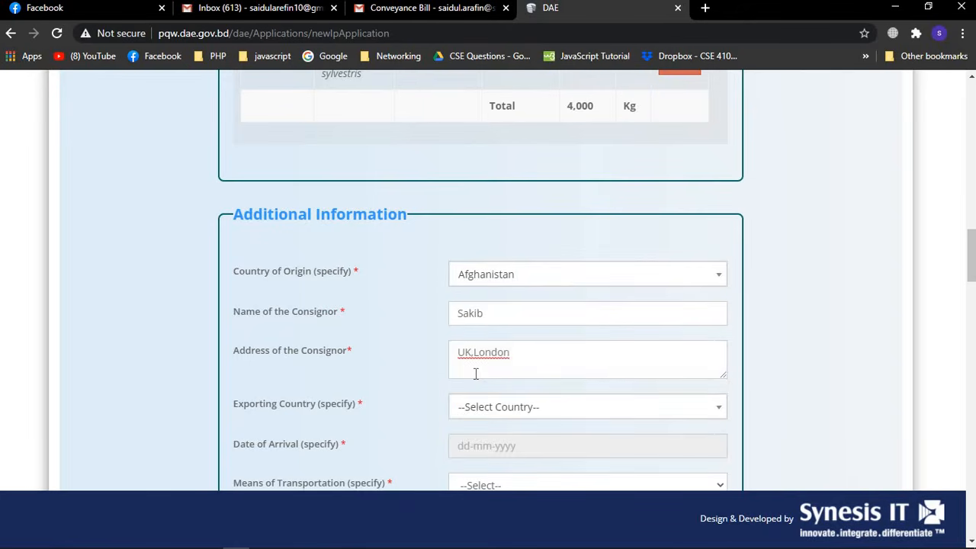
pyautogui.scroll(-1, 436, 417)
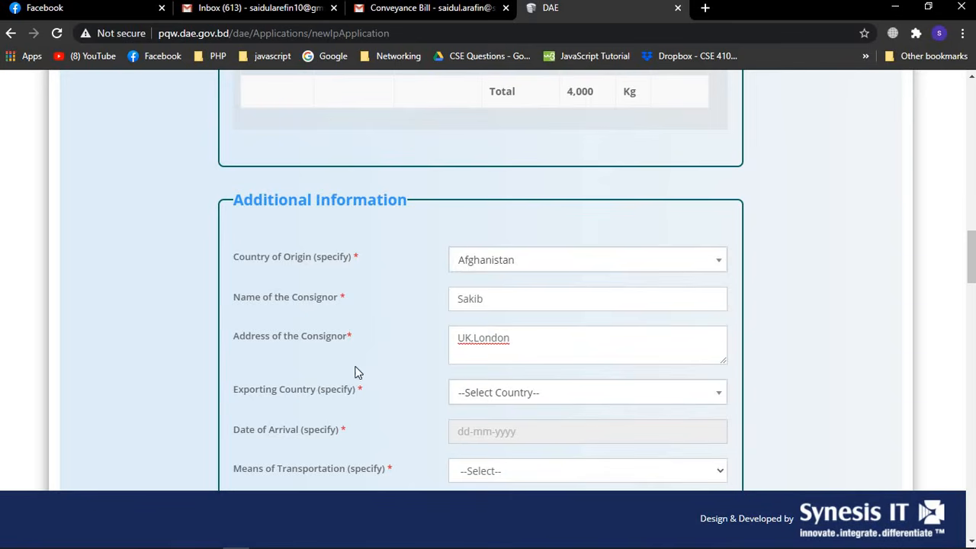
# Choose United Kingdom as the exporting country
pyautogui.click(714, 395)
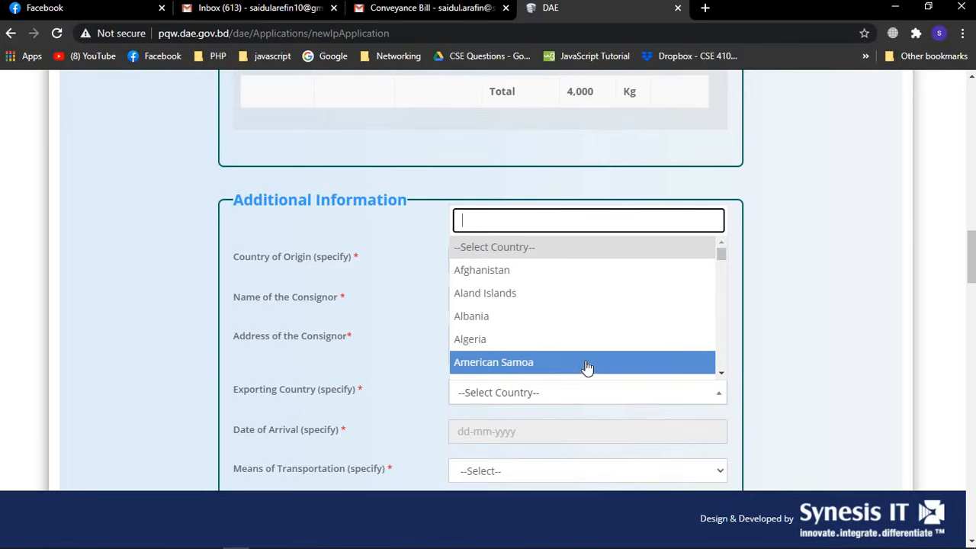
pyautogui.scroll(-8, 576, 349)
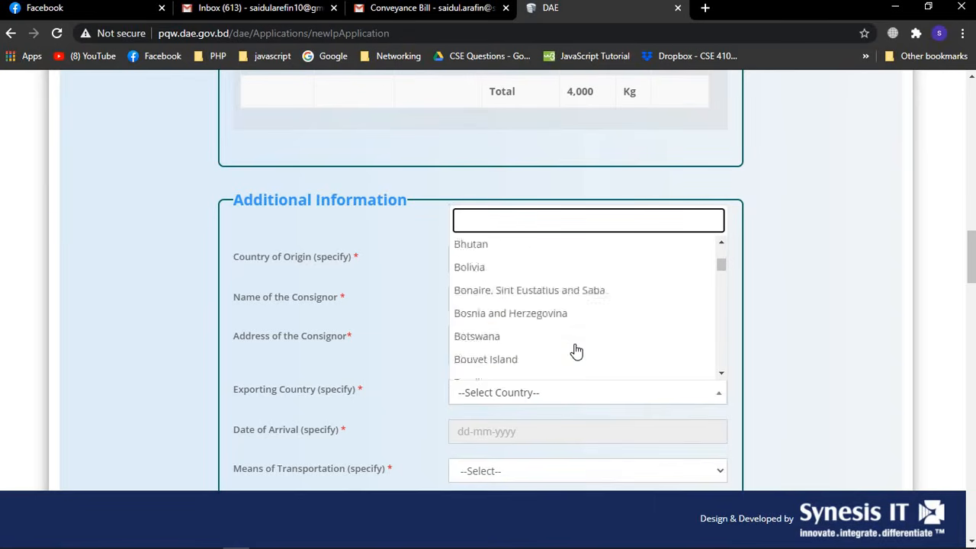
pyautogui.scroll(-20, 576, 351)
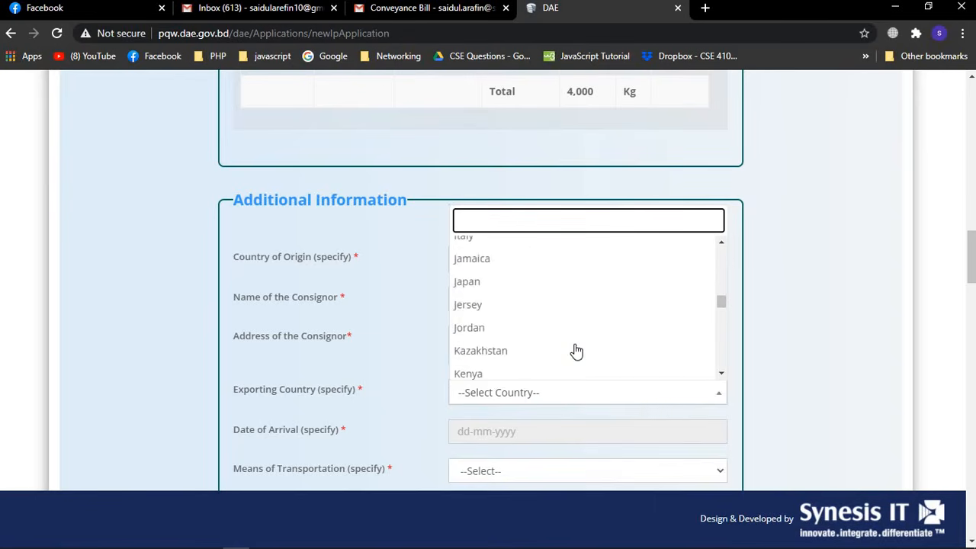
pyautogui.scroll(-17, 576, 350)
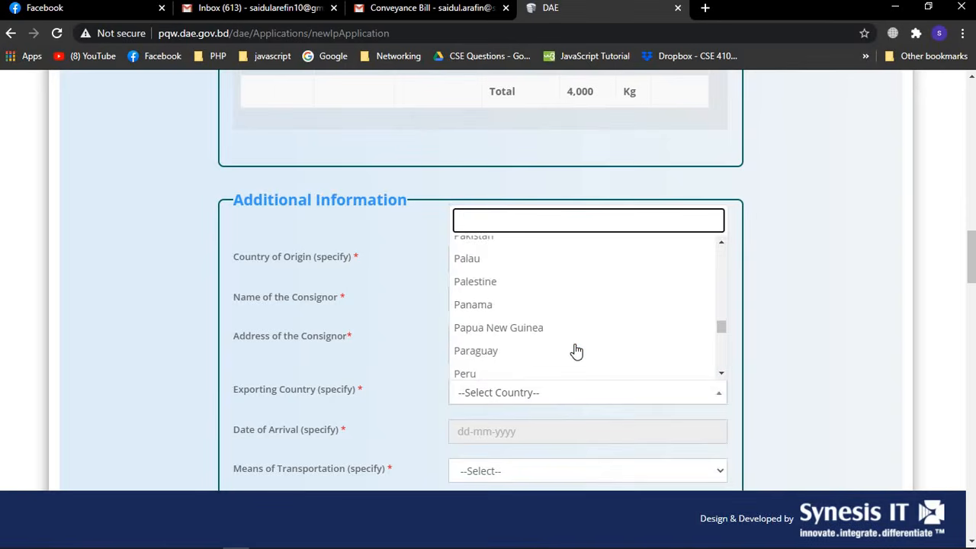
pyautogui.scroll(-20, 576, 351)
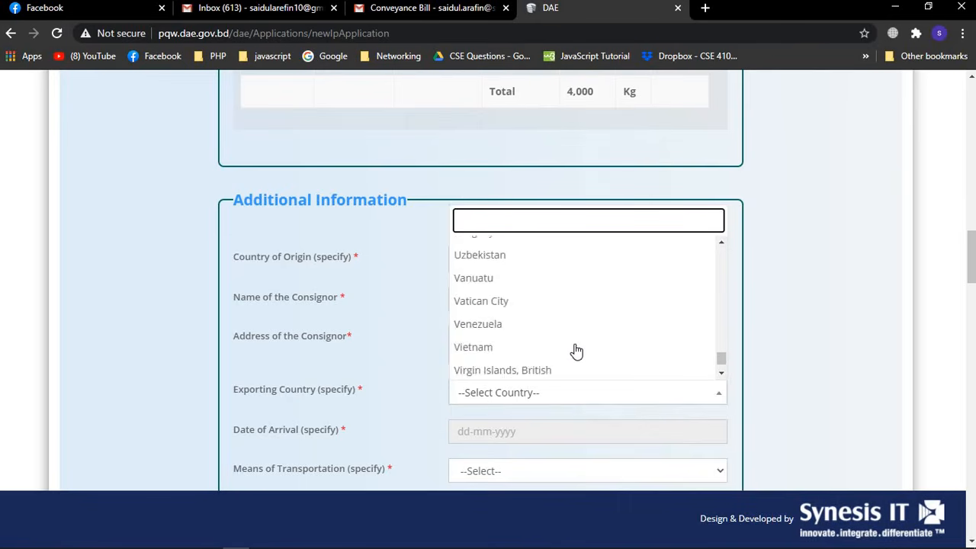
pyautogui.scroll(-3, 577, 351)
pyautogui.scroll(5, 576, 351)
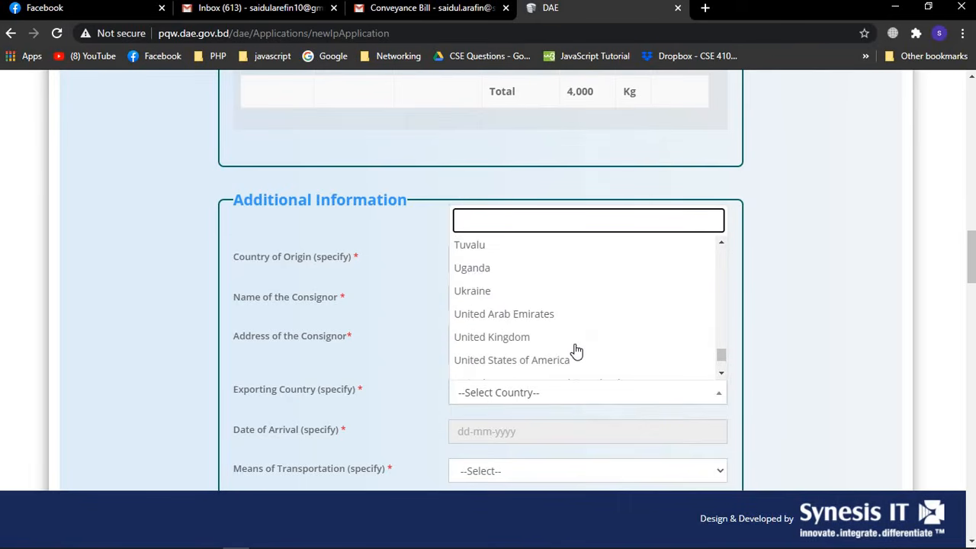
pyautogui.click(552, 339)
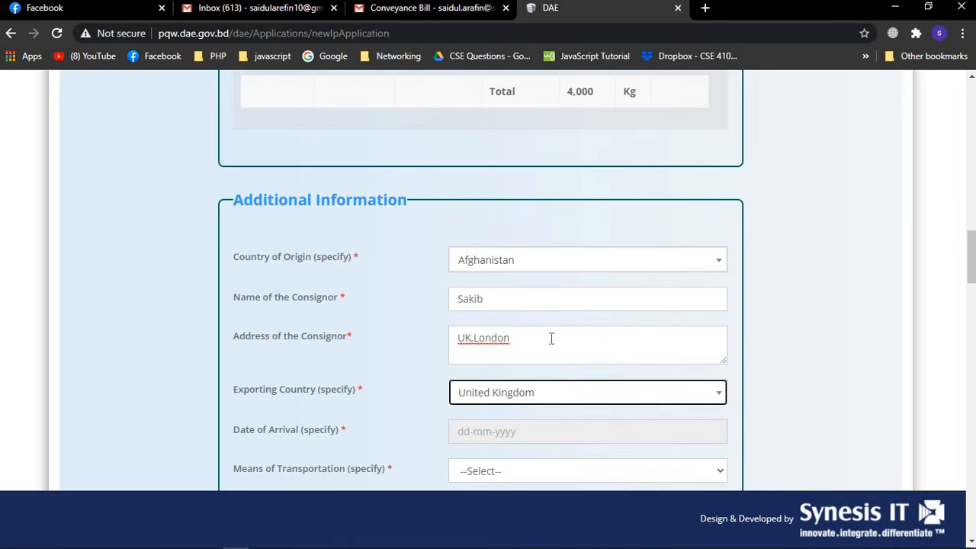
# Set the date of arrival to 20-10-2020
pyautogui.scroll(-1, 771, 416)
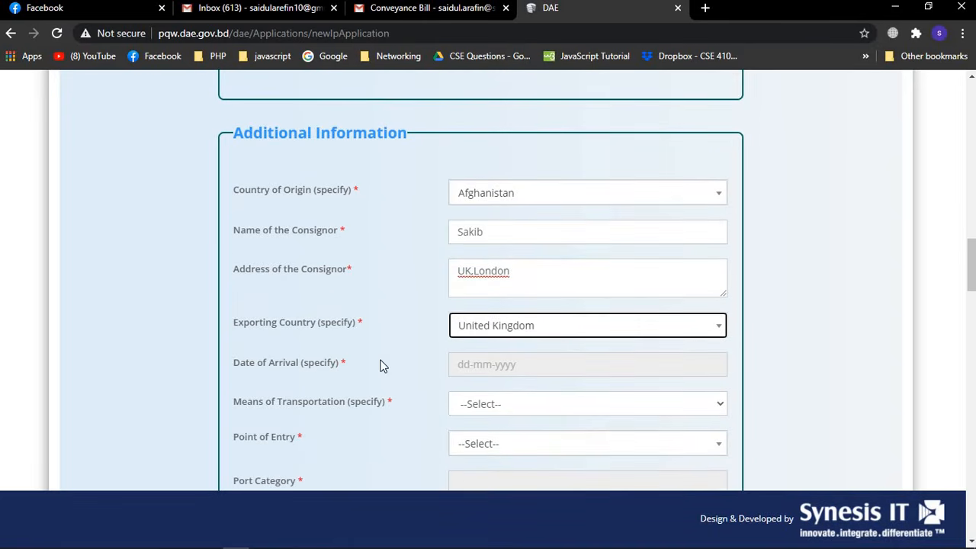
pyautogui.click(504, 364)
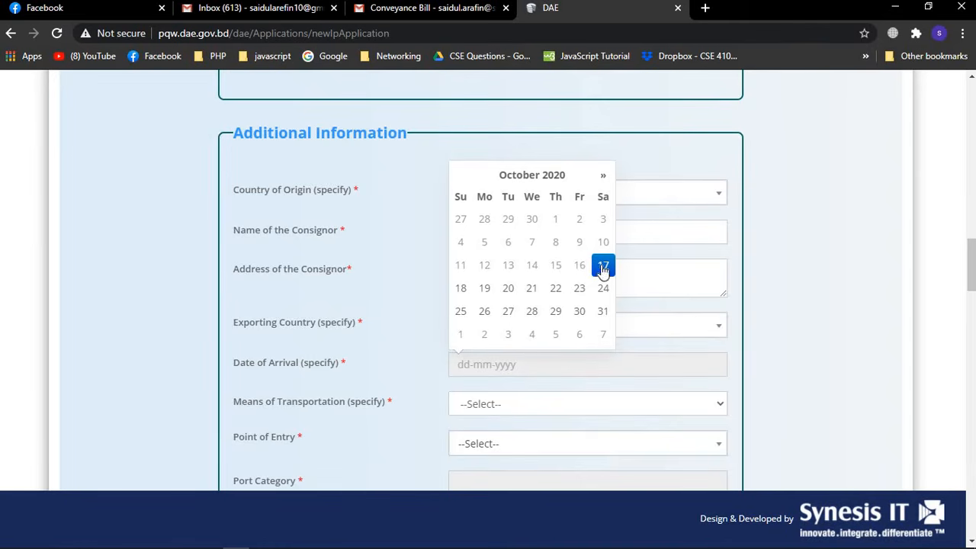
pyautogui.click(509, 289)
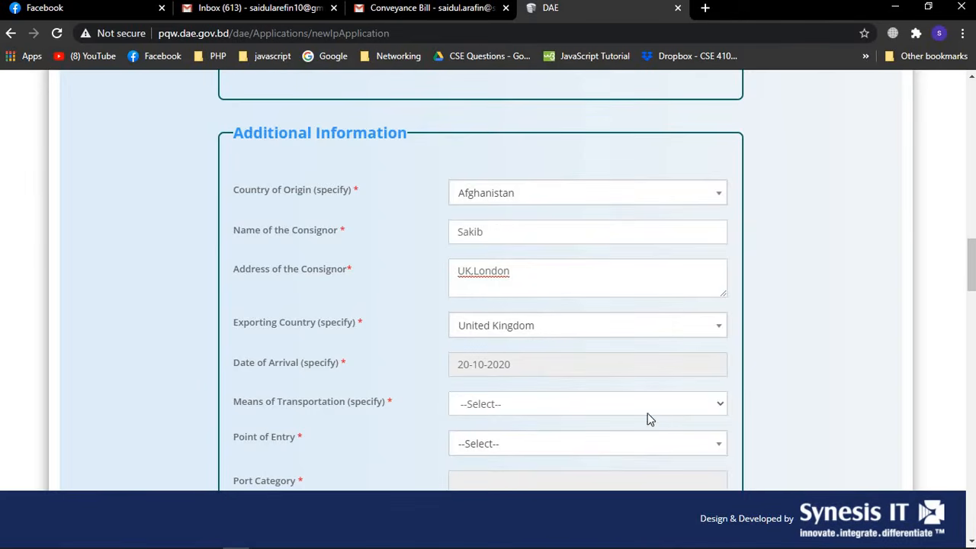
# Set means of transportation to Air and bring up the Point of Entry airport list
pyautogui.click(722, 404)
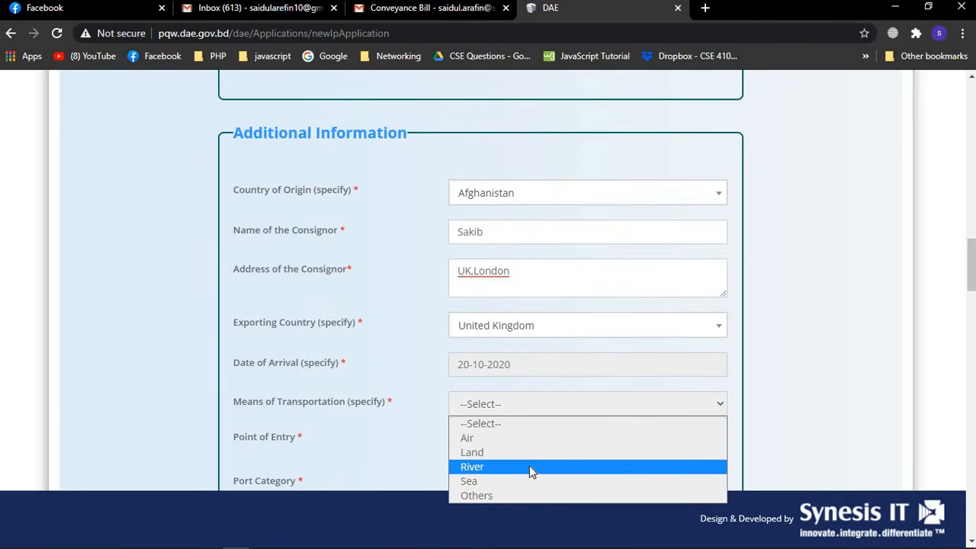
pyautogui.click(497, 442)
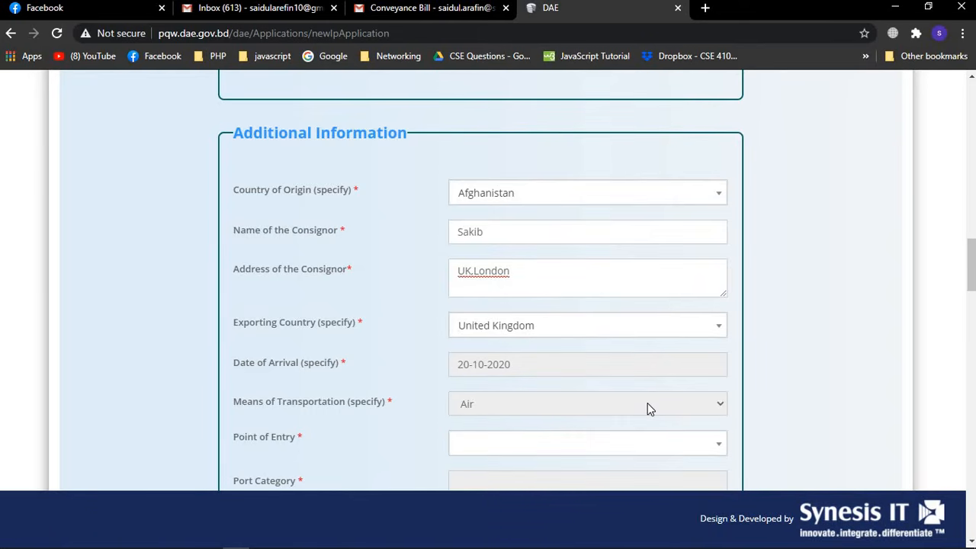
pyautogui.scroll(-2, 648, 408)
pyautogui.click(548, 360)
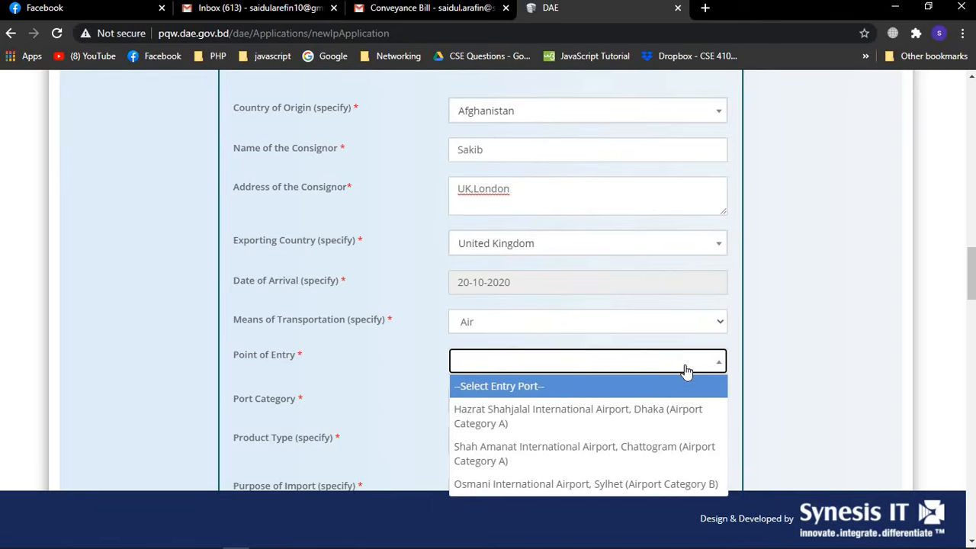
# Make Hazrat Shahjalal International Airport, Dhaka the point of entry
pyautogui.click(607, 412)
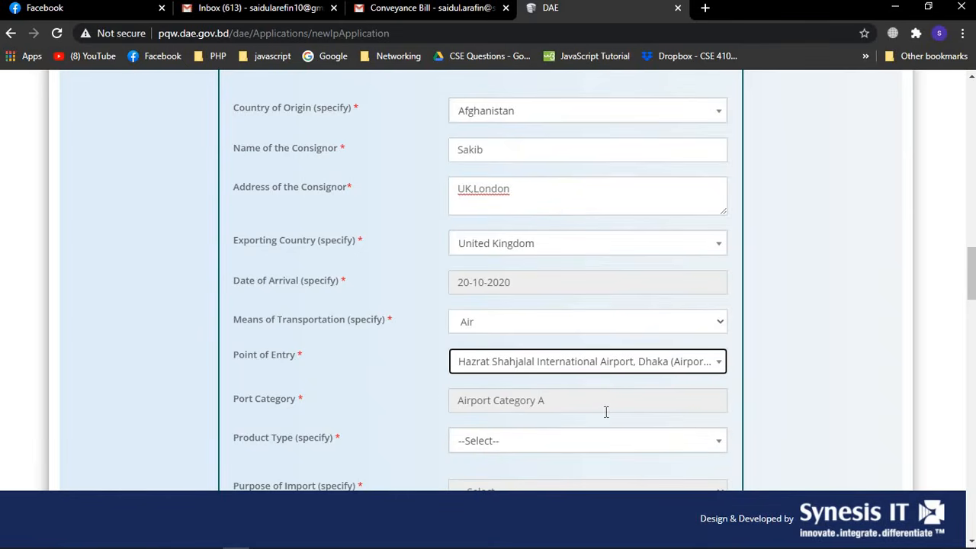
pyautogui.scroll(-1, 709, 416)
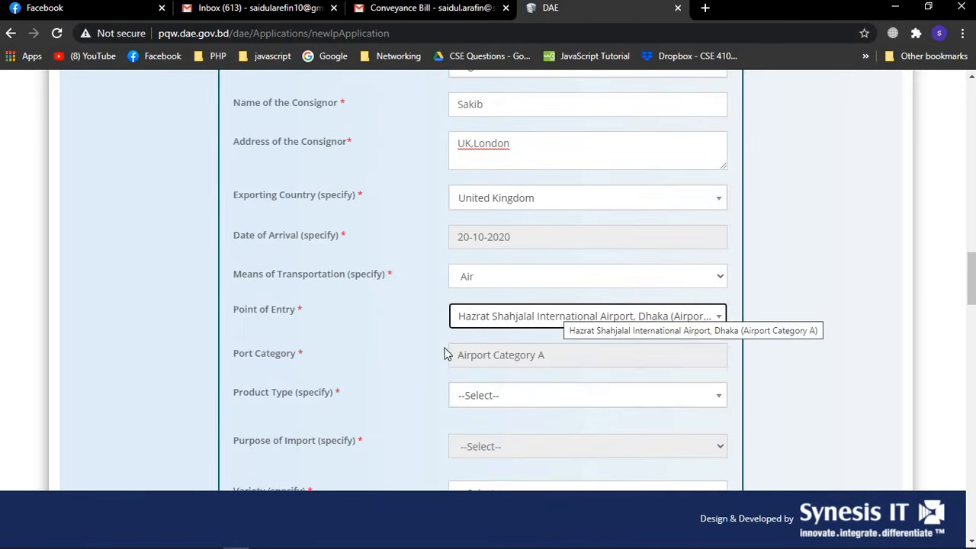
pyautogui.scroll(-1, 466, 353)
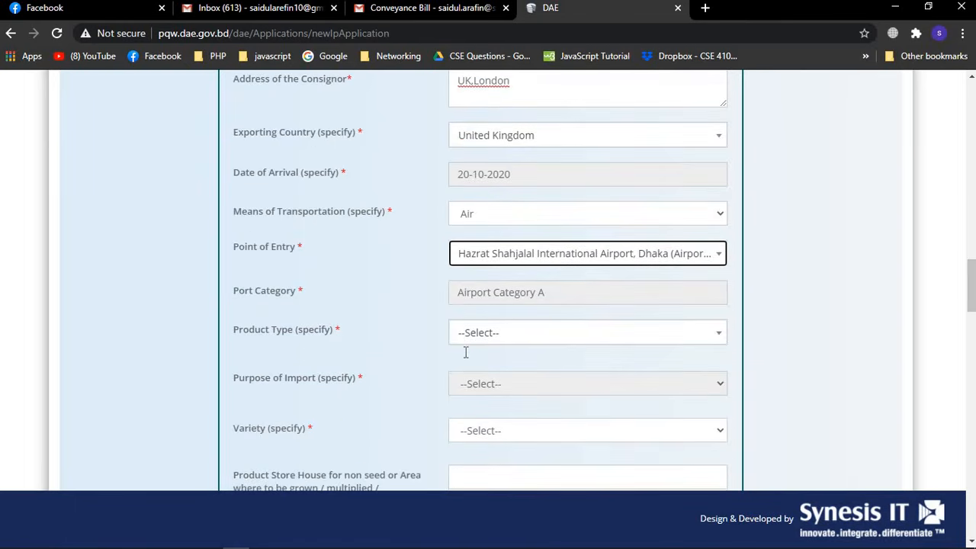
# Choose Parcel from the Product Type list
pyautogui.click(694, 336)
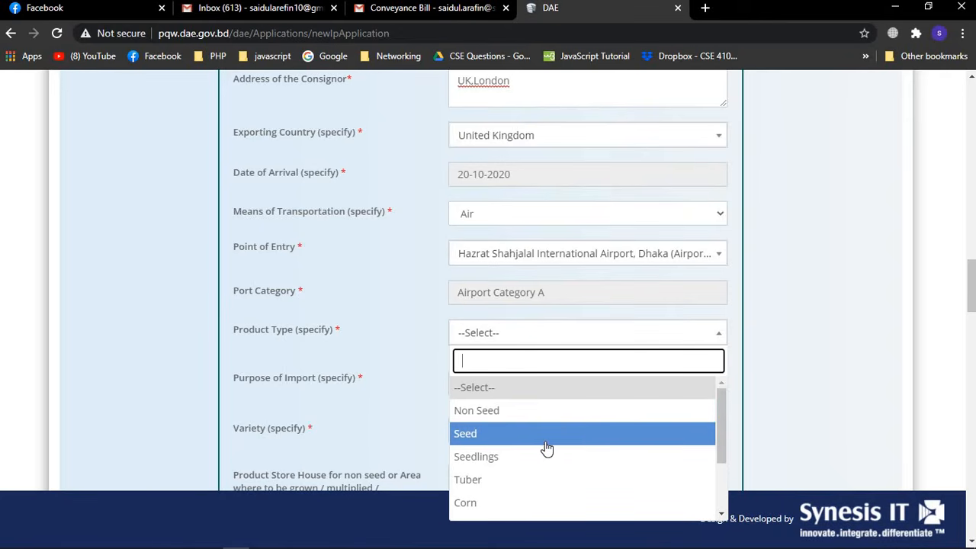
pyautogui.scroll(-2, 547, 449)
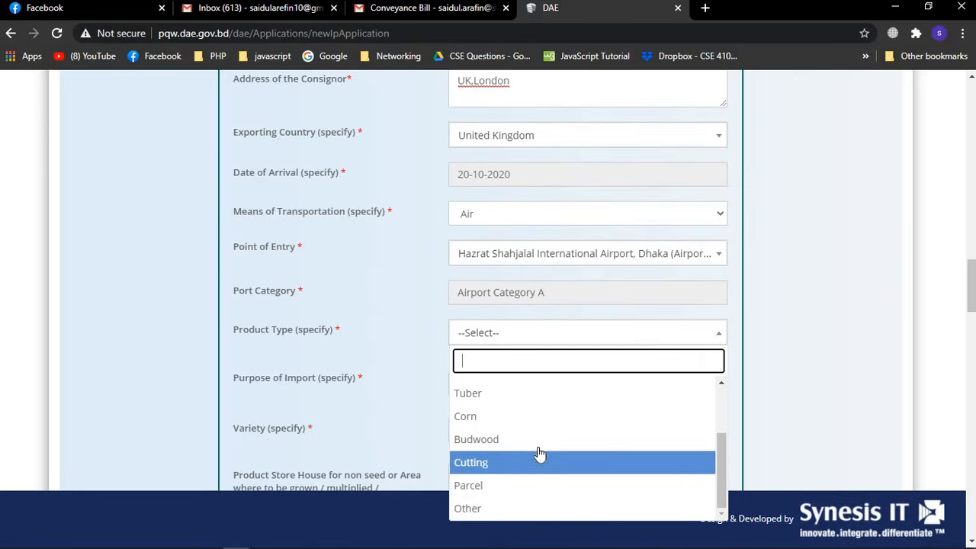
pyautogui.scroll(3, 540, 453)
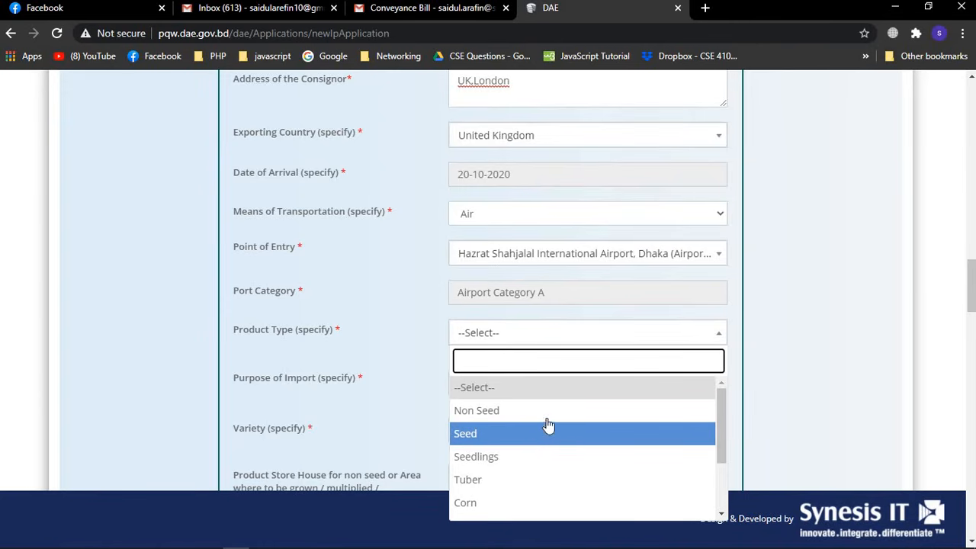
pyautogui.scroll(-1, 525, 456)
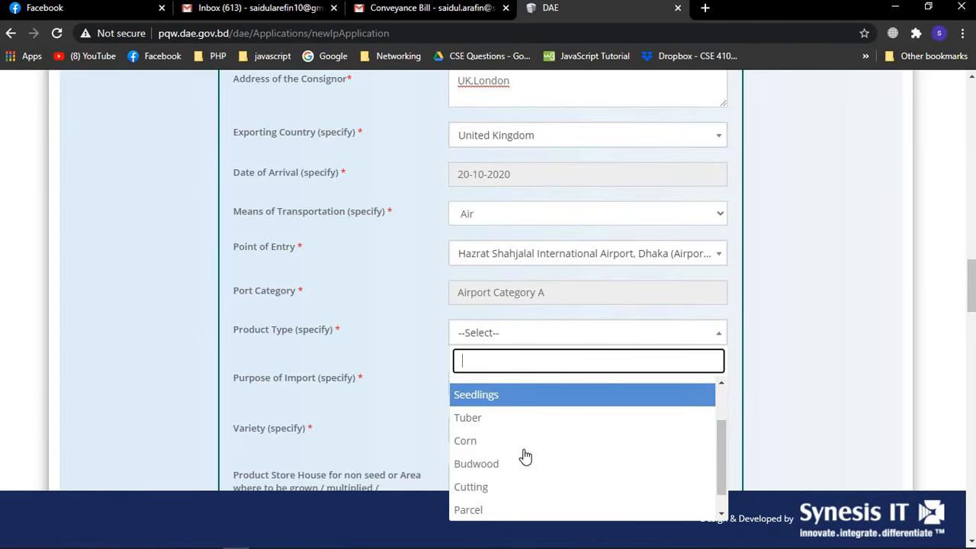
pyautogui.scroll(-1, 528, 454)
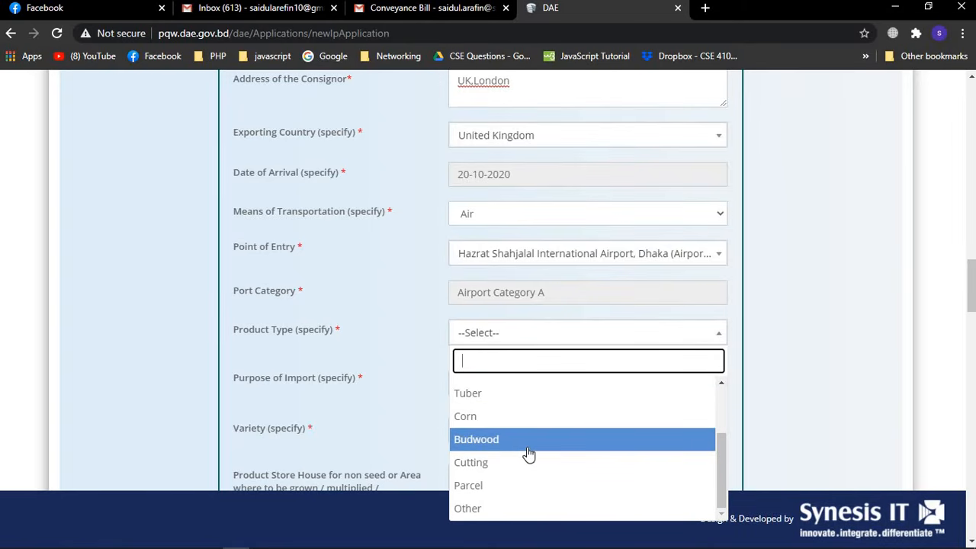
pyautogui.click(490, 485)
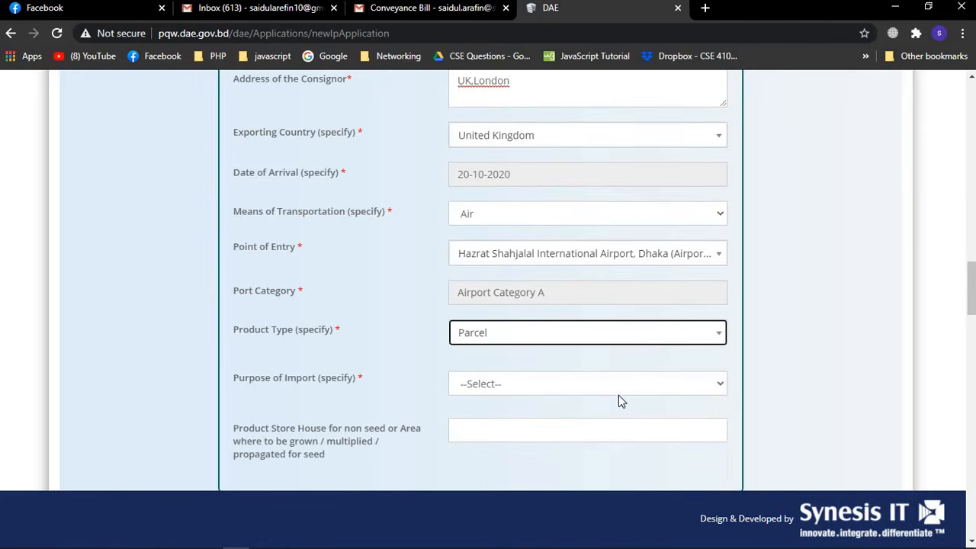
# Set Purpose of Import to Buisness
pyautogui.click(718, 384)
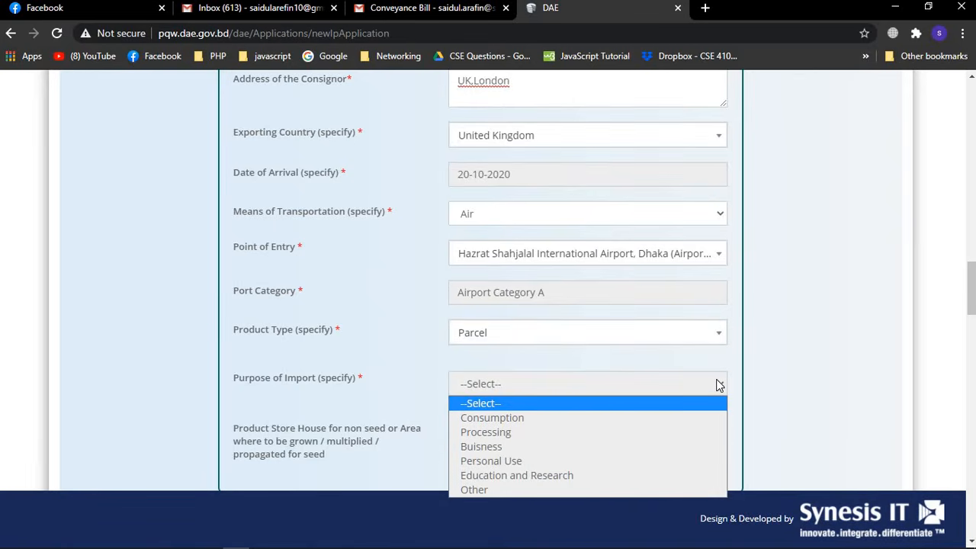
pyautogui.click(514, 452)
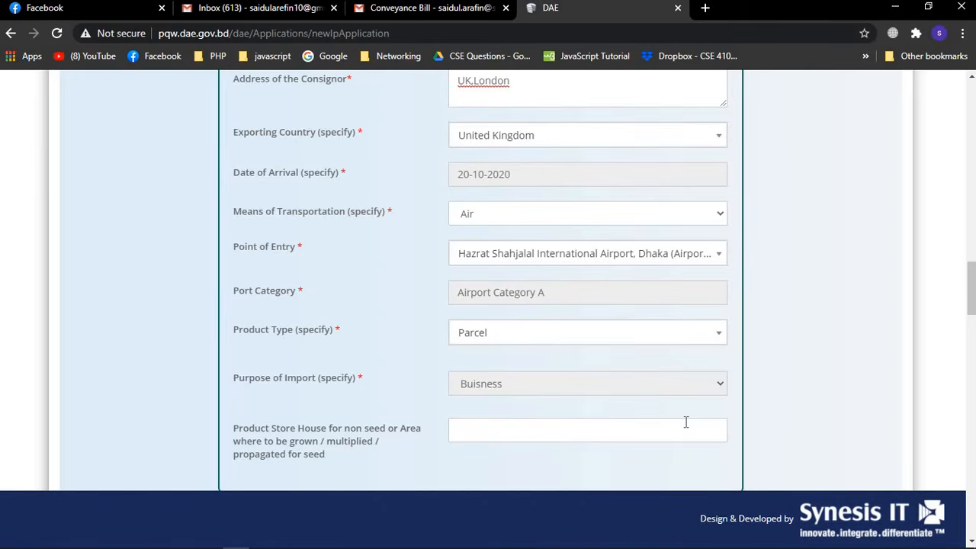
pyautogui.scroll(-2, 686, 422)
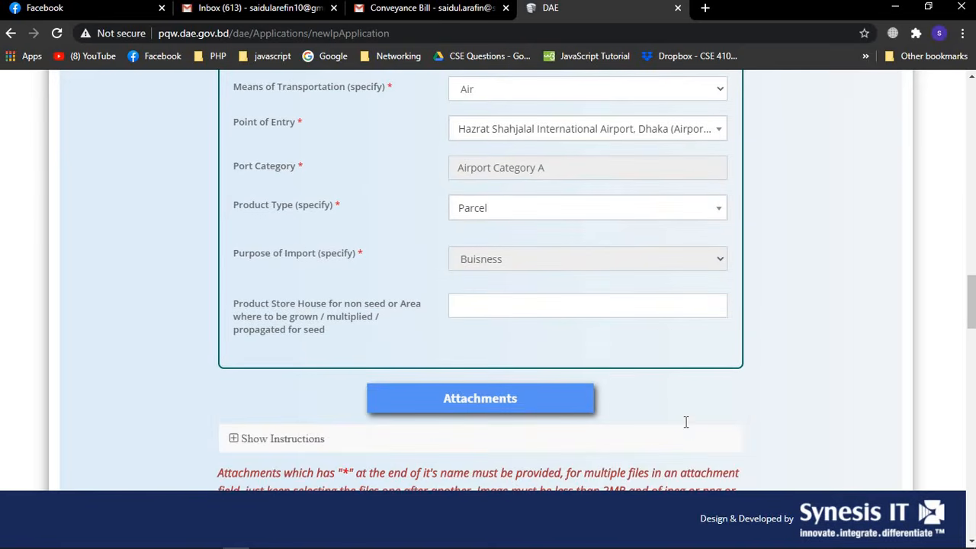
# Leave the Product Store House field empty and move down to the Attachments section
pyautogui.click(526, 302)
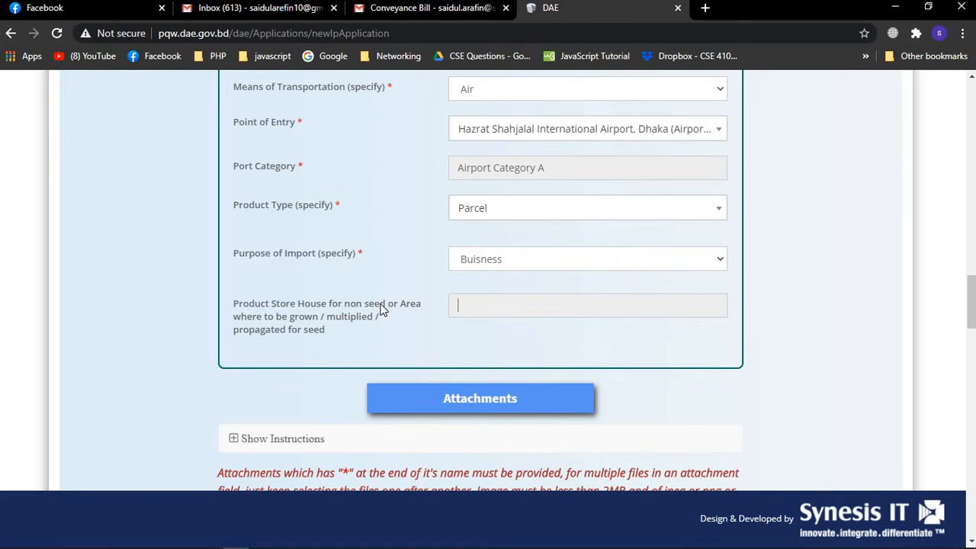
pyautogui.click(490, 298)
pyautogui.click(807, 301)
pyautogui.scroll(-2, 807, 301)
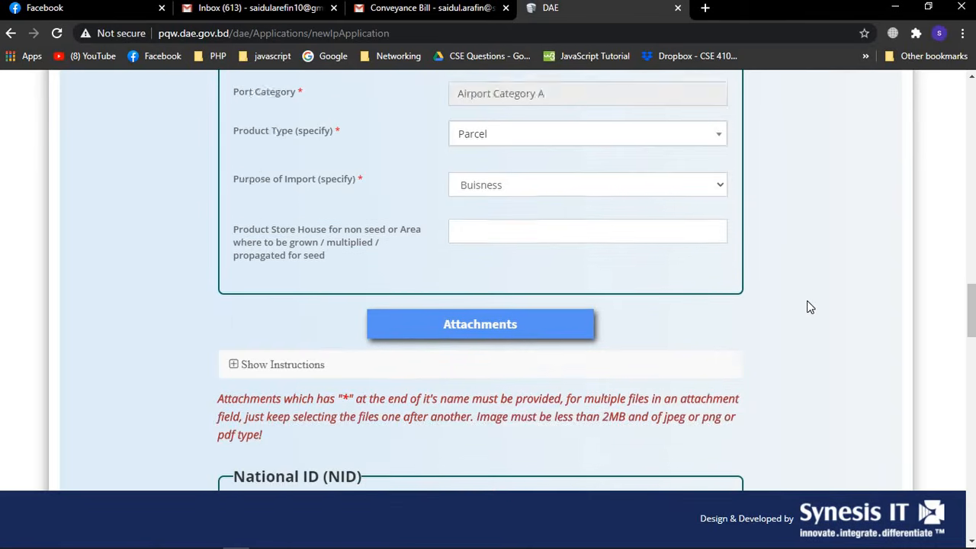
pyautogui.scroll(-3, 807, 307)
pyautogui.scroll(2, 807, 306)
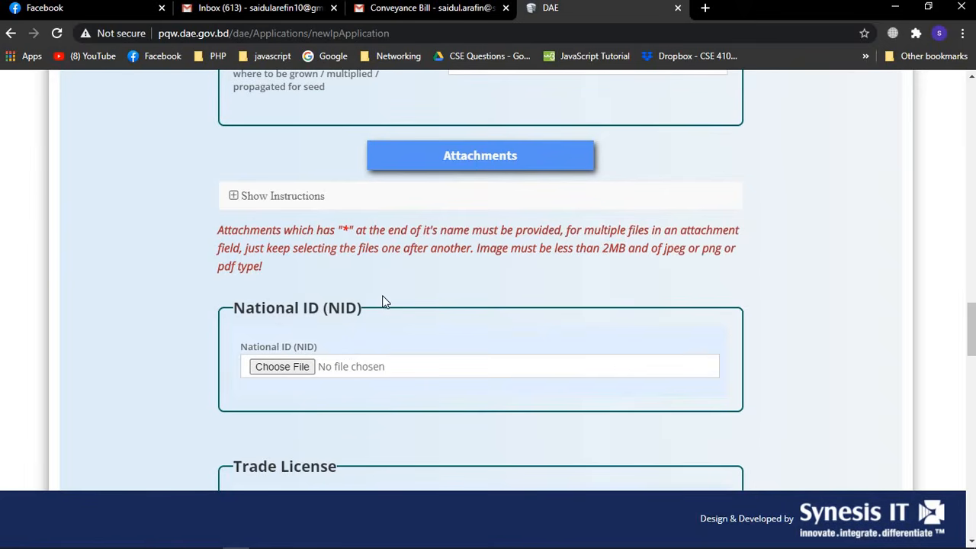
# Pick sadi.jpg in the Open dialog for the National ID (NID) attachment
pyautogui.click(290, 370)
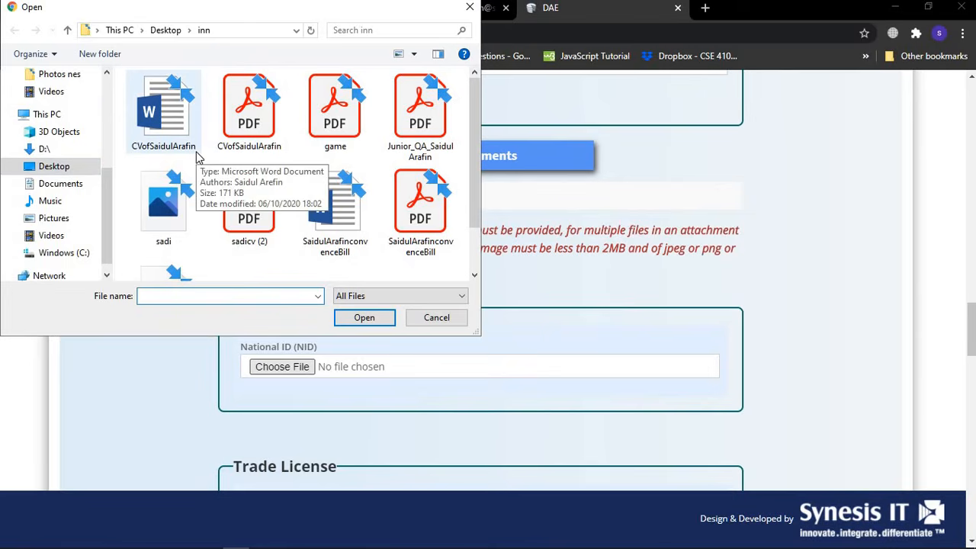
pyautogui.scroll(-1, 338, 215)
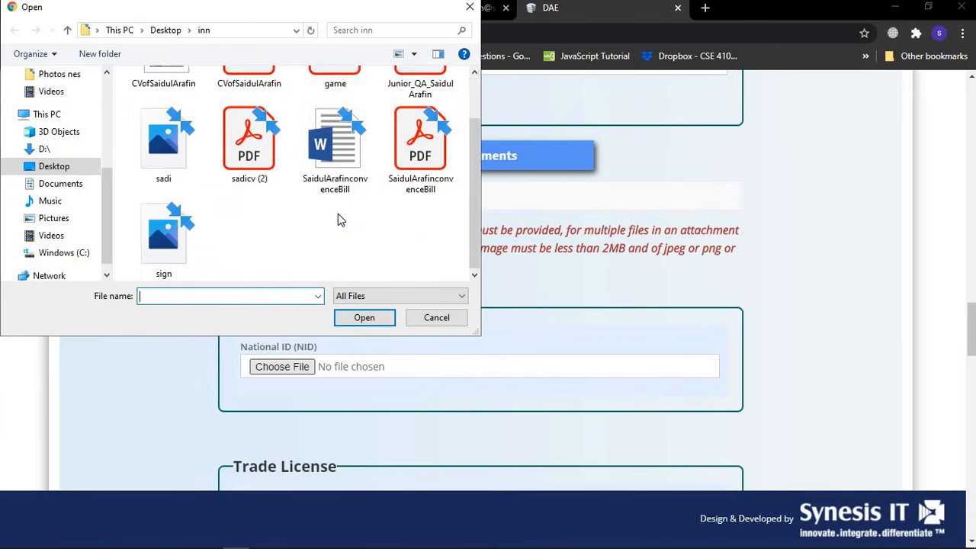
pyautogui.scroll(1, 338, 215)
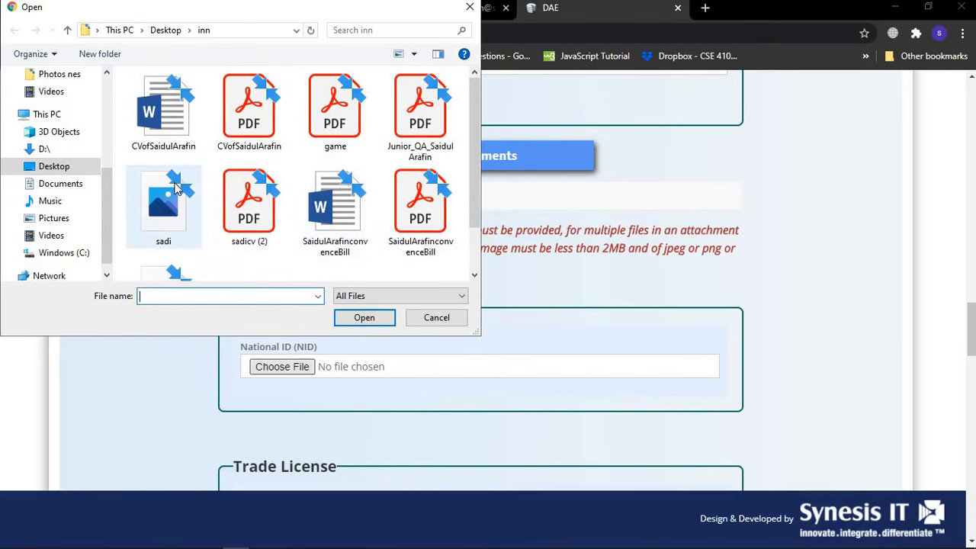
pyautogui.doubleClick(163, 202)
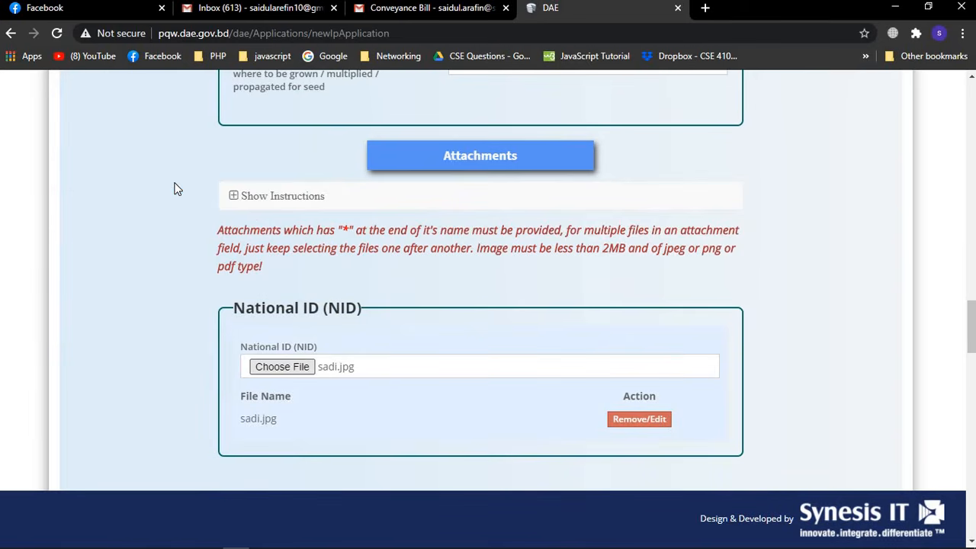
pyautogui.scroll(-3, 793, 316)
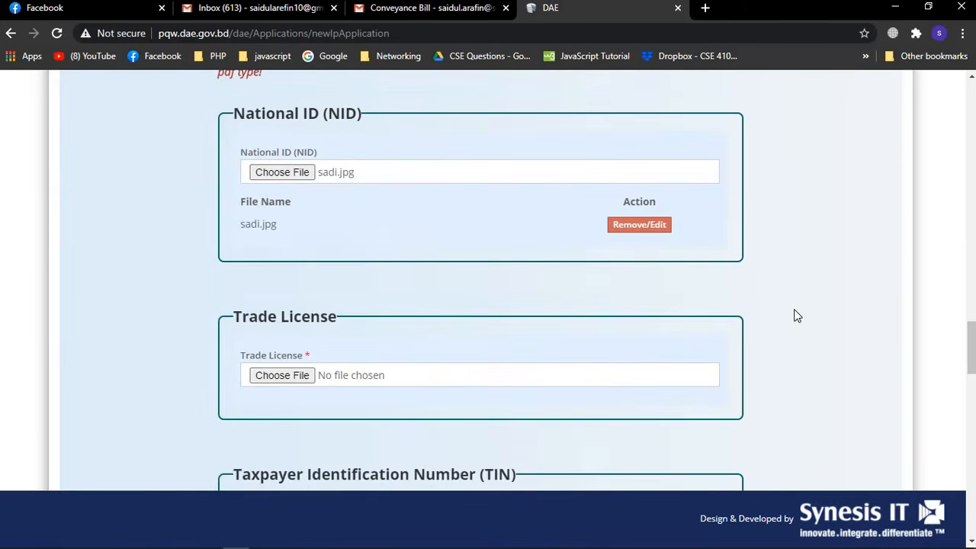
# Pick sadi.jpg in the Open dialog for the Trade License attachment
pyautogui.click(299, 376)
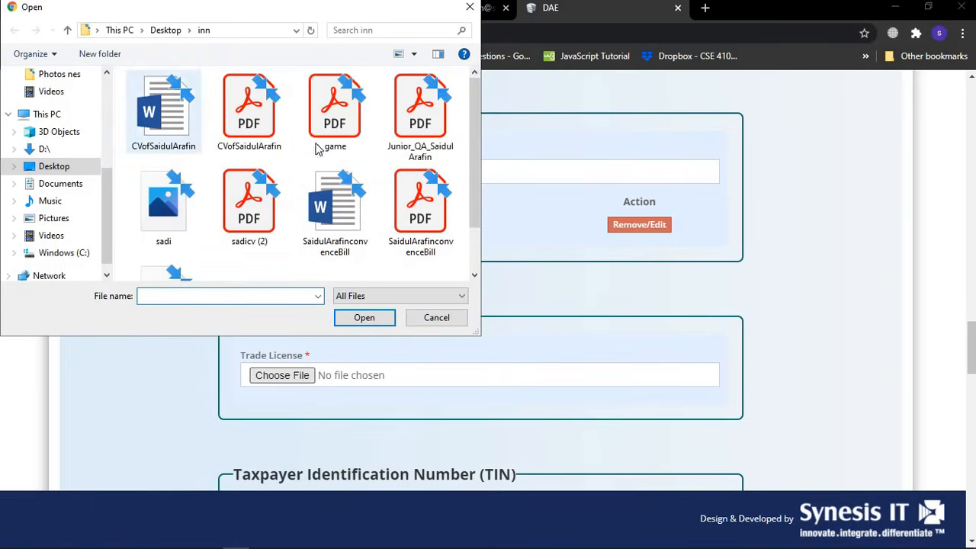
pyautogui.doubleClick(169, 196)
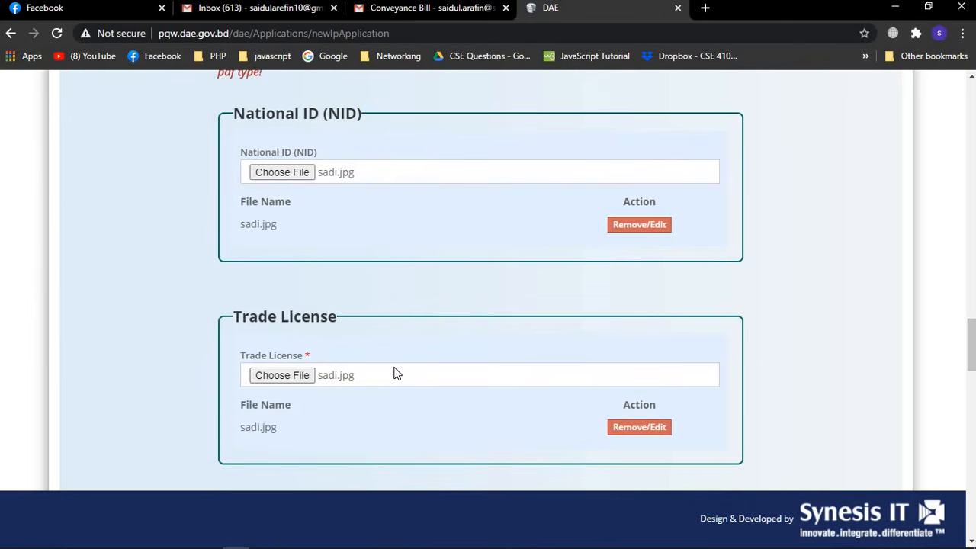
pyautogui.scroll(-4, 396, 374)
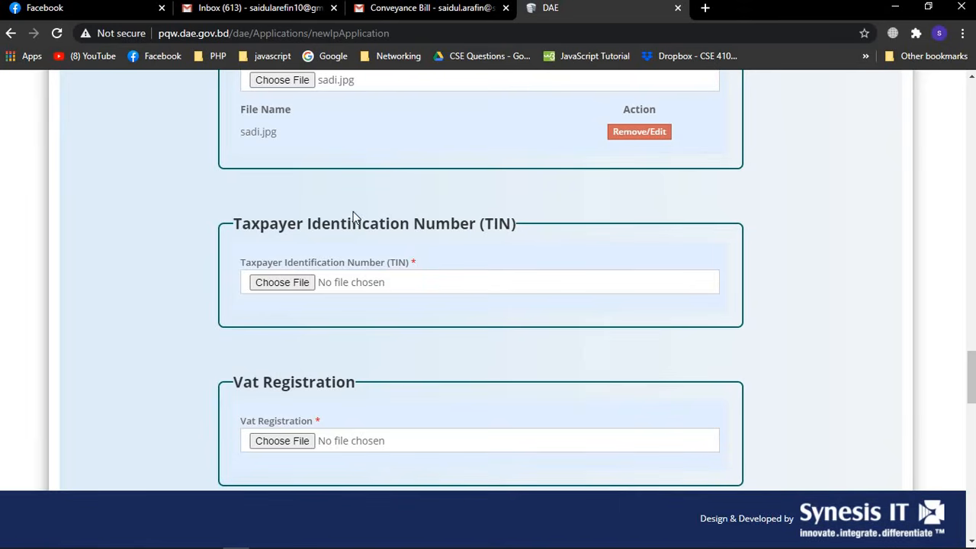
# Pick sadi.jpg in the Open dialog for the TIN attachment
pyautogui.click(296, 281)
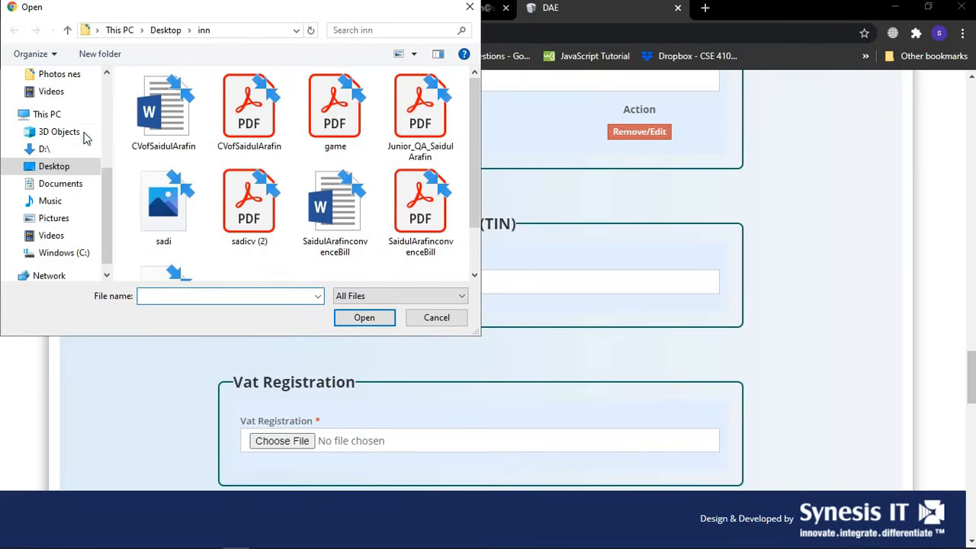
pyautogui.scroll(2, 43, 91)
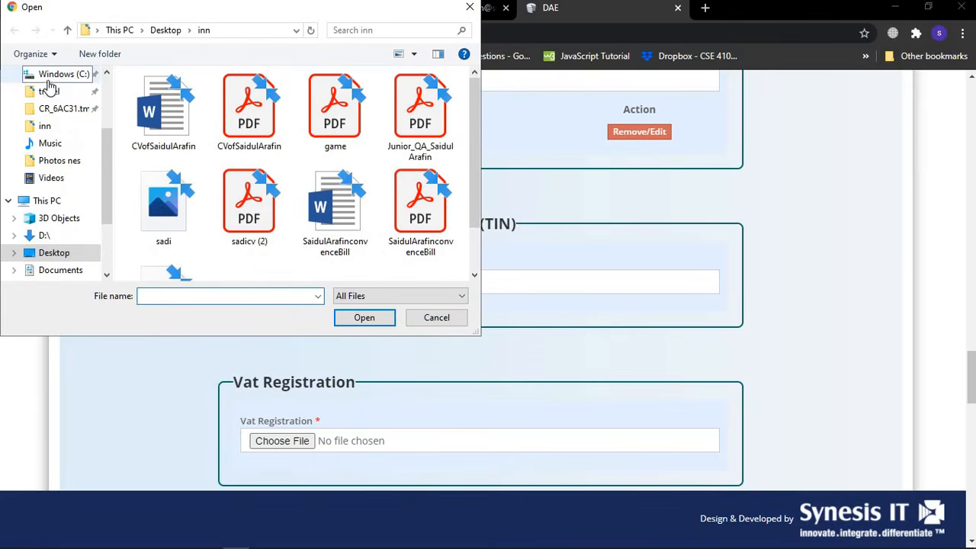
pyautogui.scroll(2, 50, 156)
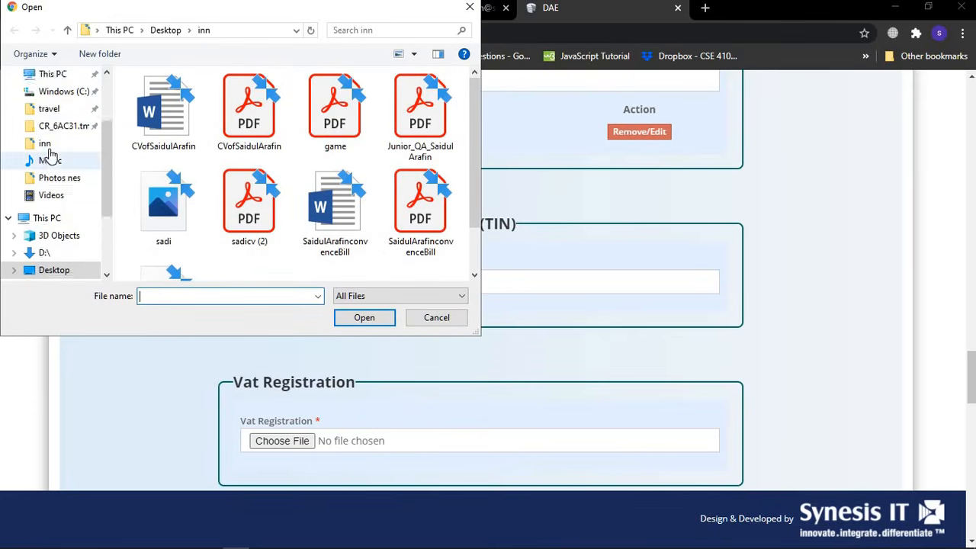
pyautogui.scroll(-3, 54, 183)
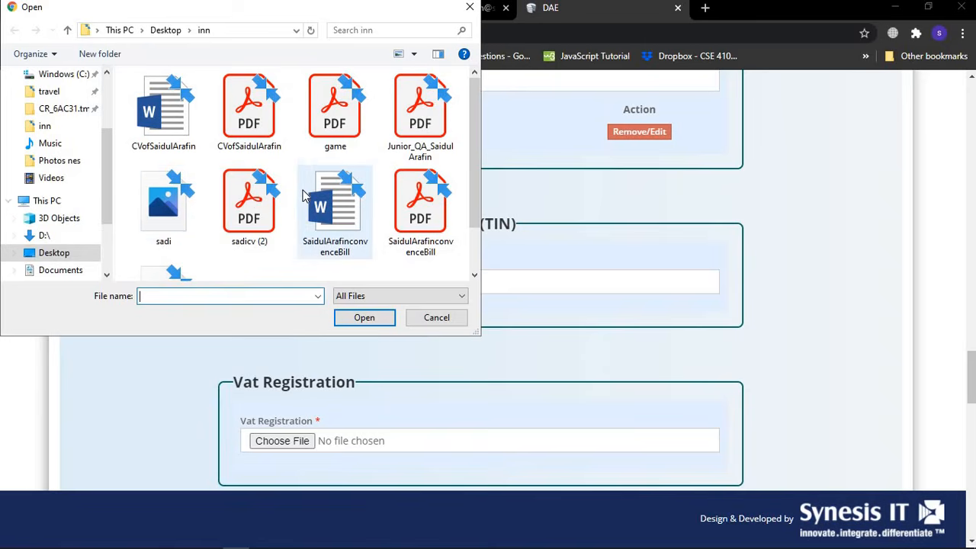
pyautogui.scroll(-1, 304, 196)
pyautogui.scroll(1, 304, 196)
pyautogui.scroll(-1, 257, 224)
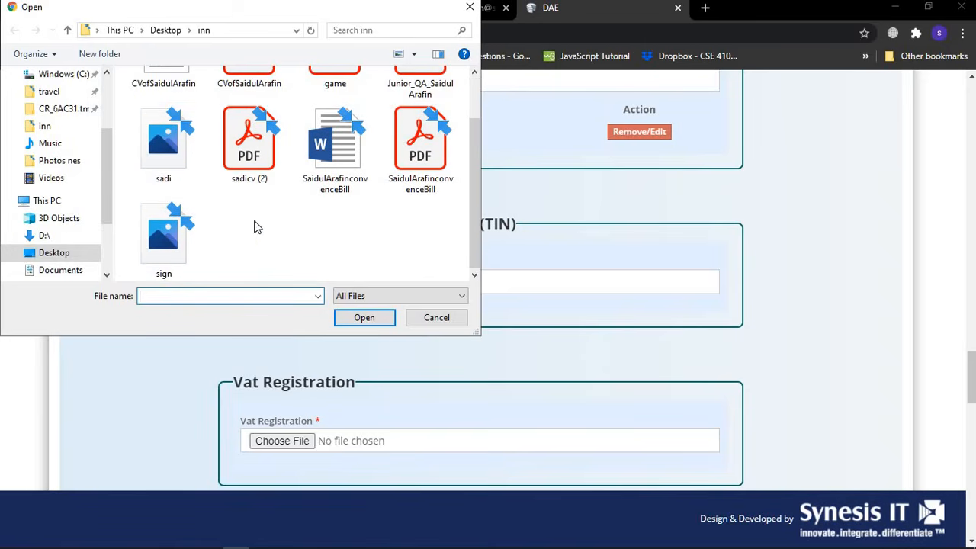
pyautogui.doubleClick(178, 178)
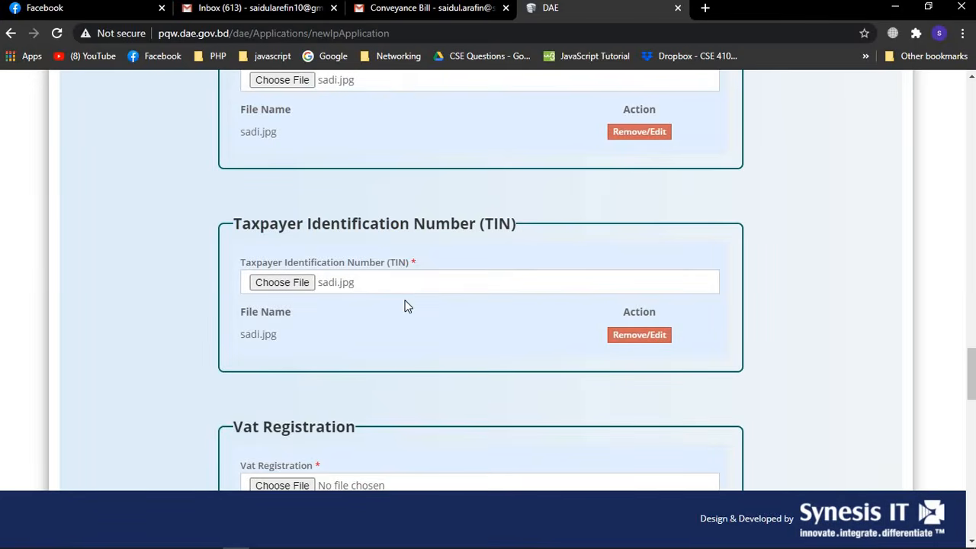
pyautogui.scroll(-1, 404, 306)
pyautogui.scroll(-3, 405, 306)
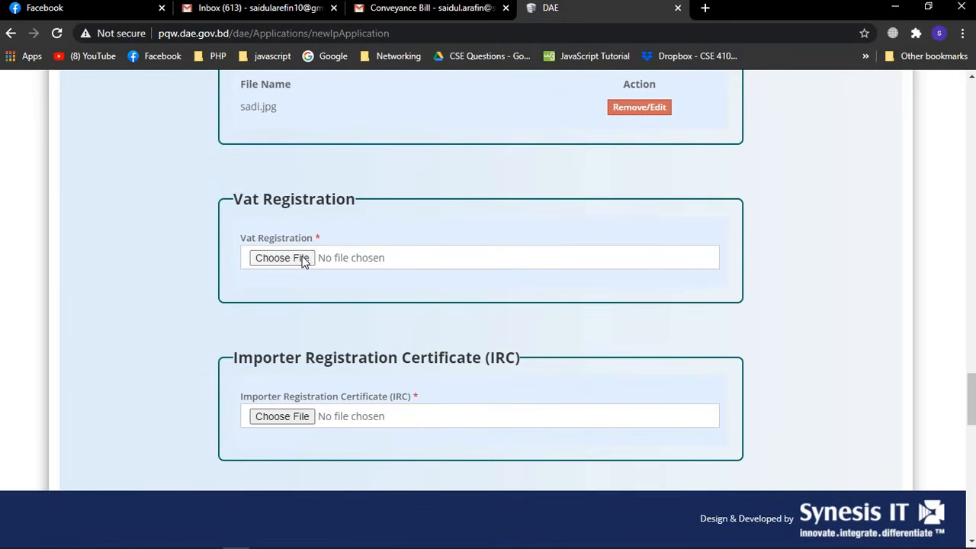
# Pick sadi.jpg for the Vat Registration attachment, then move on to the IRC section
pyautogui.click(304, 259)
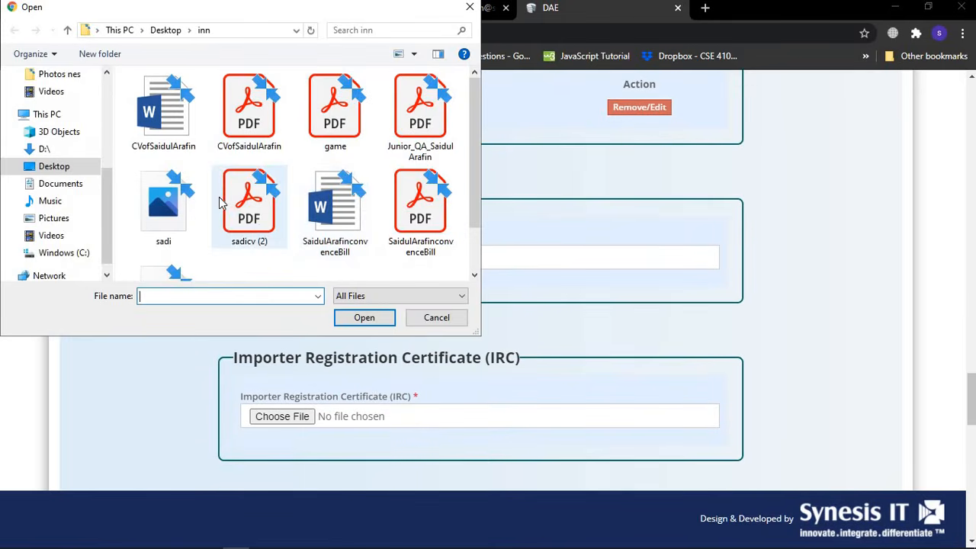
pyautogui.scroll(-1, 218, 199)
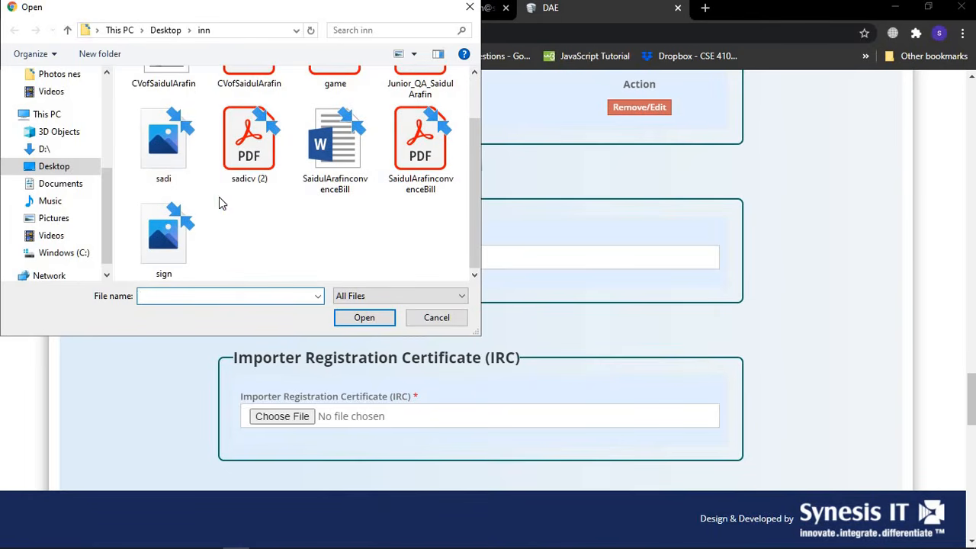
pyautogui.doubleClick(153, 162)
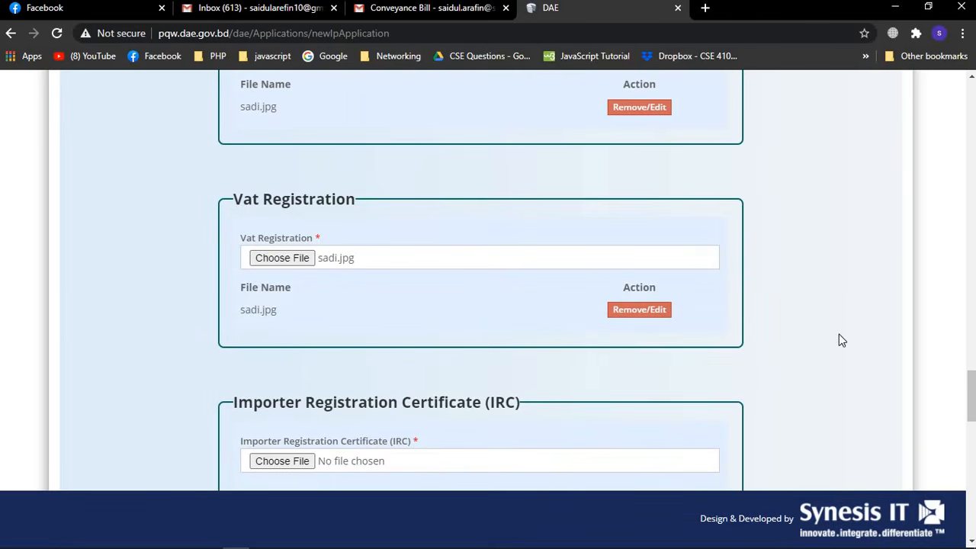
pyautogui.scroll(-2, 381, 326)
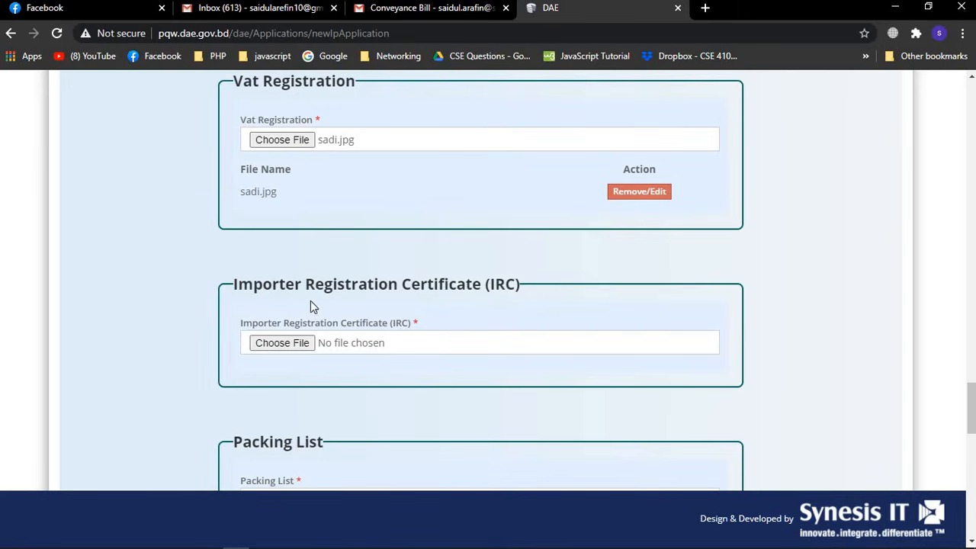
# Attach sadi.jpg as the IRC certificate and the Packing List
pyautogui.click(306, 344)
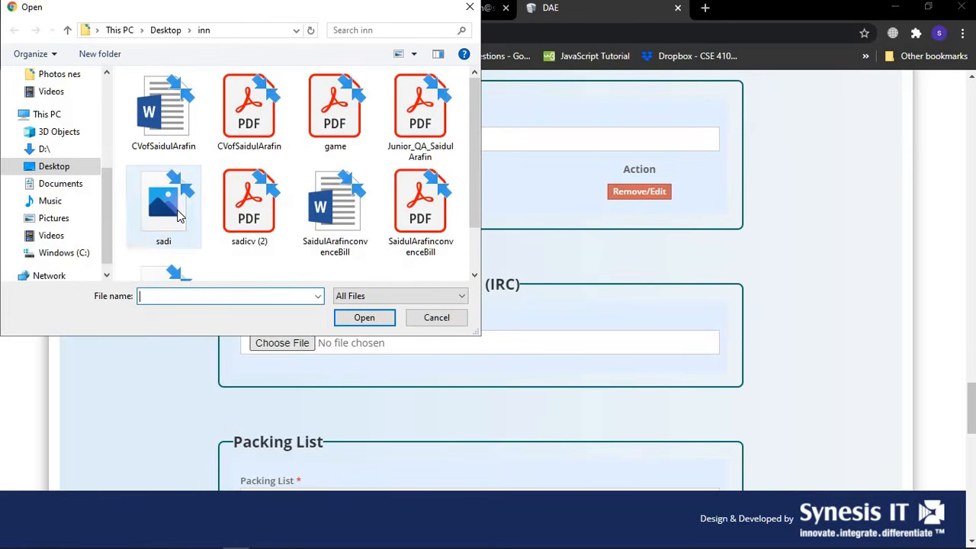
pyautogui.doubleClick(178, 214)
pyautogui.scroll(-4, 482, 335)
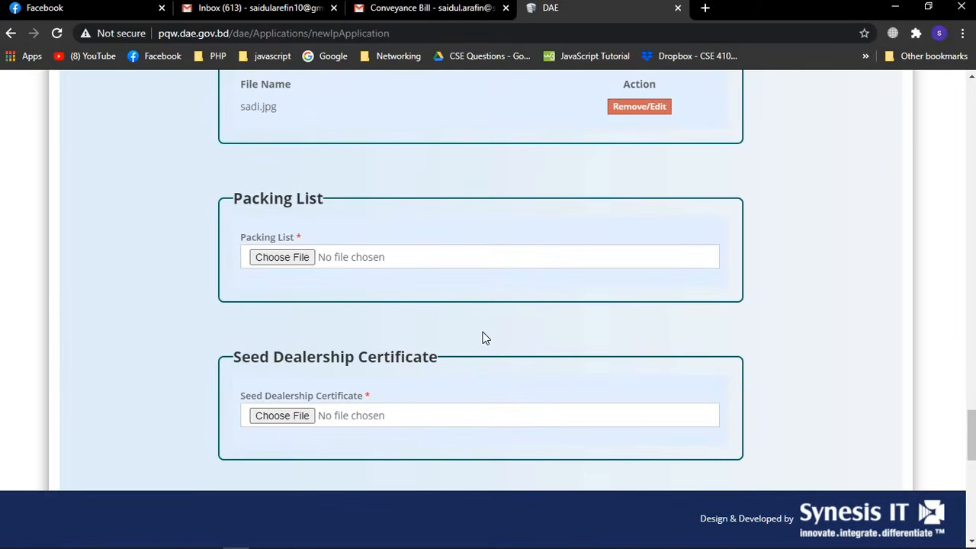
pyautogui.click(290, 257)
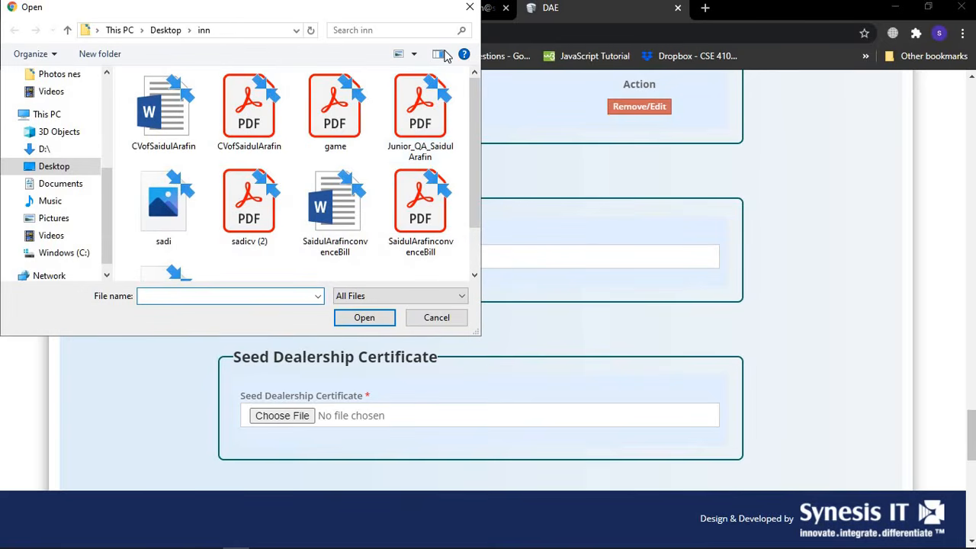
pyautogui.click(469, 8)
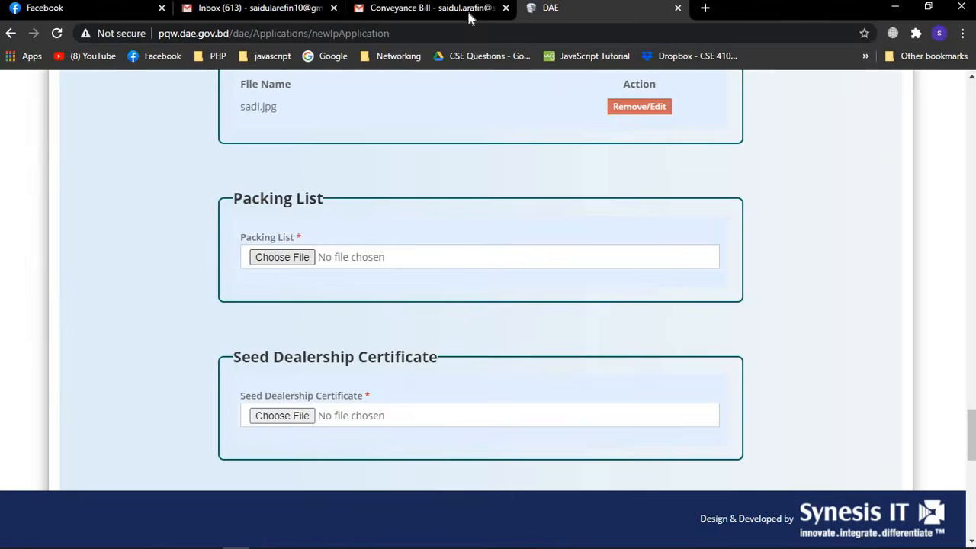
pyautogui.click(297, 257)
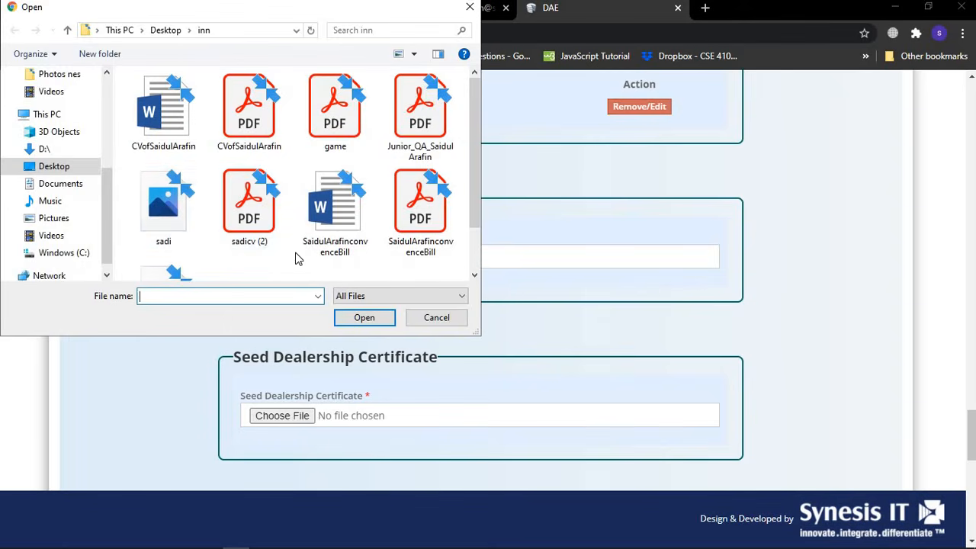
pyautogui.doubleClick(162, 221)
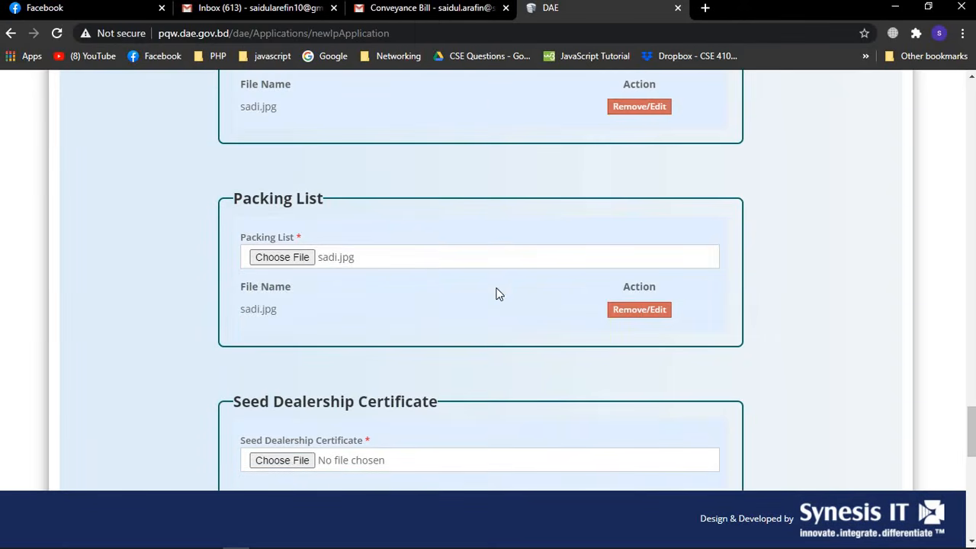
pyautogui.scroll(-2, 497, 294)
pyautogui.scroll(-1, 497, 294)
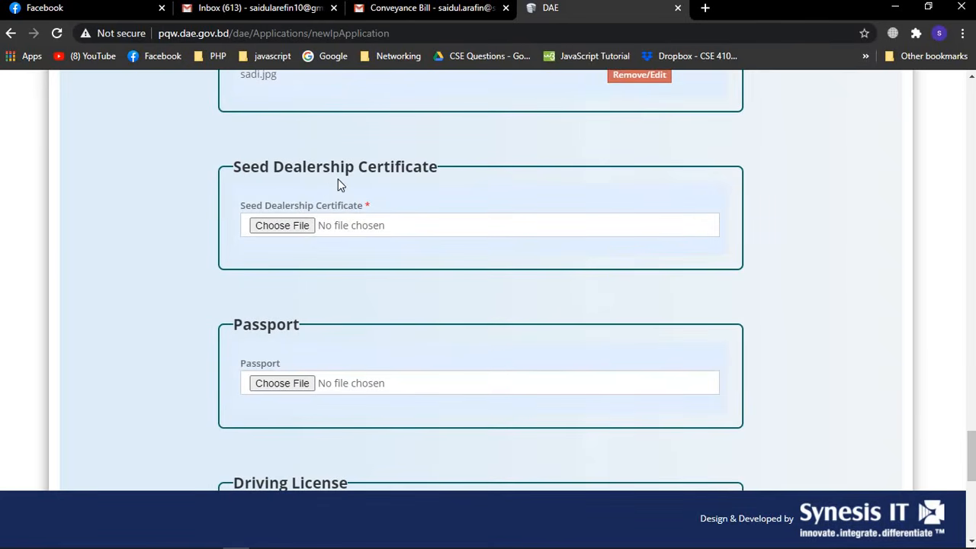
# Attach sadi.jpg as the Seed Dealership Certificate
pyautogui.click(291, 225)
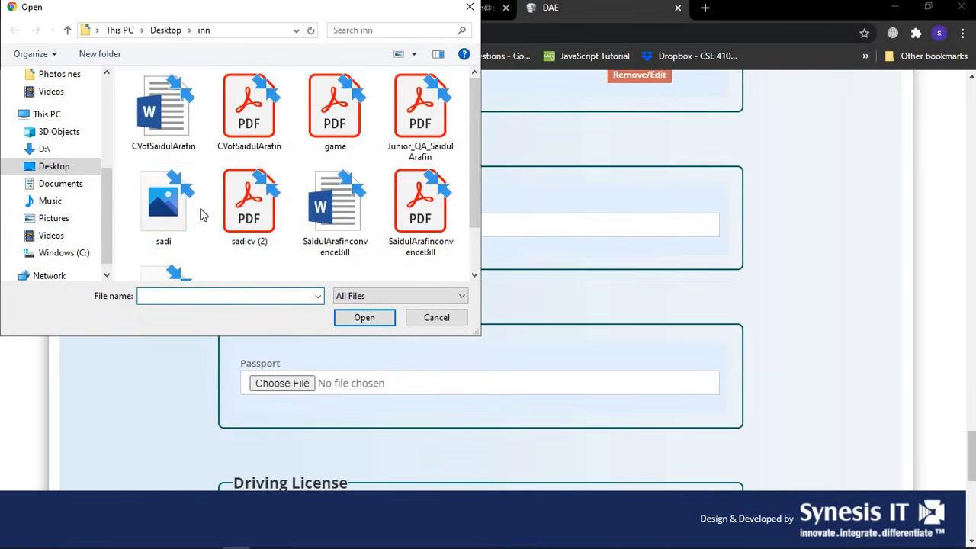
pyautogui.doubleClick(177, 206)
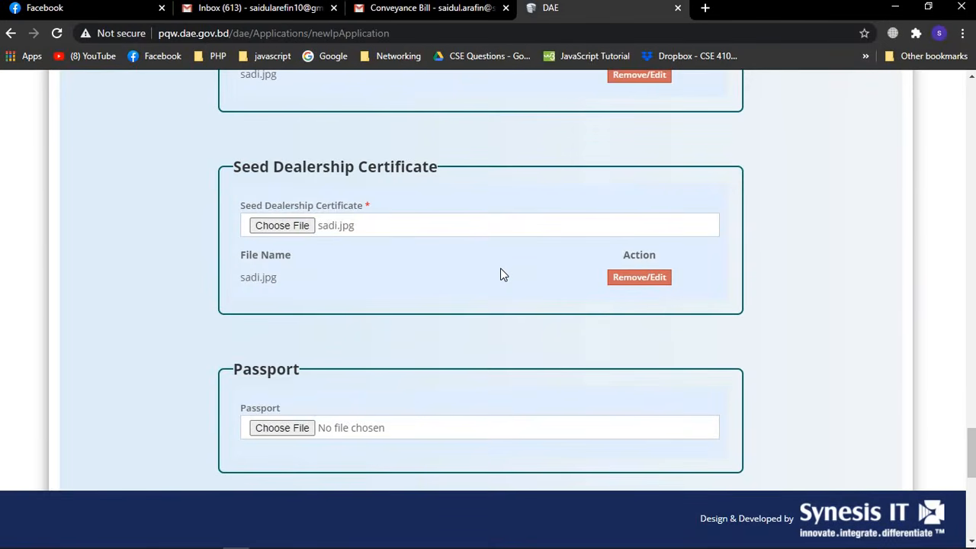
pyautogui.scroll(-2, 503, 274)
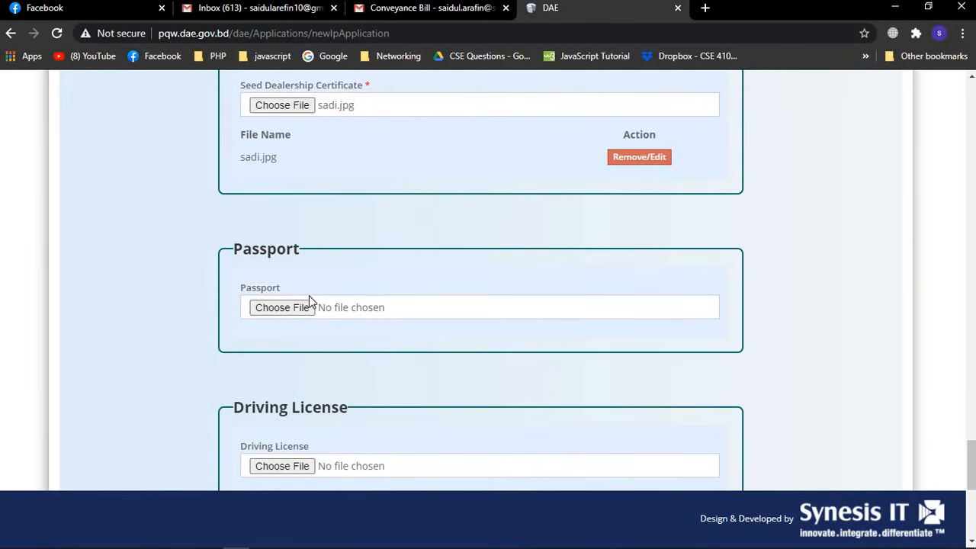
pyautogui.scroll(-1, 340, 308)
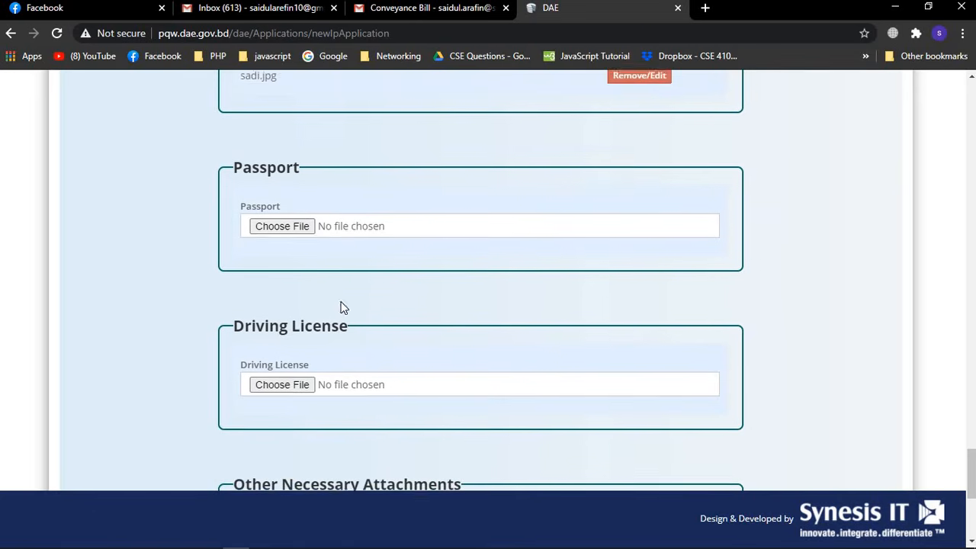
# Leave Passport and Other Necessary Attachments empty by cancelling their file pickers
pyautogui.click(295, 226)
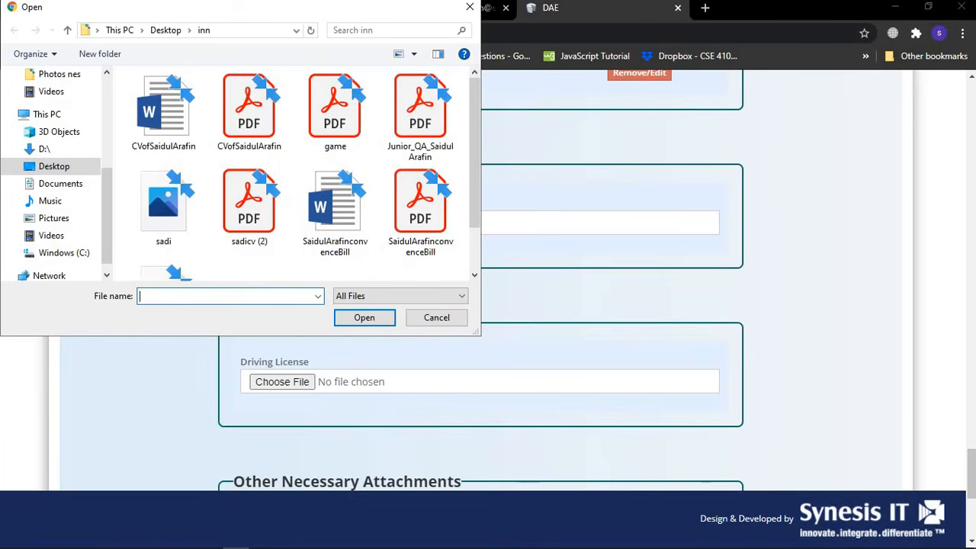
pyautogui.click(470, 7)
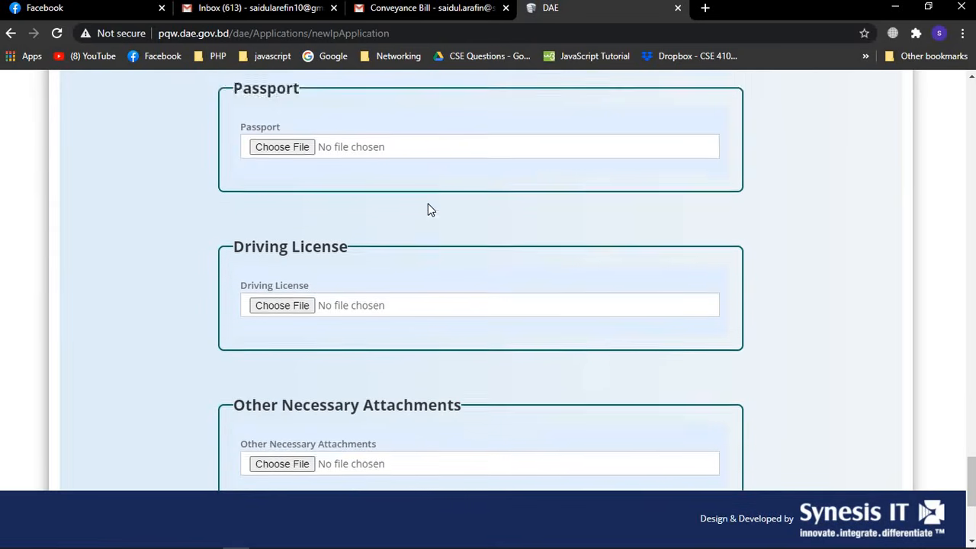
pyautogui.scroll(-1, 428, 205)
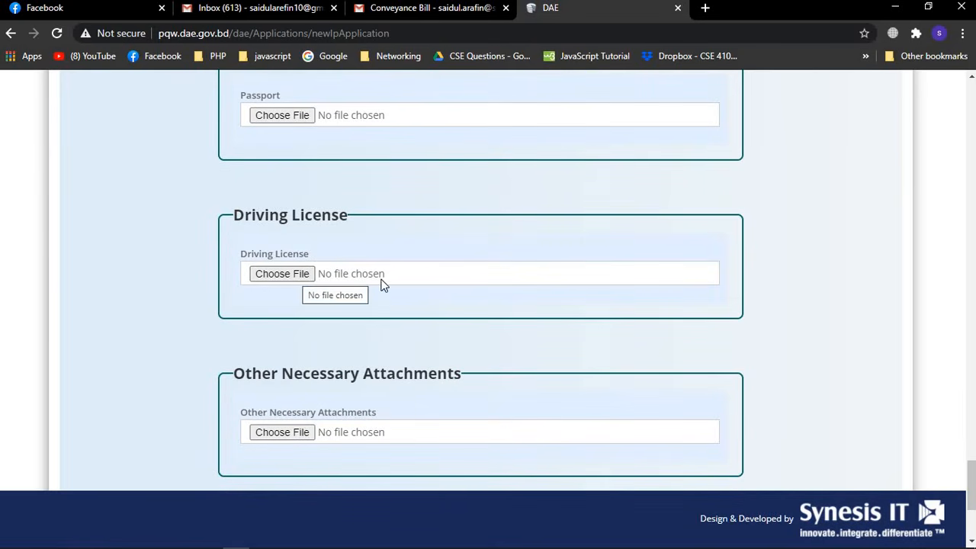
pyautogui.scroll(-3, 386, 279)
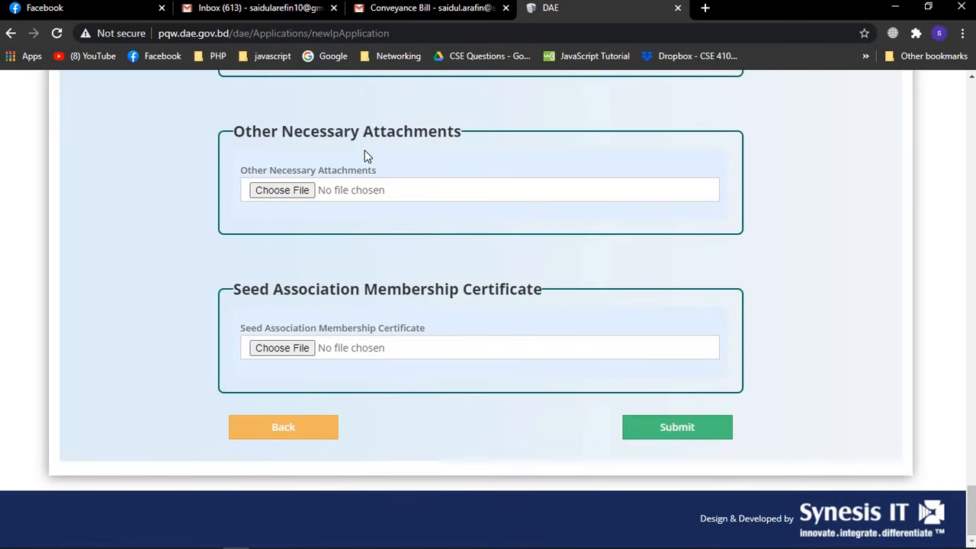
pyautogui.click(279, 187)
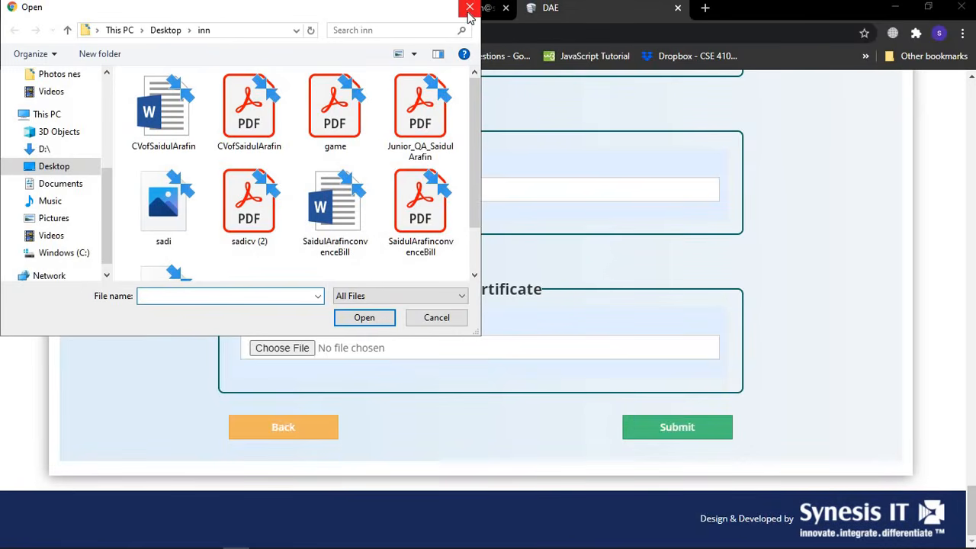
pyautogui.click(470, 8)
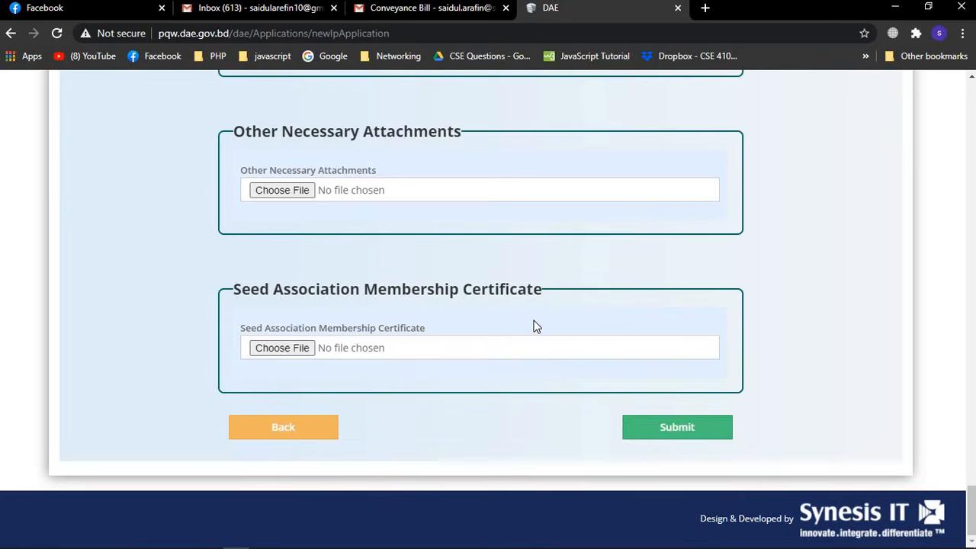
pyautogui.scroll(5, 682, 300)
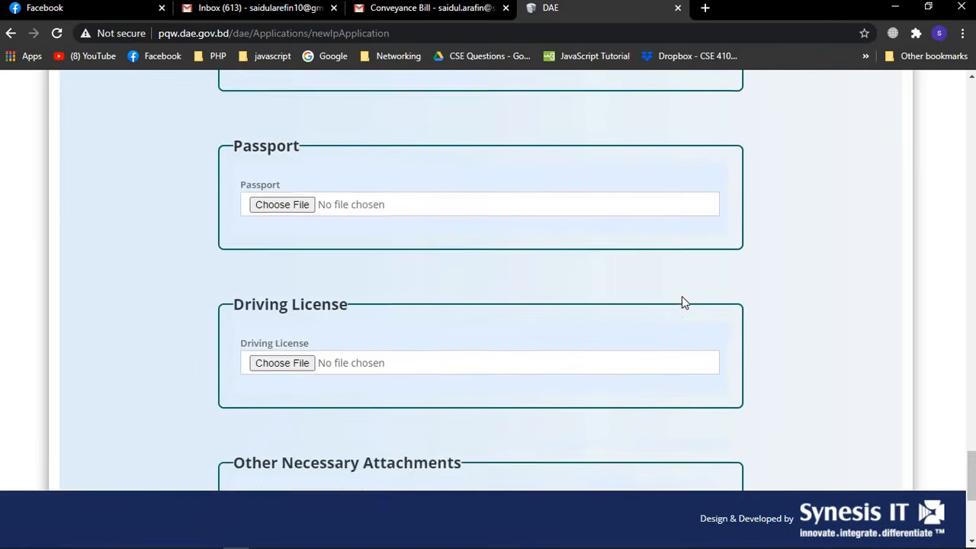
pyautogui.scroll(-4, 682, 301)
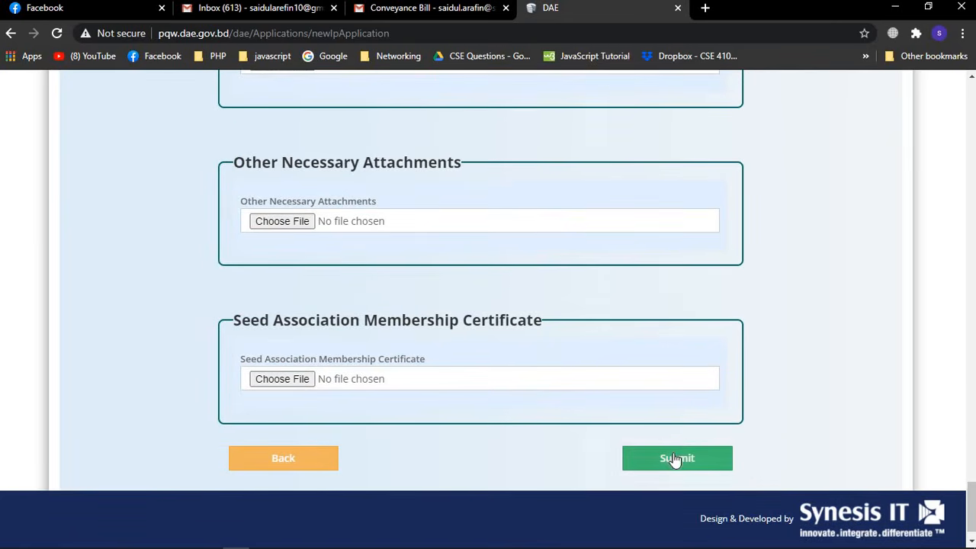
# Submit the form, review the preview's attachments, and accept it with OK
pyautogui.click(675, 456)
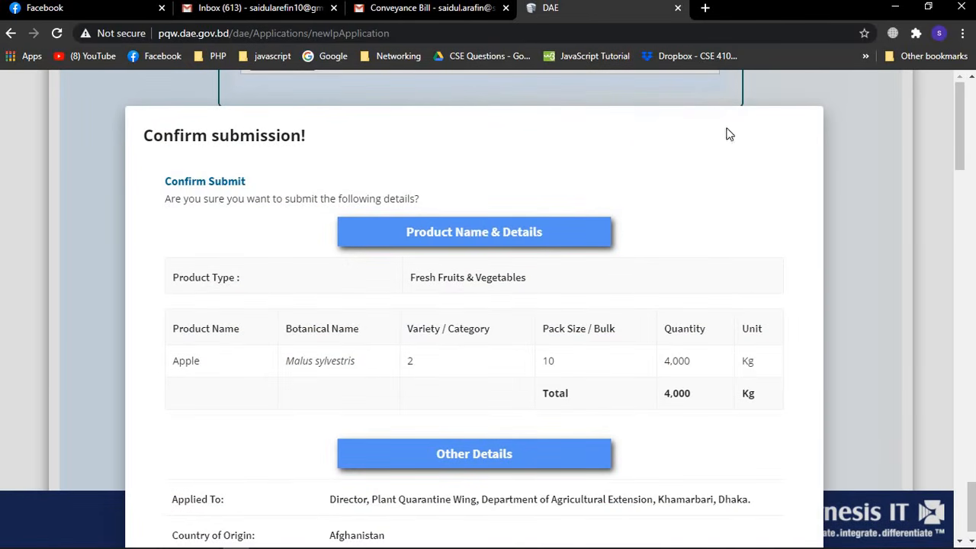
pyautogui.scroll(-6, 599, 327)
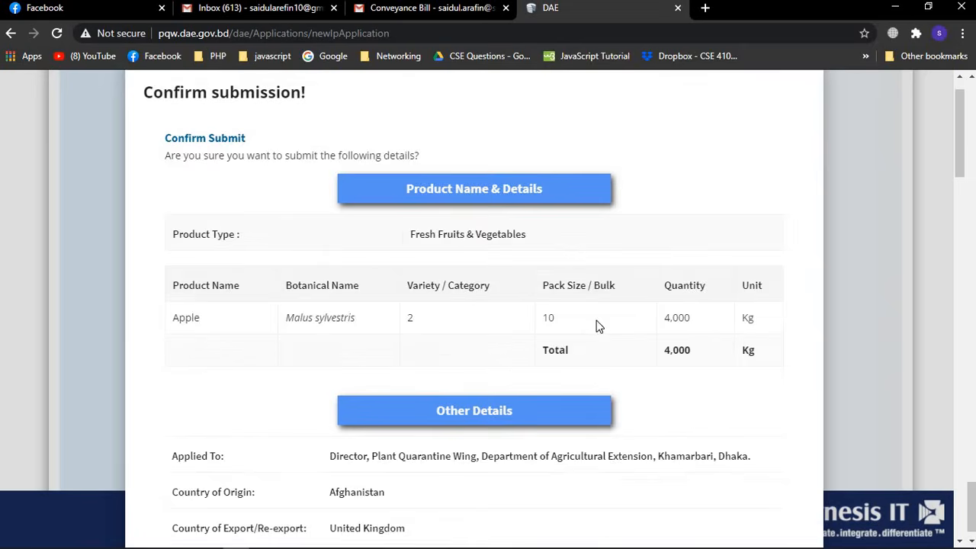
pyautogui.scroll(-15, 598, 327)
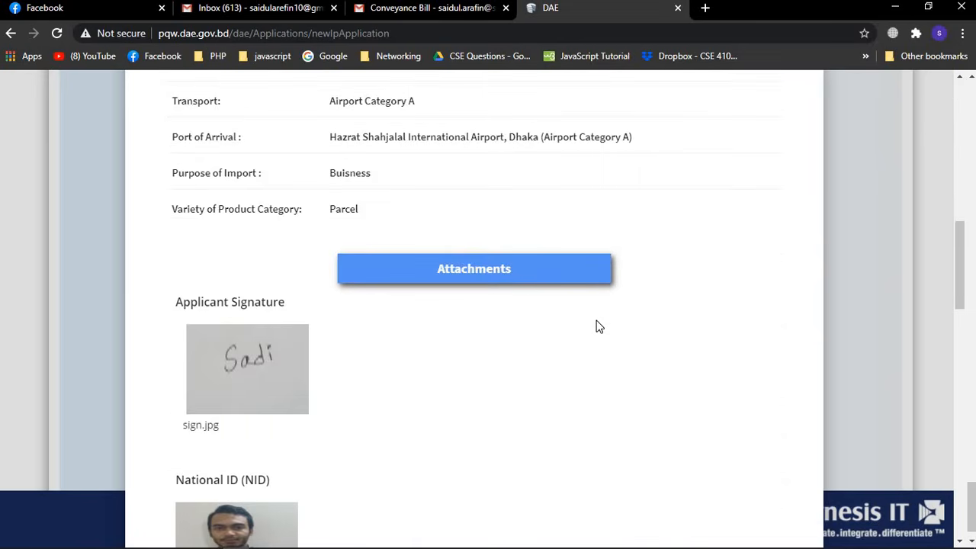
pyautogui.scroll(-3, 599, 327)
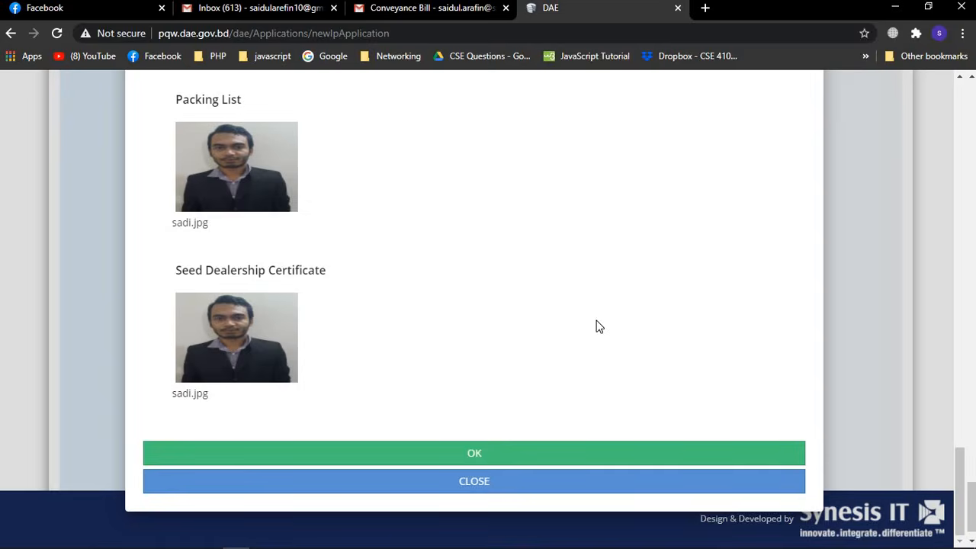
pyautogui.scroll(20, 599, 326)
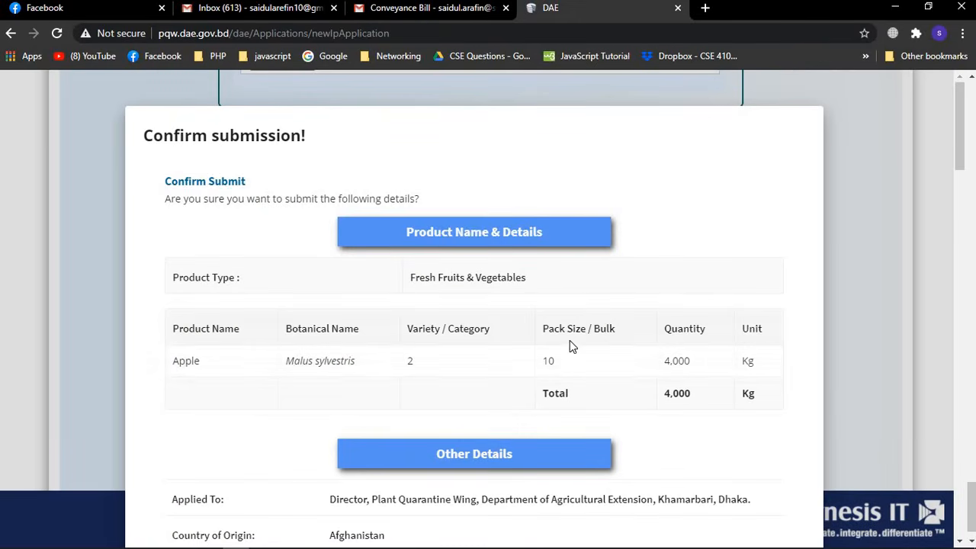
pyautogui.scroll(-2, 644, 407)
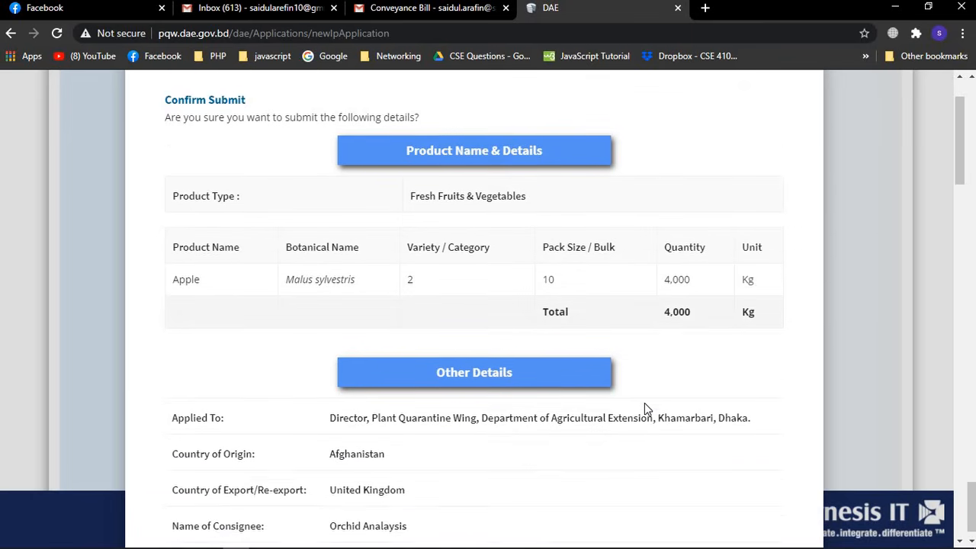
pyautogui.scroll(-3, 645, 409)
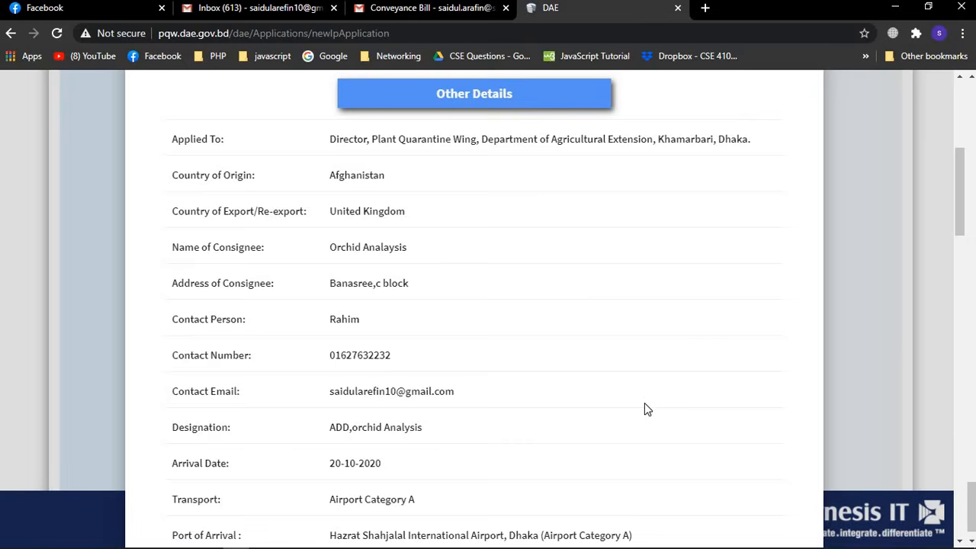
pyautogui.scroll(-6, 644, 403)
pyautogui.scroll(4, 645, 404)
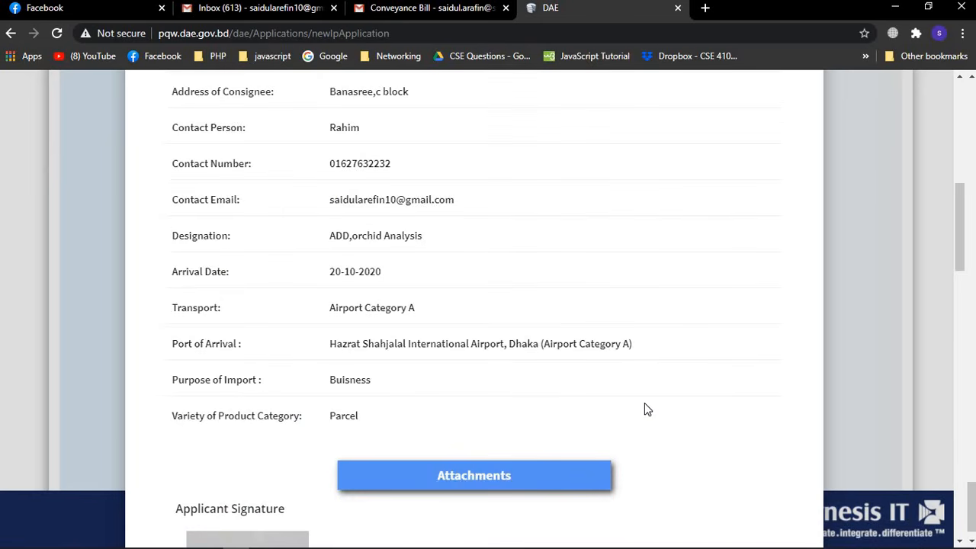
pyautogui.scroll(-2, 645, 410)
pyautogui.scroll(-2, 266, 368)
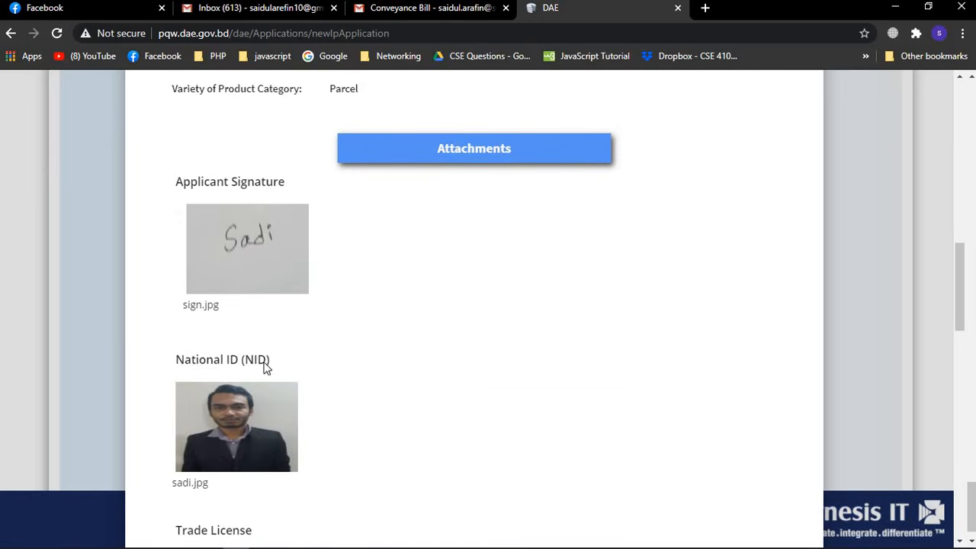
pyautogui.scroll(-3, 346, 398)
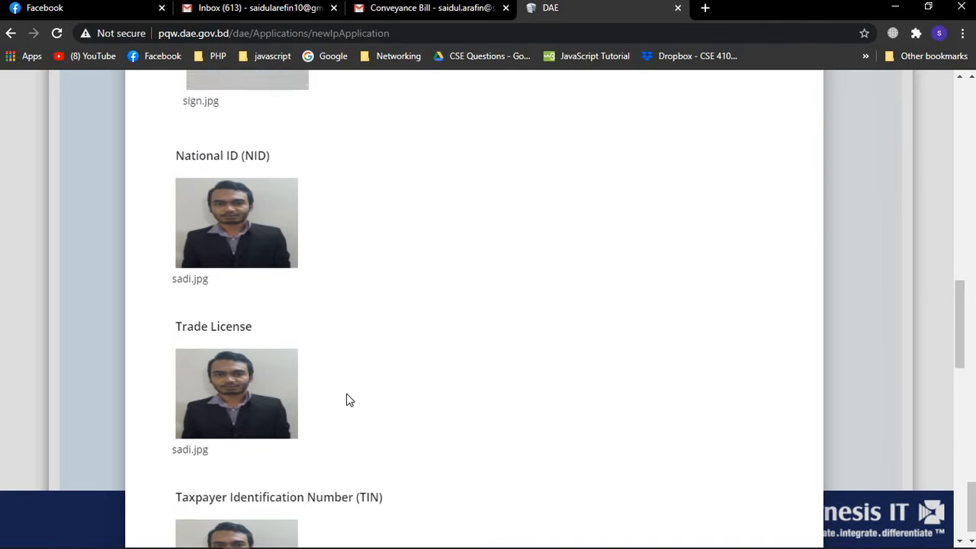
pyautogui.scroll(-3, 347, 397)
pyautogui.scroll(8, 347, 397)
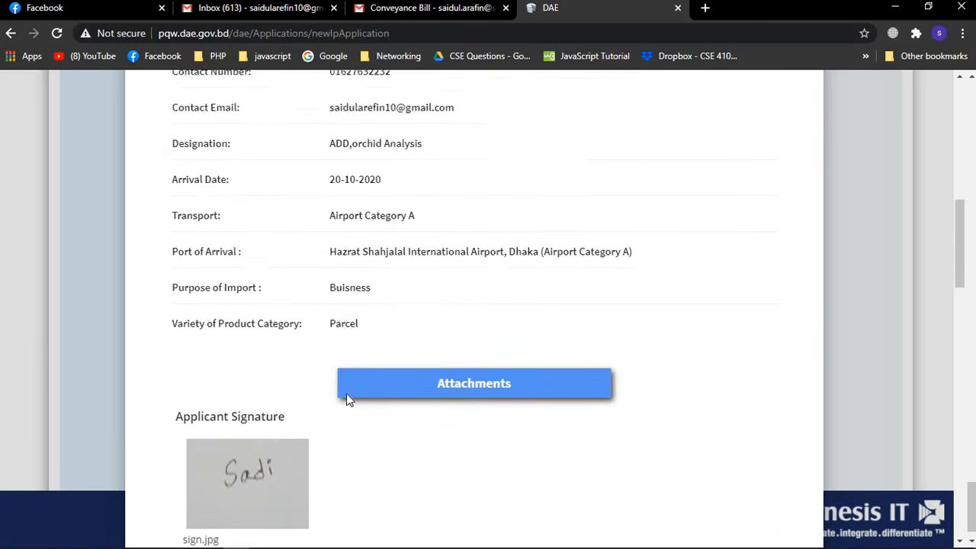
pyautogui.scroll(-2, 346, 398)
pyautogui.scroll(-3, 334, 468)
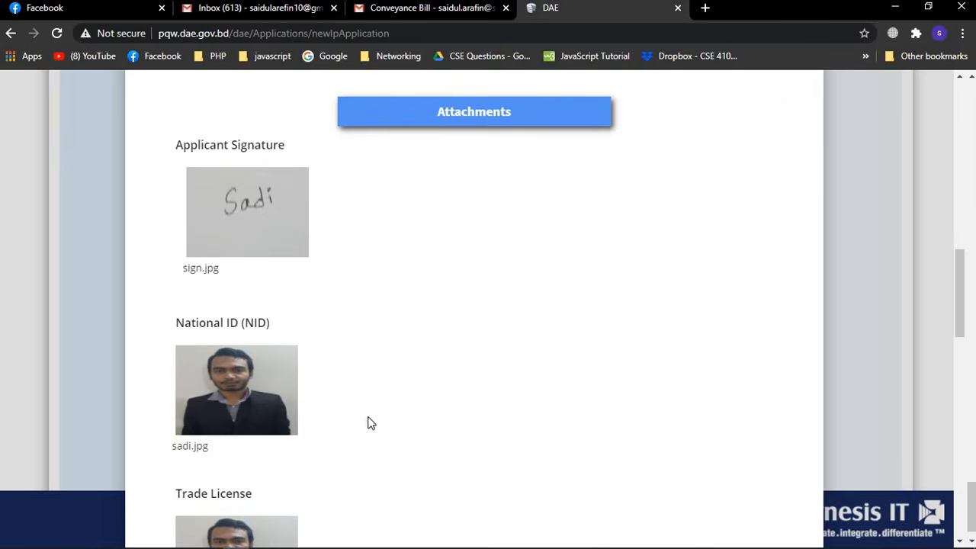
pyautogui.scroll(-3, 372, 424)
pyautogui.scroll(-6, 425, 412)
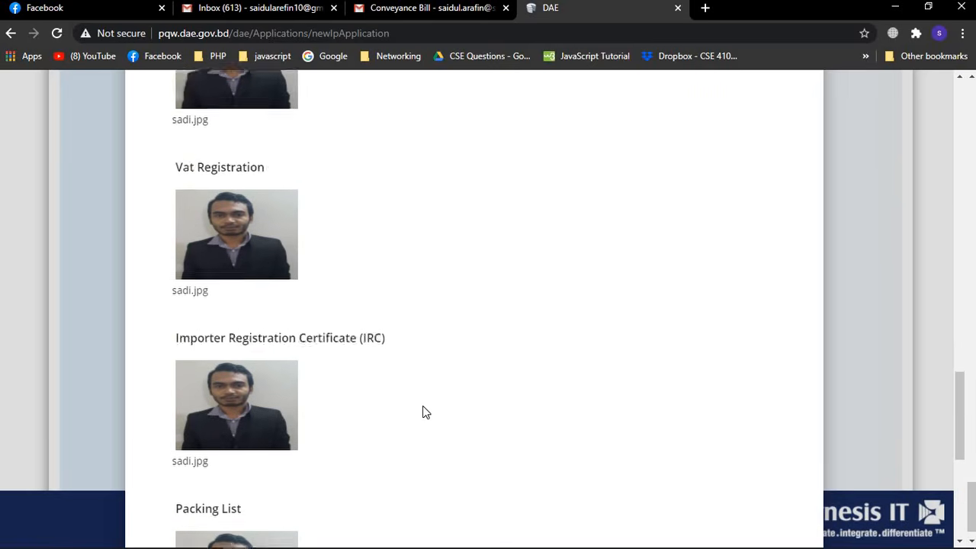
pyautogui.scroll(-5, 424, 411)
pyautogui.scroll(5, 424, 404)
pyautogui.scroll(10, 425, 401)
pyautogui.scroll(-12, 426, 402)
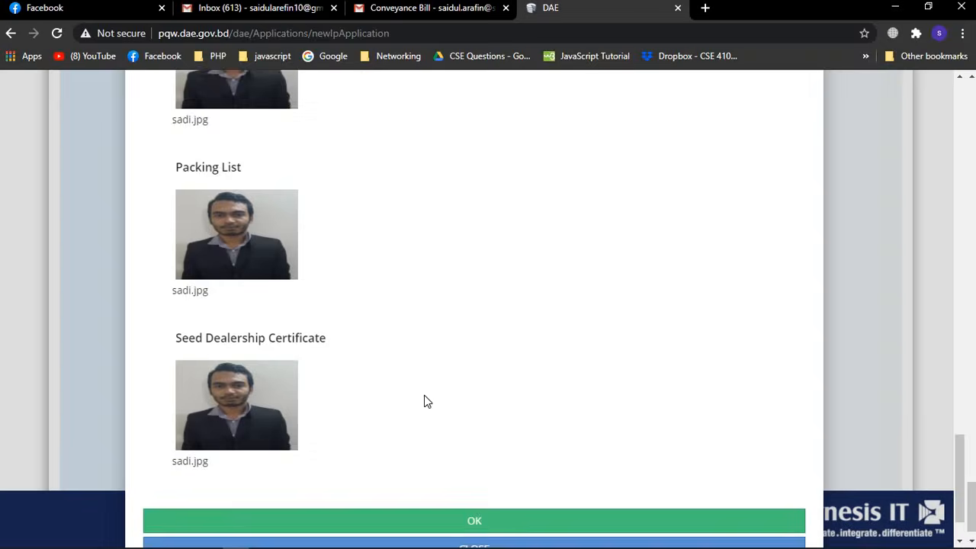
pyautogui.scroll(-1, 424, 401)
pyautogui.click(536, 460)
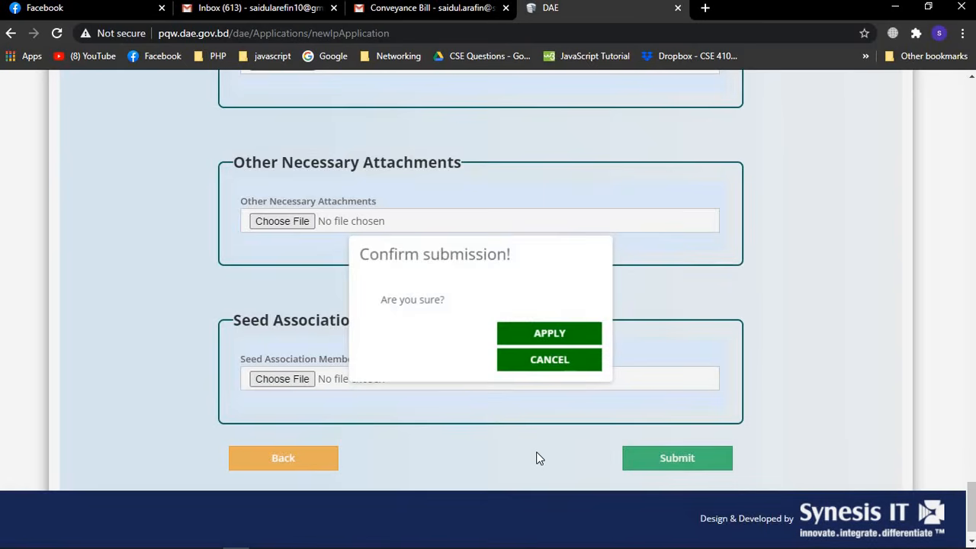
pyautogui.click(550, 336)
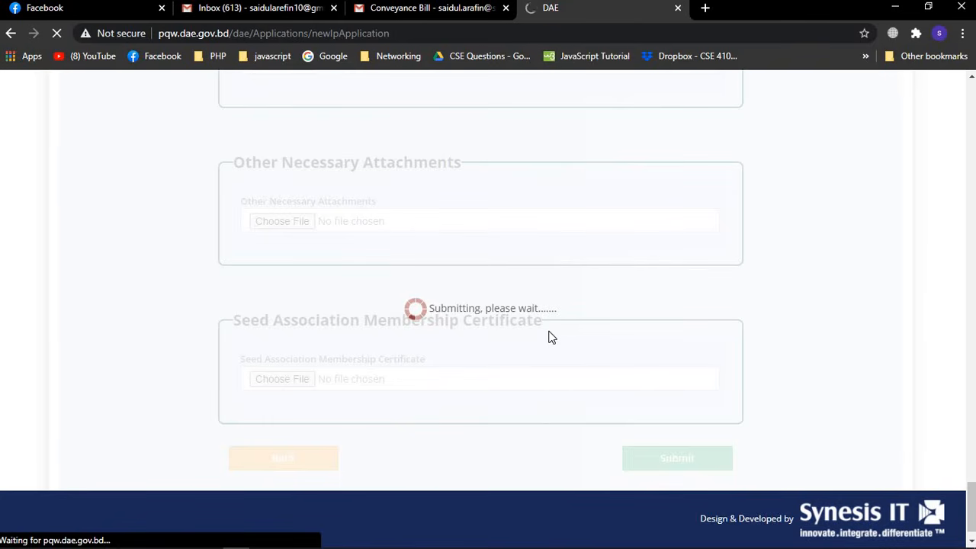
pyautogui.moveTo(369, 546)
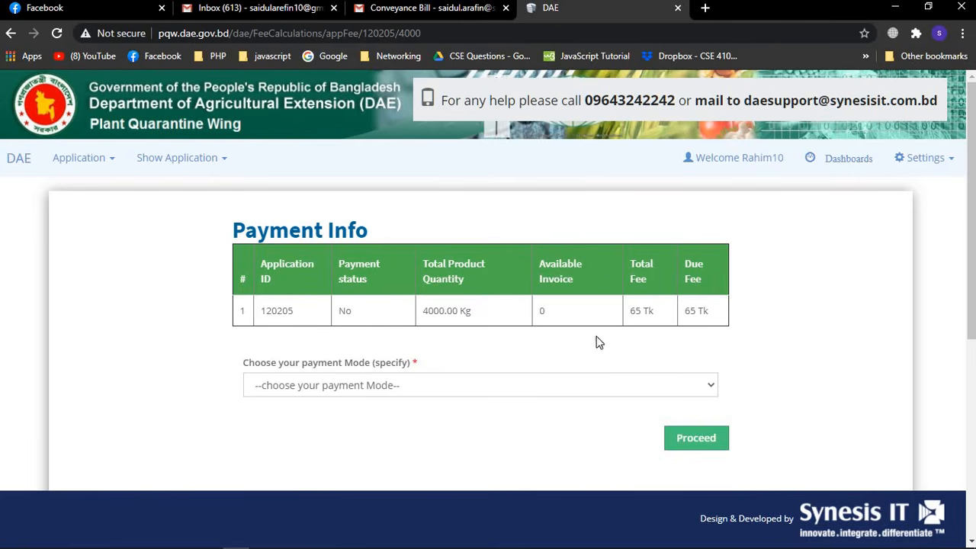
# Choose 'Offline Payment(with Bank Chalan)' as the payment mode and confirm proceeding
pyautogui.scroll(-2, 591, 345)
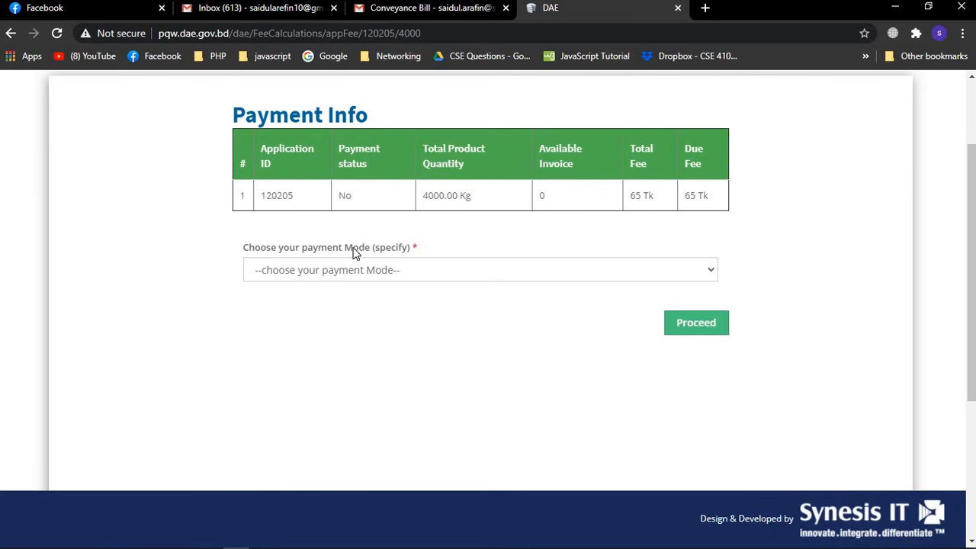
pyautogui.click(708, 270)
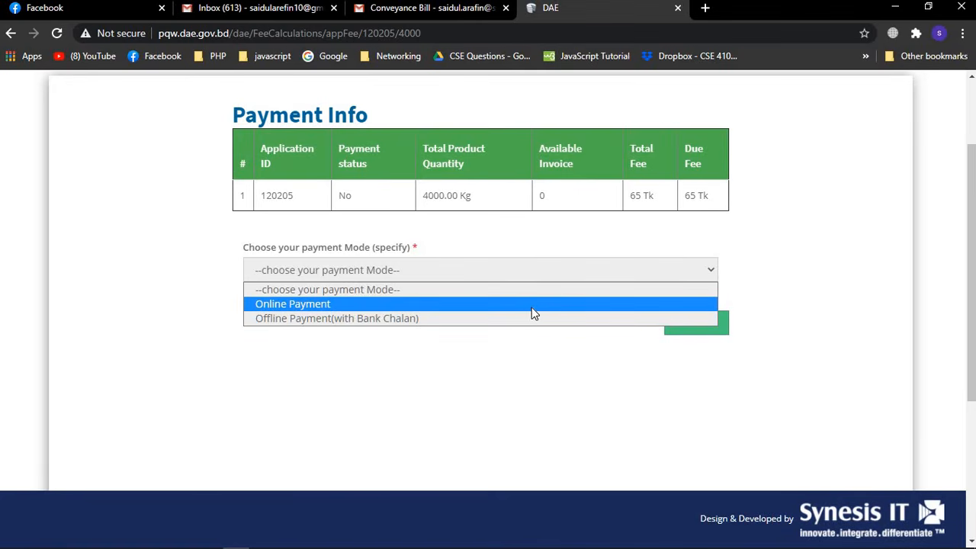
pyautogui.click(456, 319)
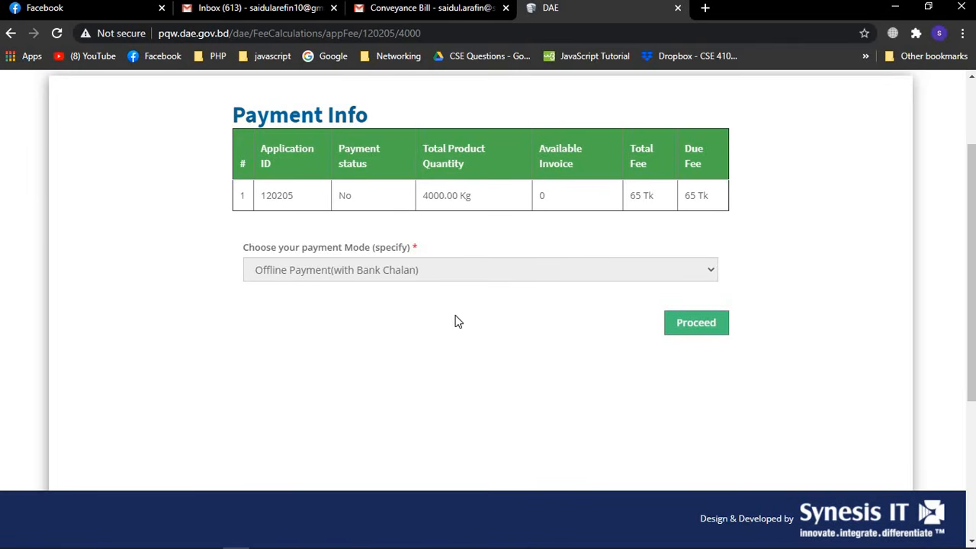
pyautogui.click(682, 325)
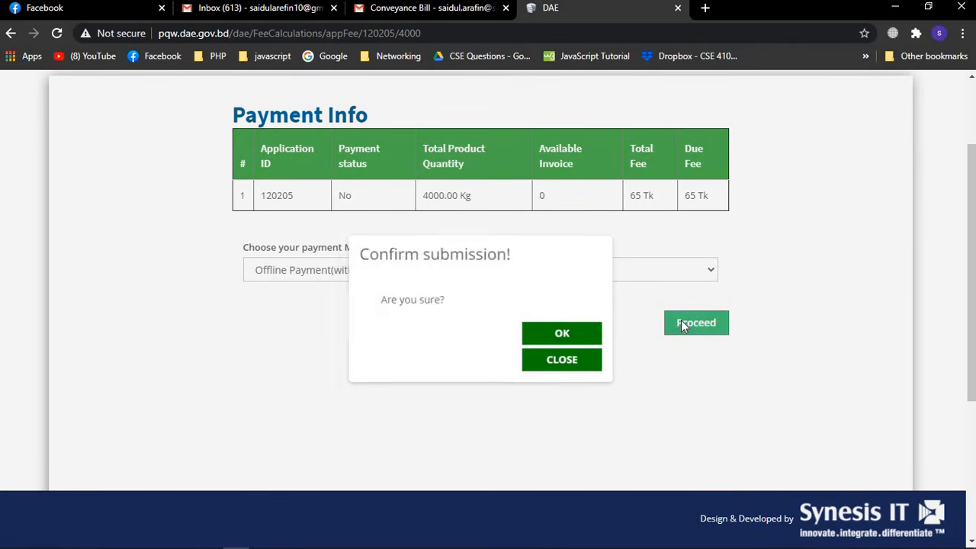
pyautogui.click(588, 334)
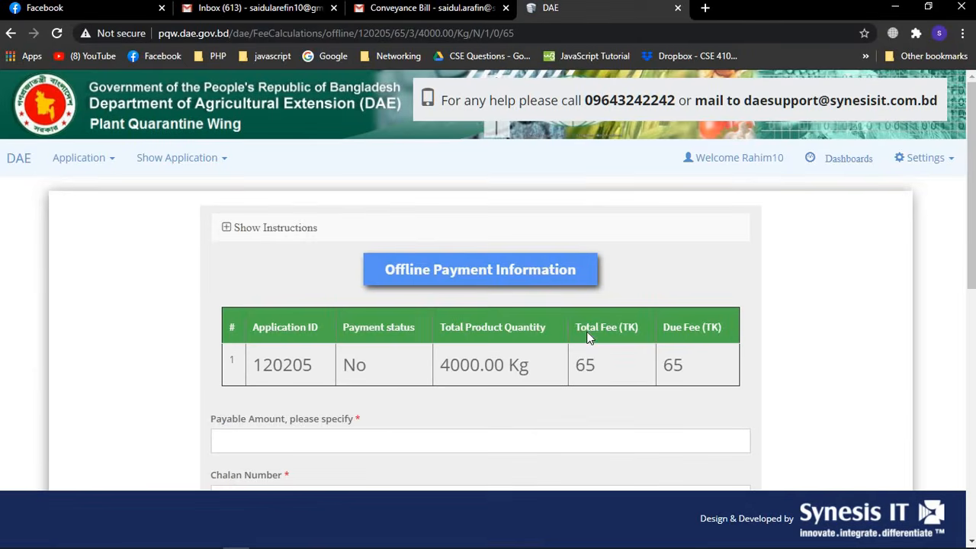
# Enter a payable amount of 50, the chalan number, and issue date 15-10-2020 for the first invoice
pyautogui.scroll(-8, 587, 338)
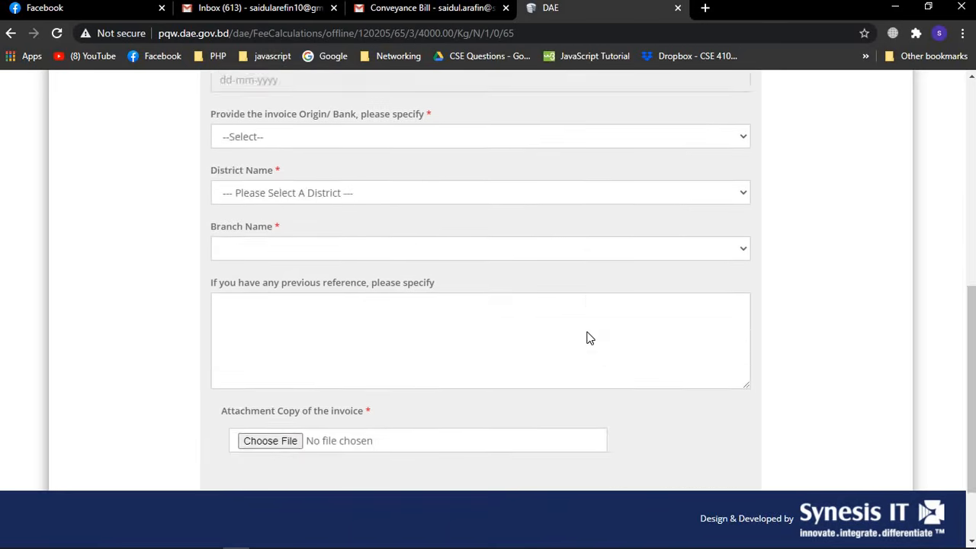
pyautogui.scroll(10, 587, 338)
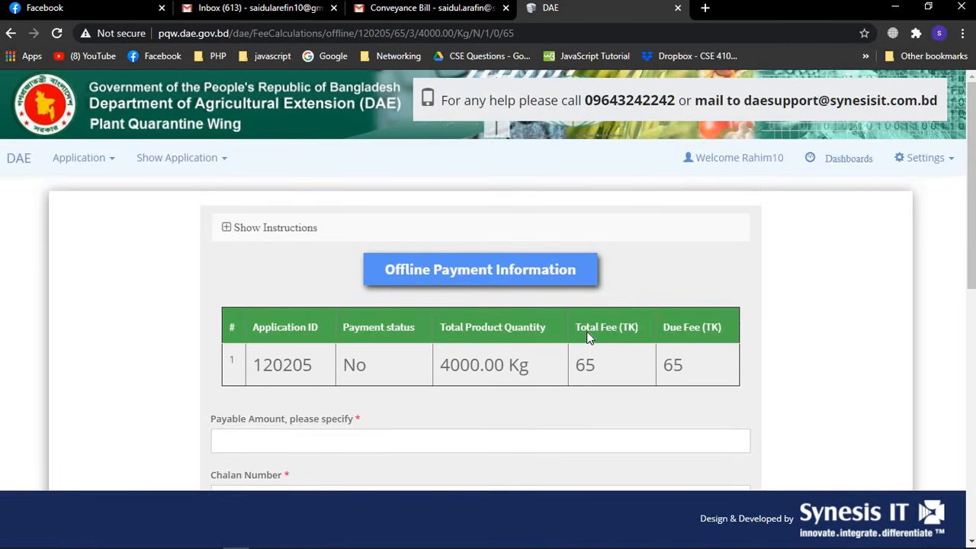
pyautogui.scroll(-2, 587, 338)
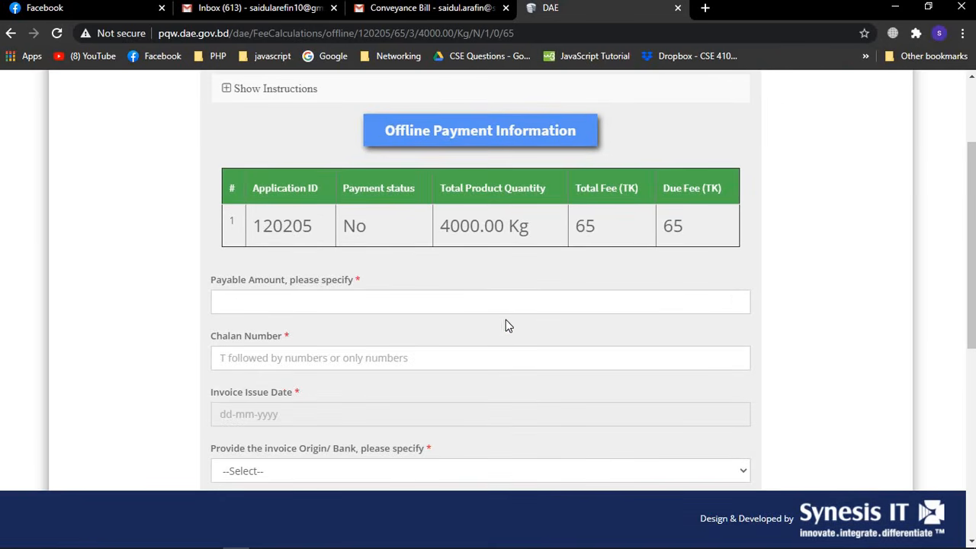
pyautogui.click(311, 294)
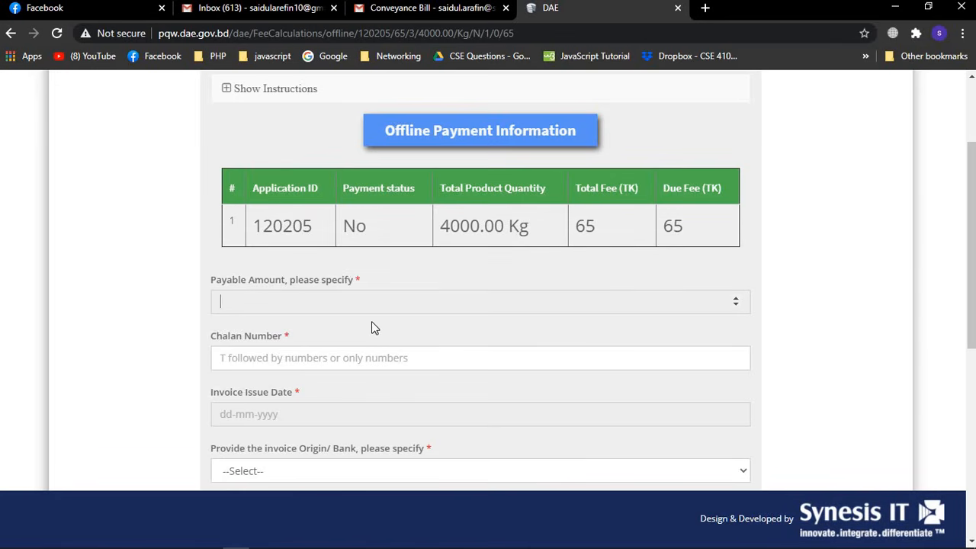
pyautogui.write('50')
pyautogui.scroll(-1, 322, 297)
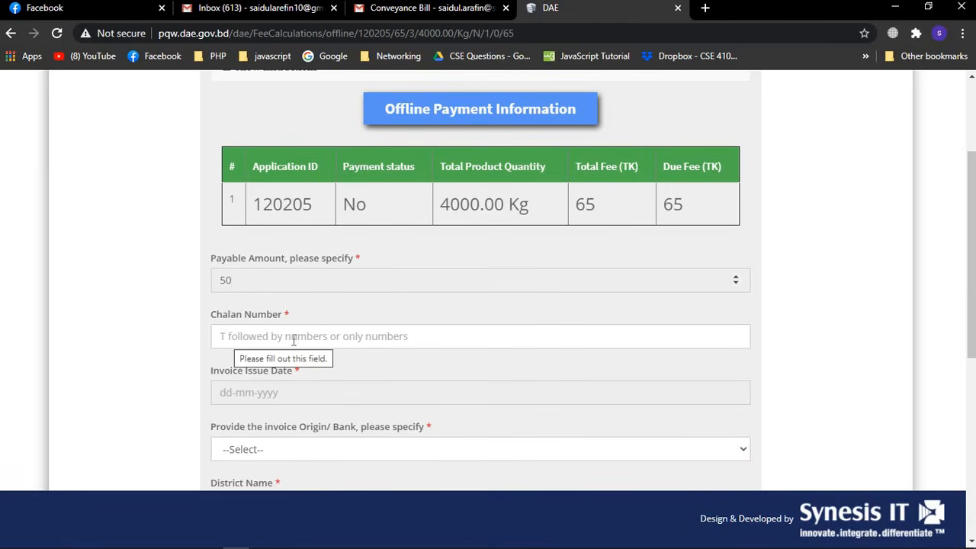
pyautogui.click(228, 334)
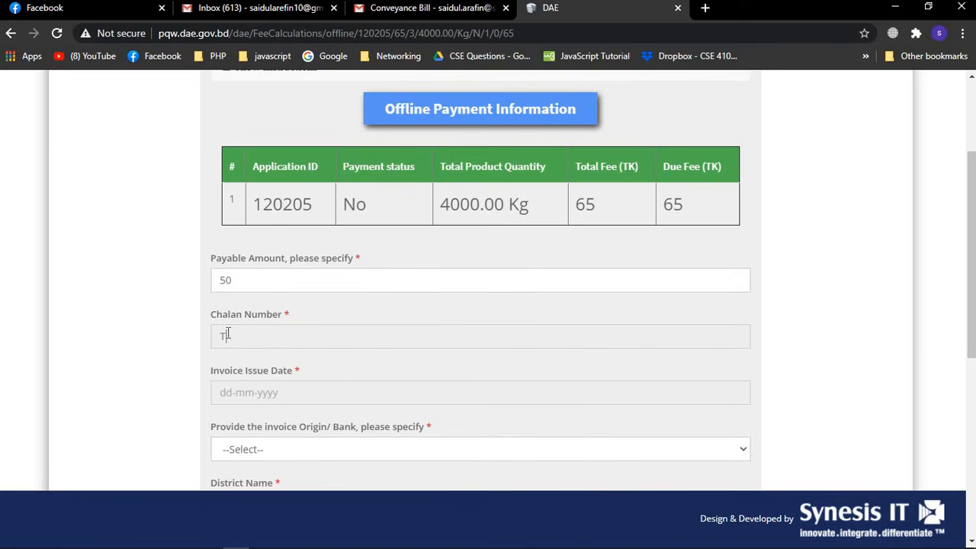
pyautogui.click(255, 393)
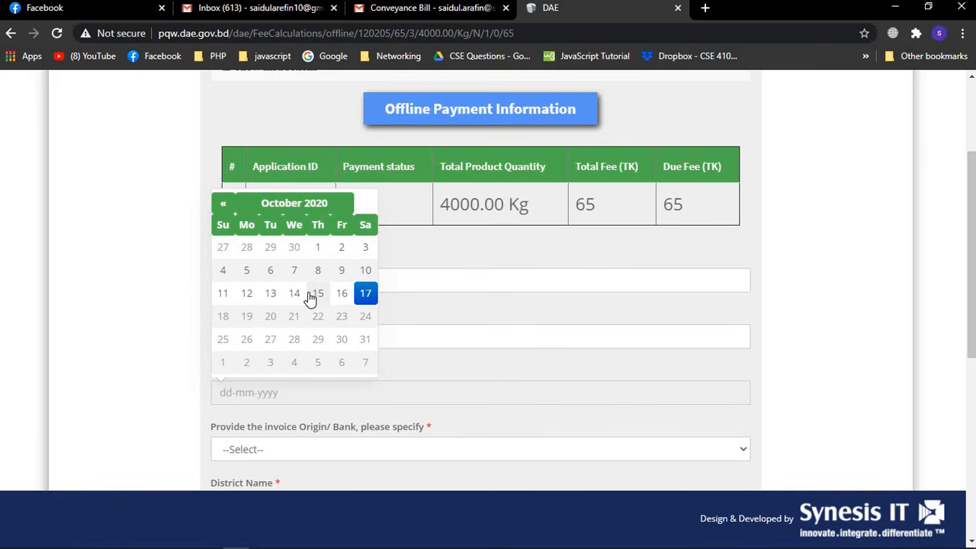
pyautogui.click(836, 260)
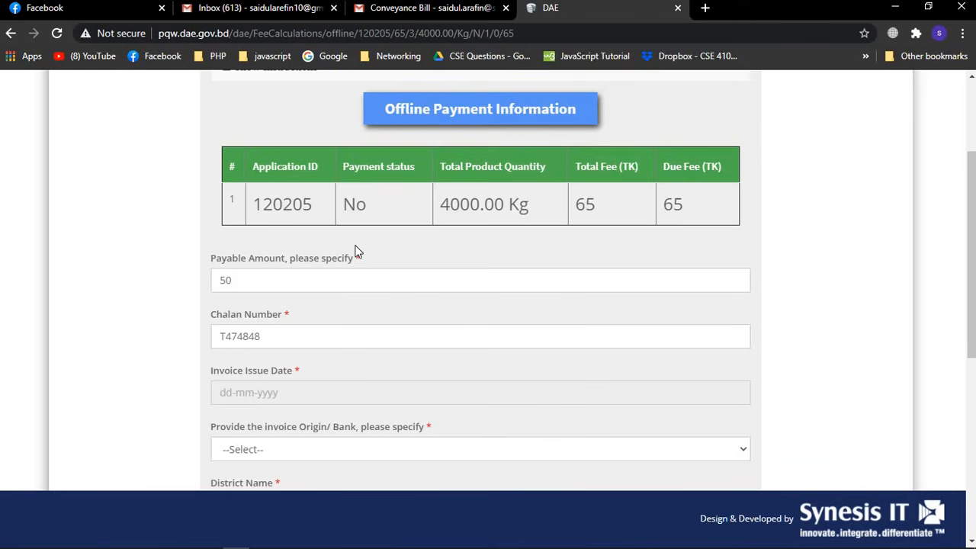
pyautogui.click(259, 392)
pyautogui.click(313, 302)
# Choose Bangladesh Bank as the invoice origin and Dhaka as the district
pyautogui.scroll(-1, 409, 341)
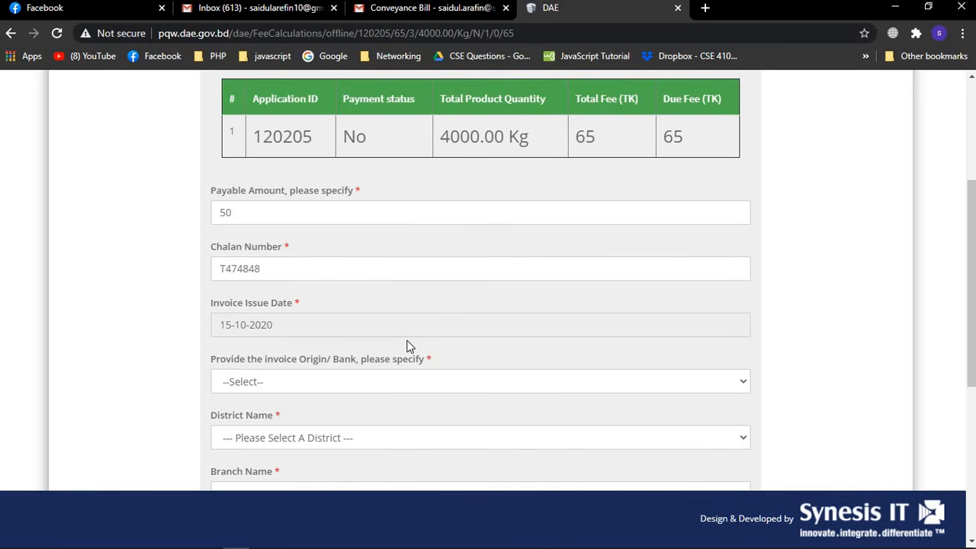
pyautogui.click(742, 385)
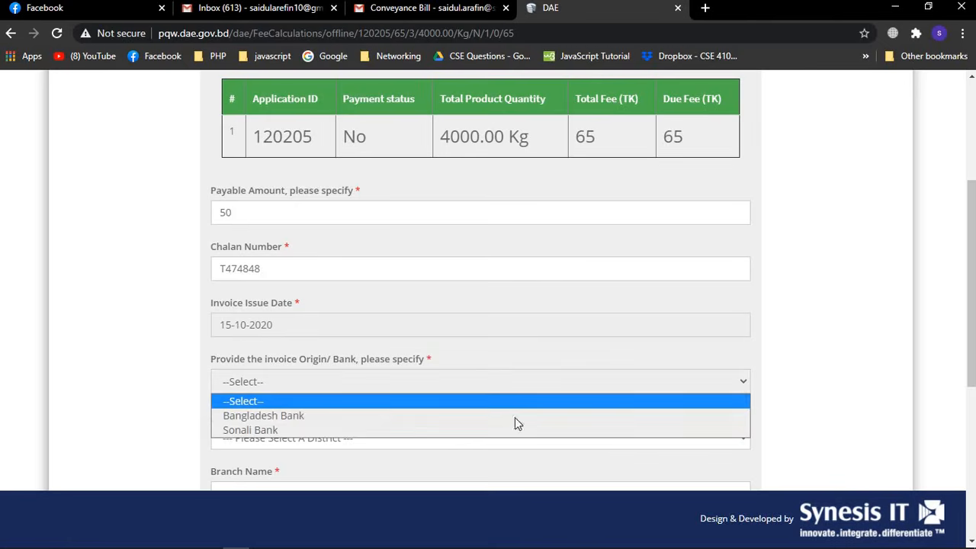
pyautogui.click(429, 419)
pyautogui.scroll(-2, 429, 425)
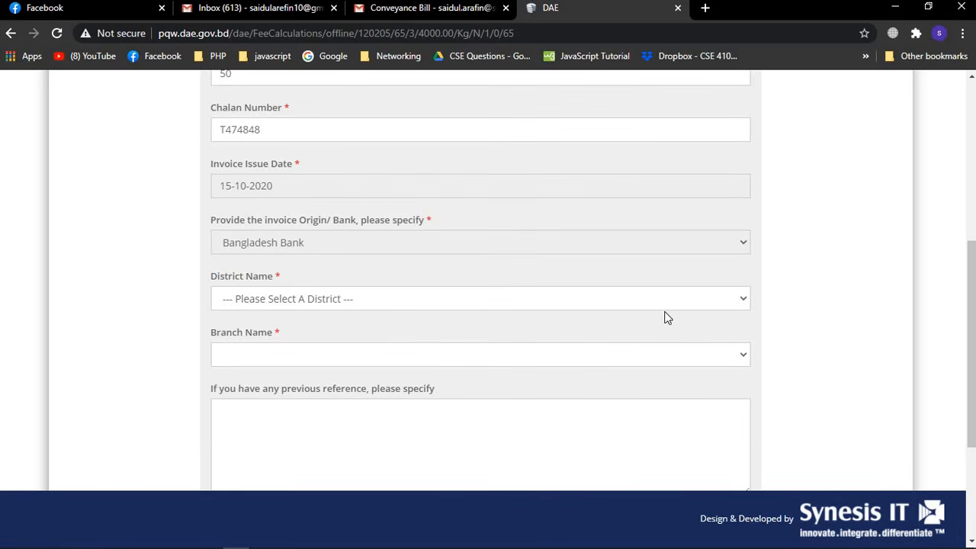
pyautogui.click(705, 301)
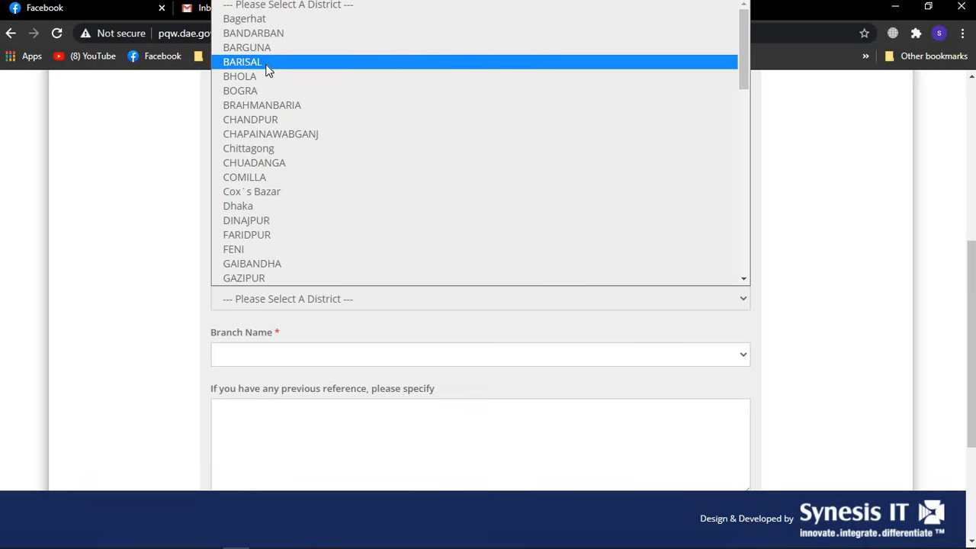
pyautogui.click(241, 205)
pyautogui.scroll(-3, 407, 315)
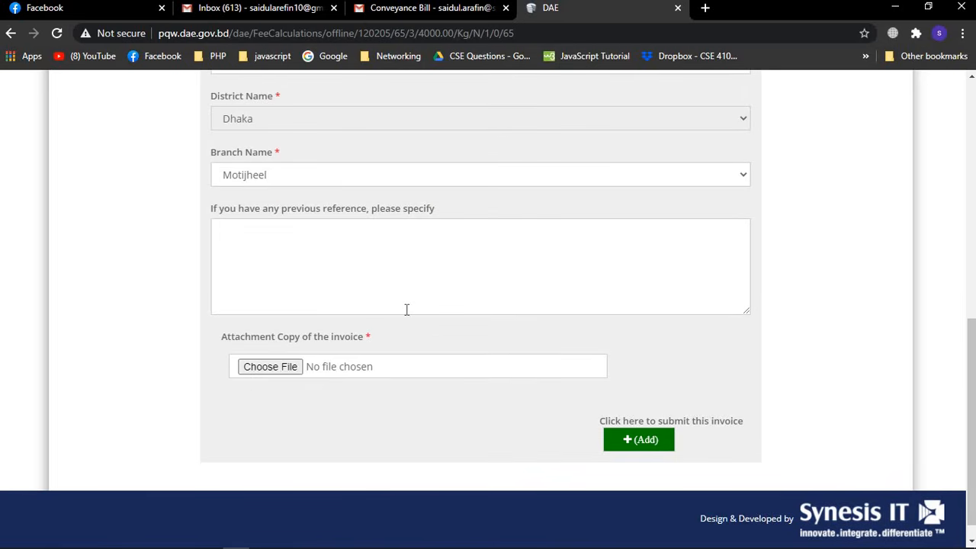
pyautogui.click(303, 253)
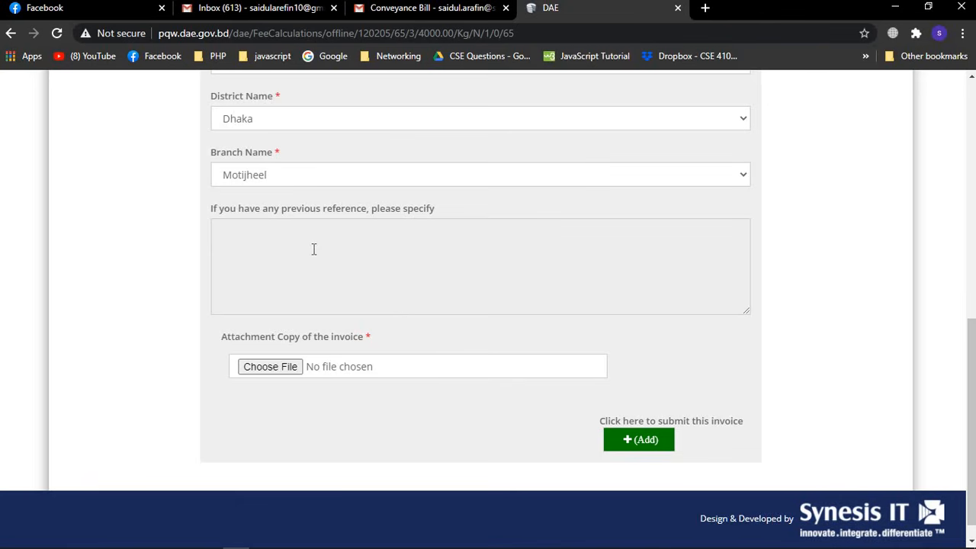
# Attach sadi.jpg as the invoice copy and add the 50 Tk invoice, leaving 15 Tk of 65 Tk due
pyautogui.click(278, 367)
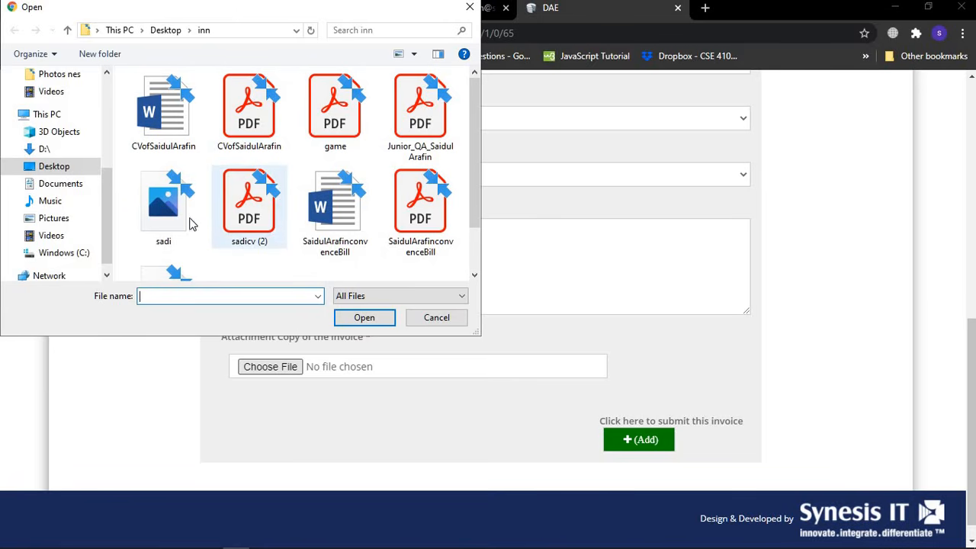
pyautogui.doubleClick(181, 222)
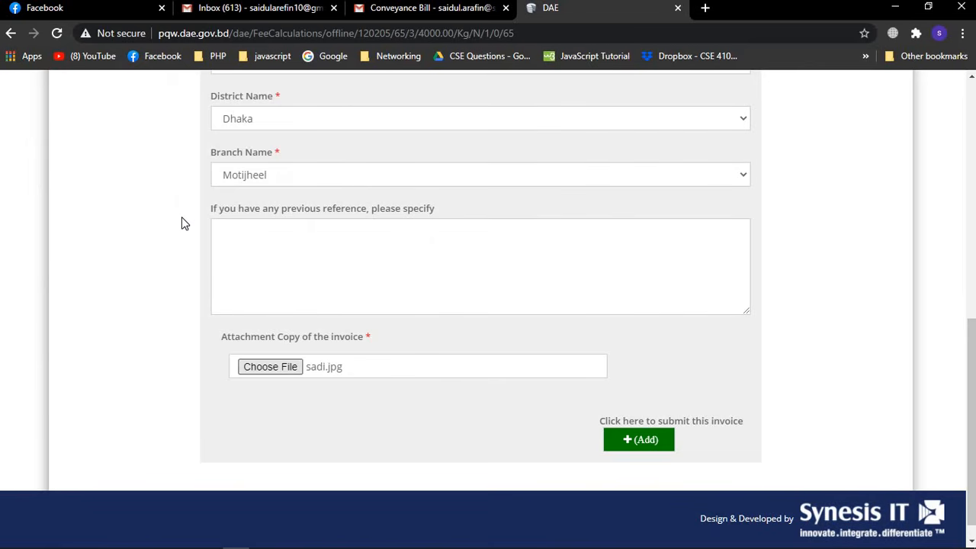
pyautogui.scroll(-1, 664, 377)
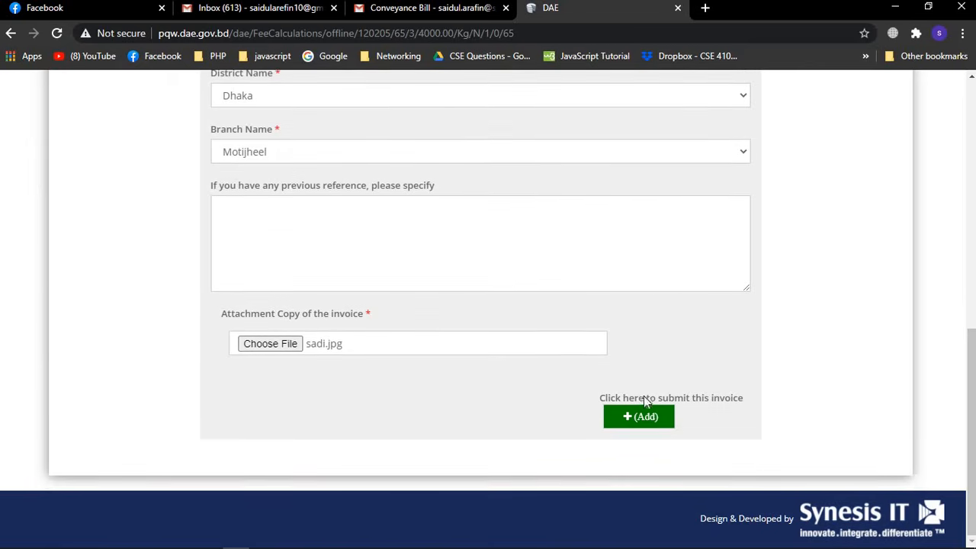
pyautogui.click(639, 425)
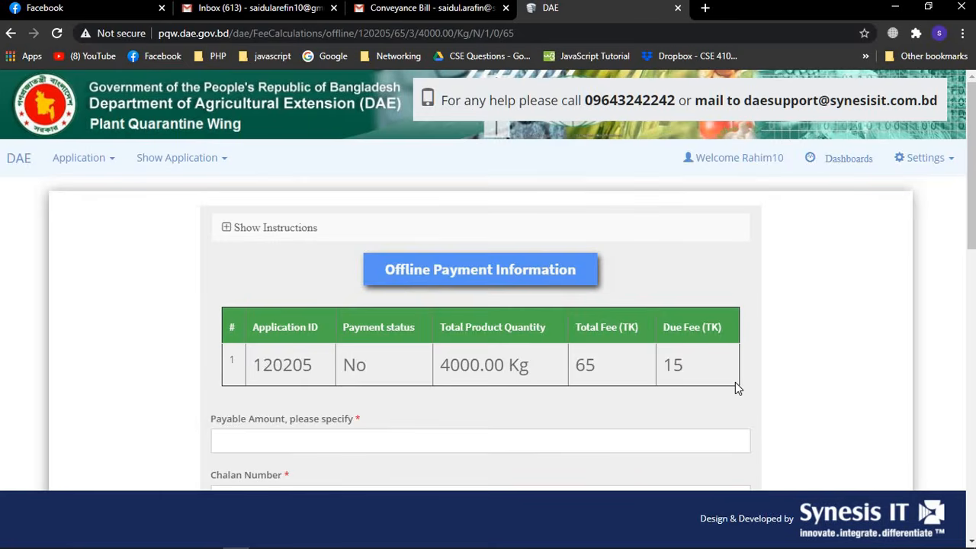
pyautogui.scroll(-3, 735, 382)
pyautogui.scroll(2, 735, 383)
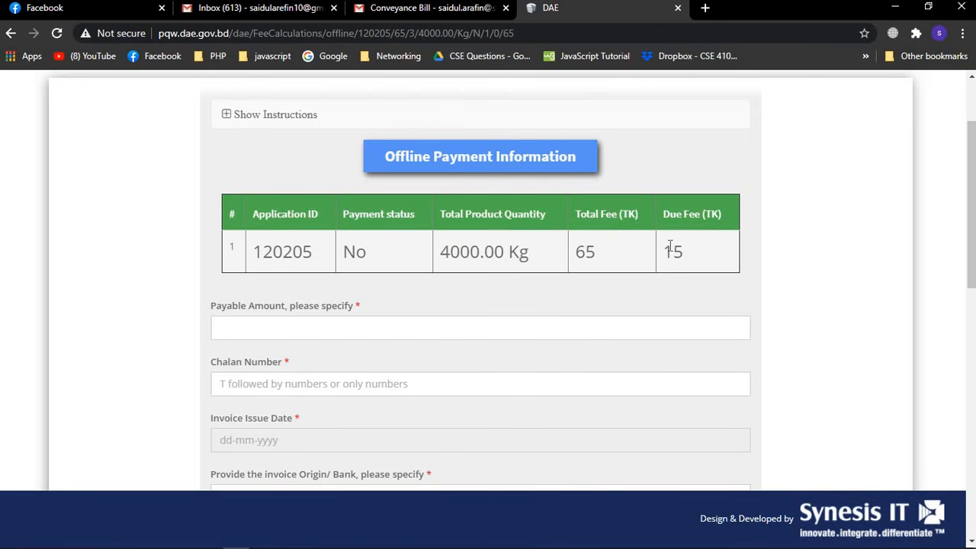
# Enter 15 as the payable amount, the chalan number, and invoice date 14-10-2020
pyautogui.click(274, 327)
pyautogui.write('15')
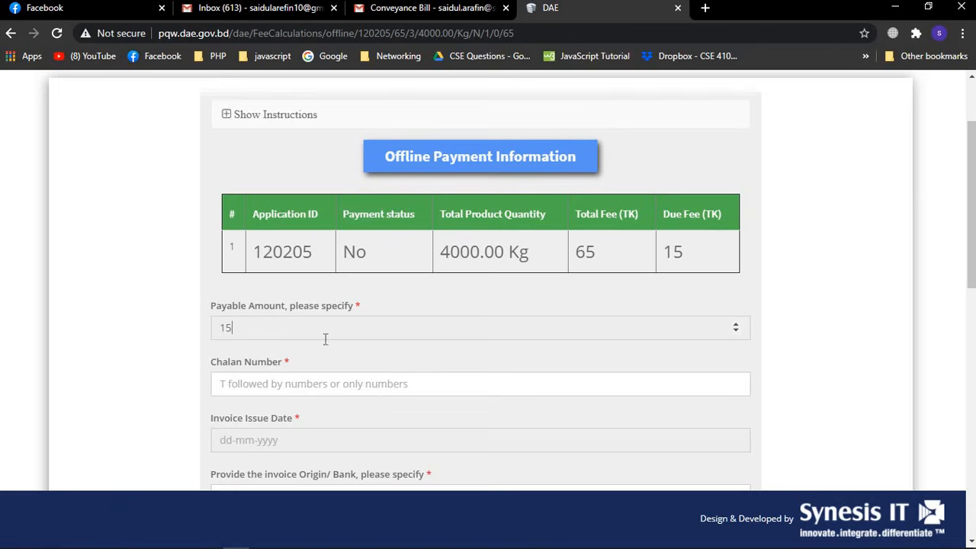
pyautogui.scroll(-1, 320, 349)
pyautogui.click(307, 357)
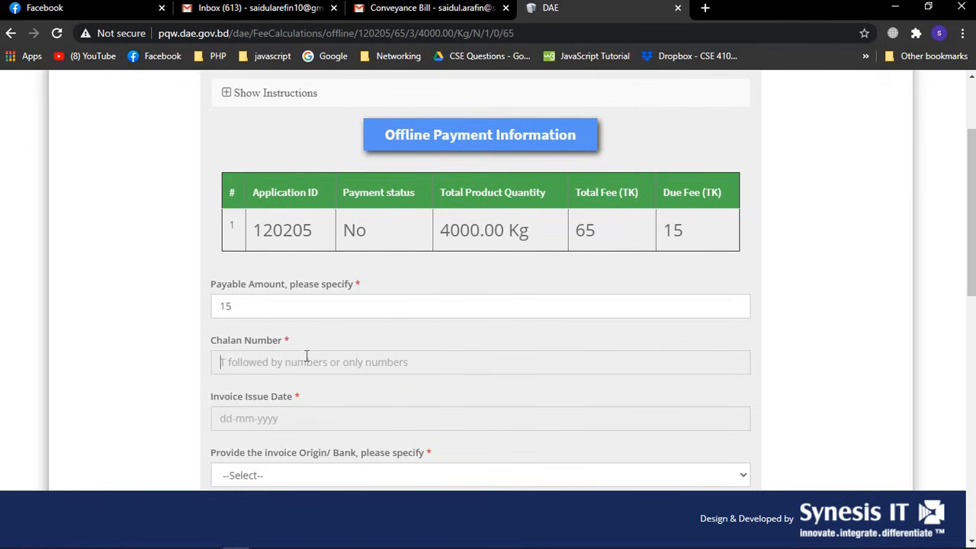
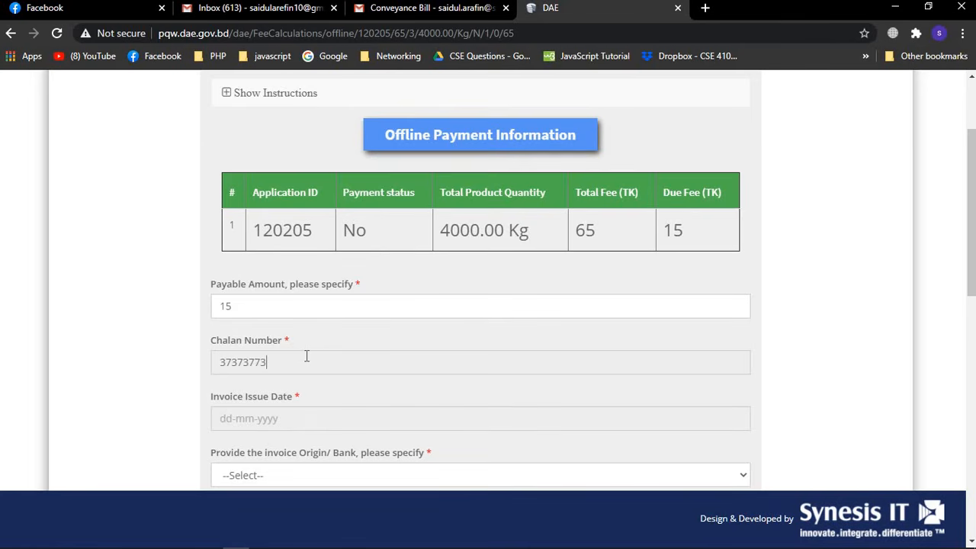
pyautogui.click(264, 414)
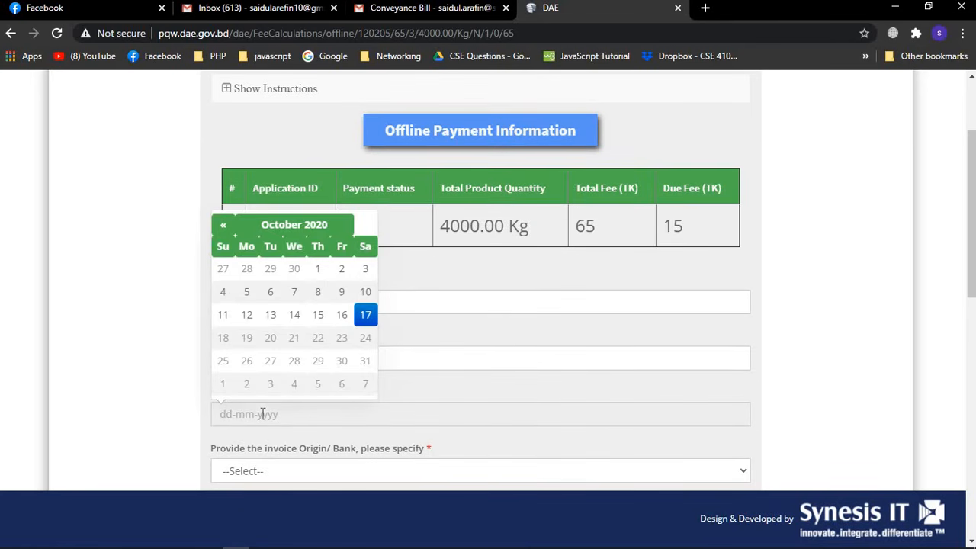
pyautogui.click(294, 316)
# Select Sonali Bank as the bank and FENI as the district
pyautogui.scroll(-3, 430, 344)
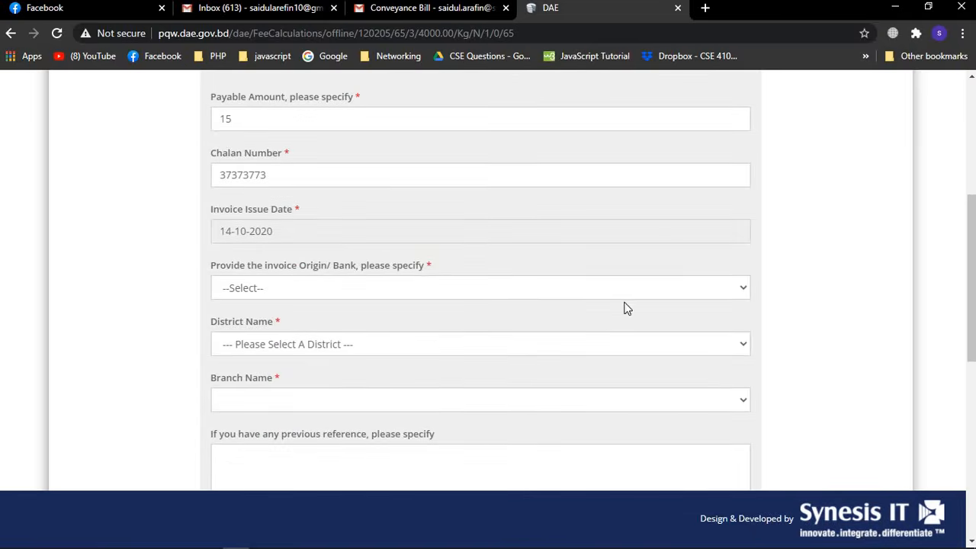
pyautogui.click(708, 288)
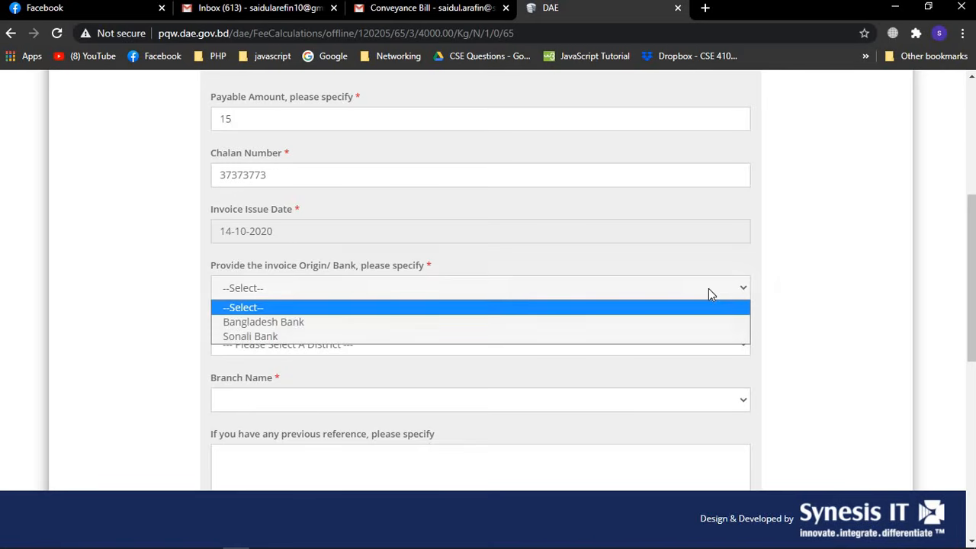
pyautogui.click(515, 336)
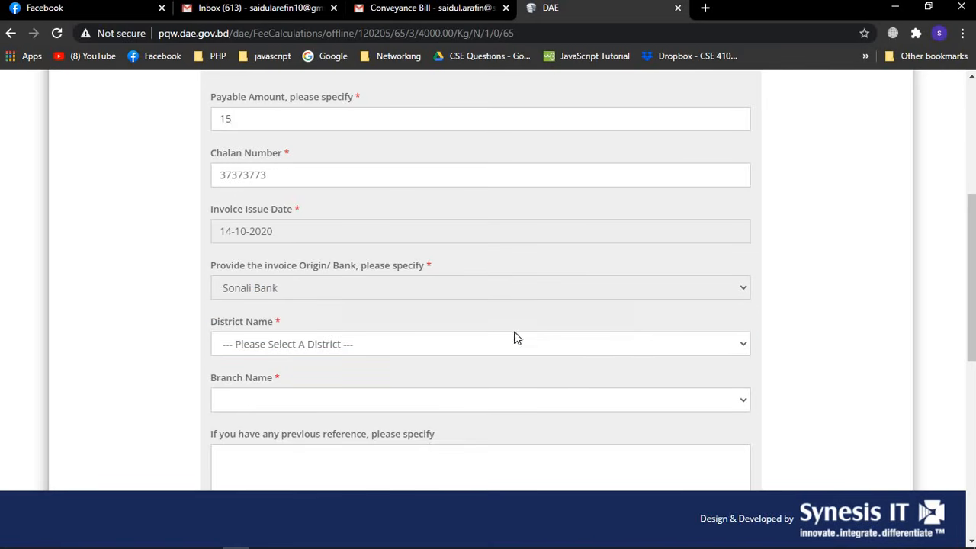
pyautogui.click(569, 346)
pyautogui.click(407, 296)
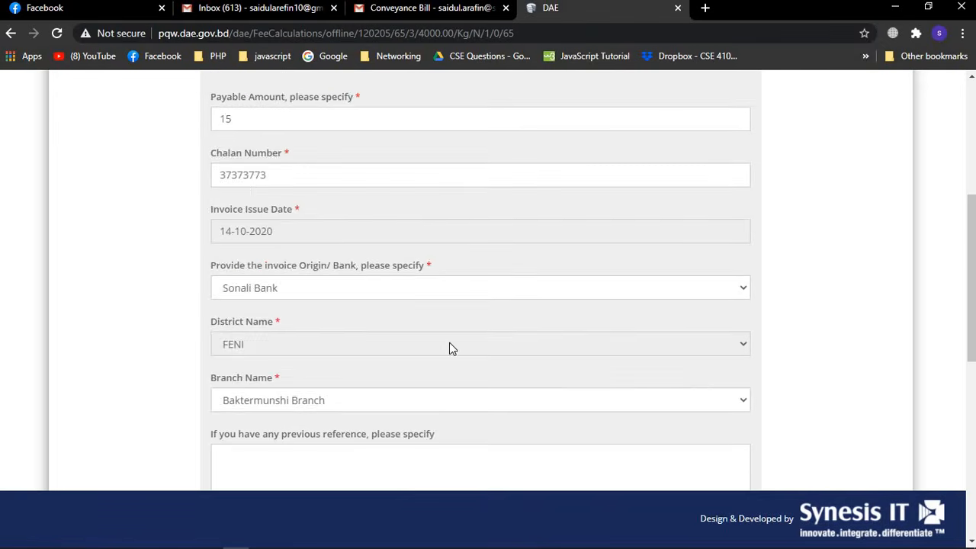
pyautogui.scroll(-1, 449, 343)
pyautogui.scroll(-1, 574, 329)
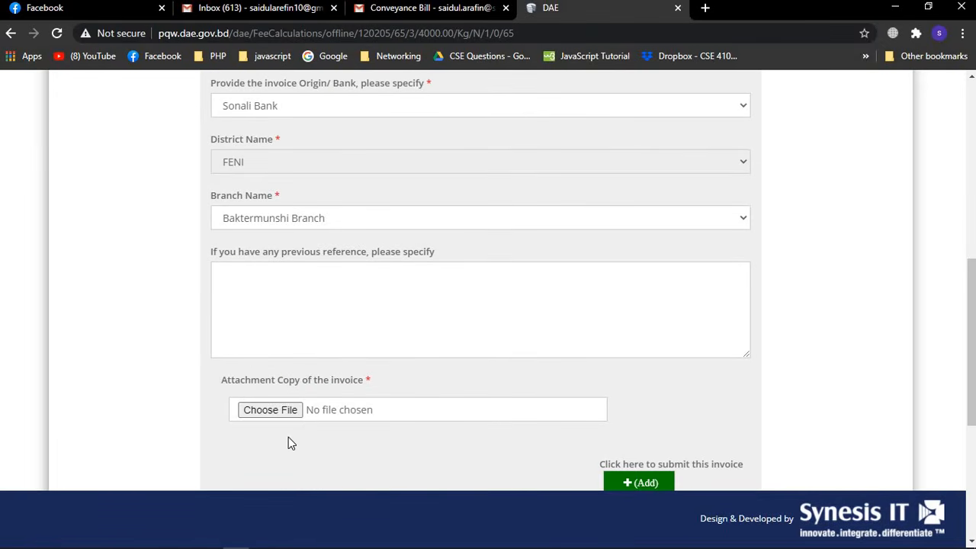
# Attach sadi.jpg to the second invoice, add it, and check the table shows it Paid with 0 Tk due
pyautogui.click(292, 405)
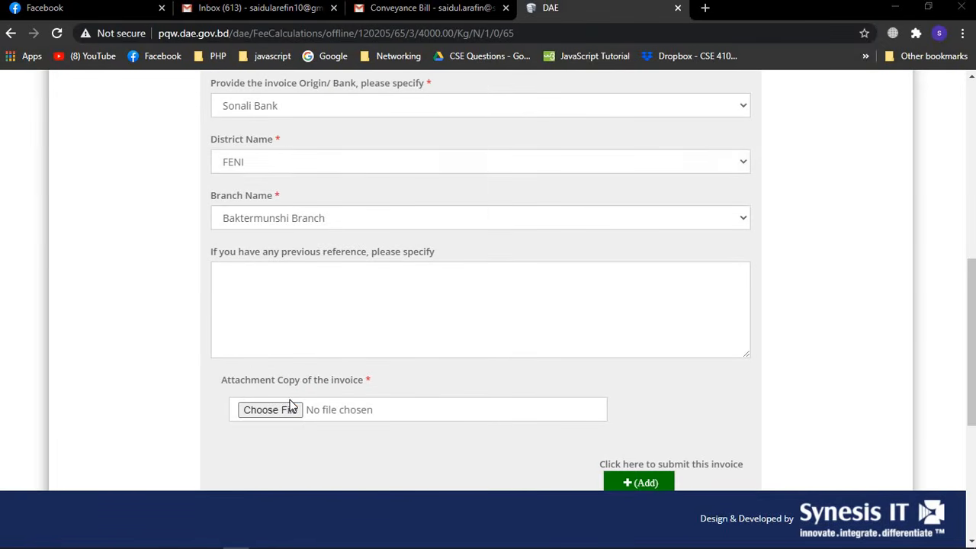
pyautogui.doubleClick(156, 213)
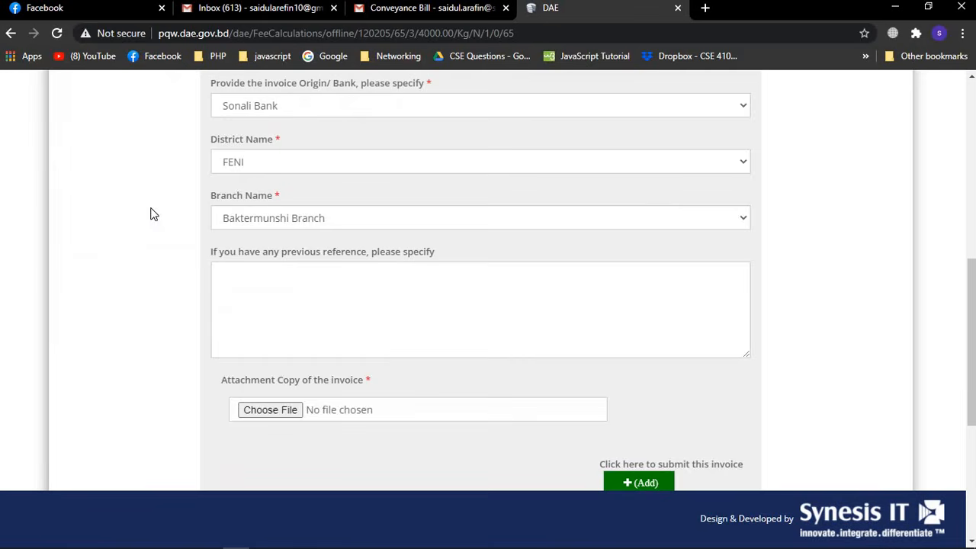
pyautogui.scroll(-3, 469, 239)
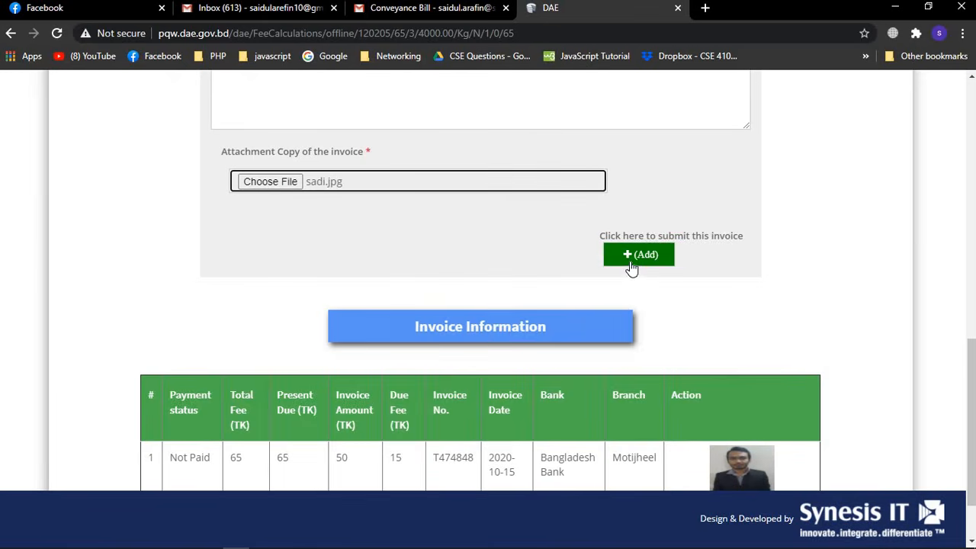
pyautogui.scroll(-2, 632, 269)
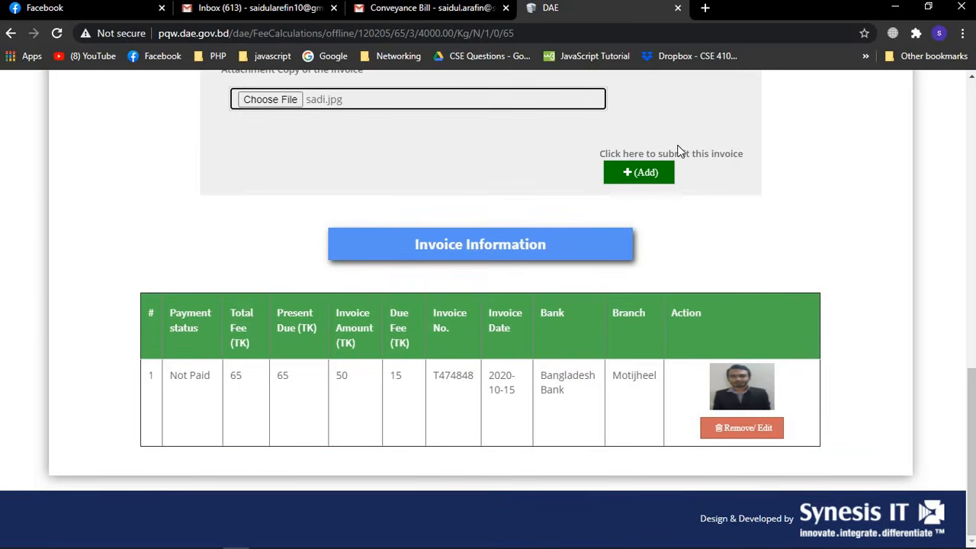
pyautogui.click(664, 174)
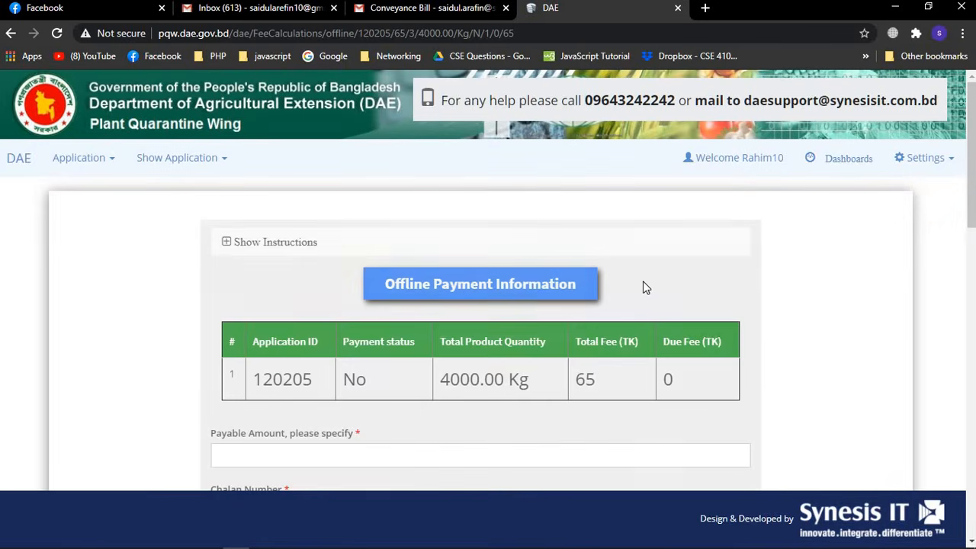
pyautogui.scroll(-15, 643, 287)
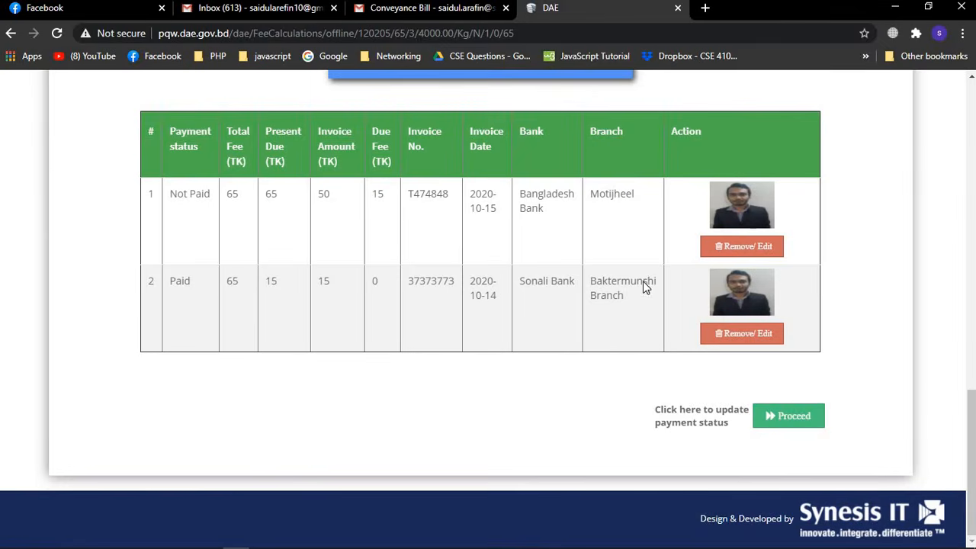
pyautogui.scroll(15, 646, 283)
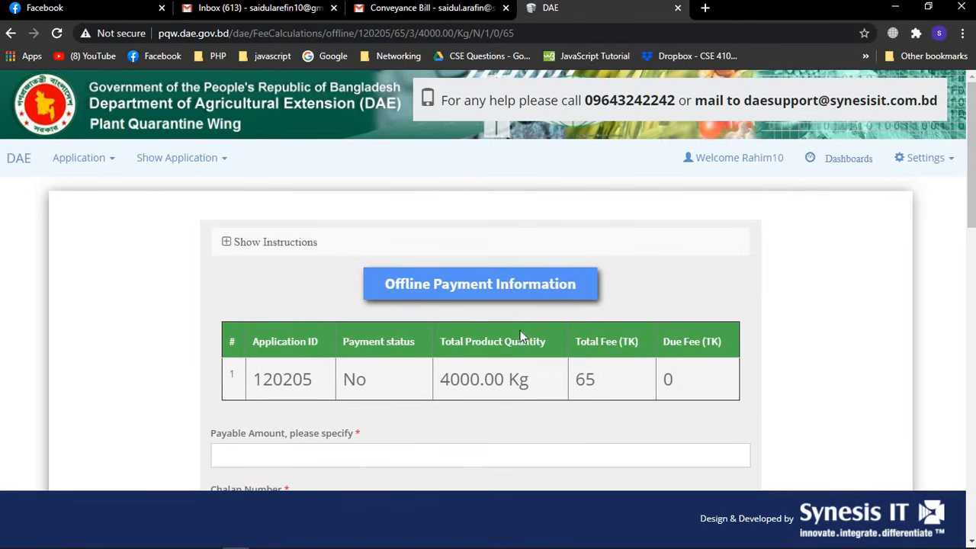
pyautogui.scroll(-12, 503, 335)
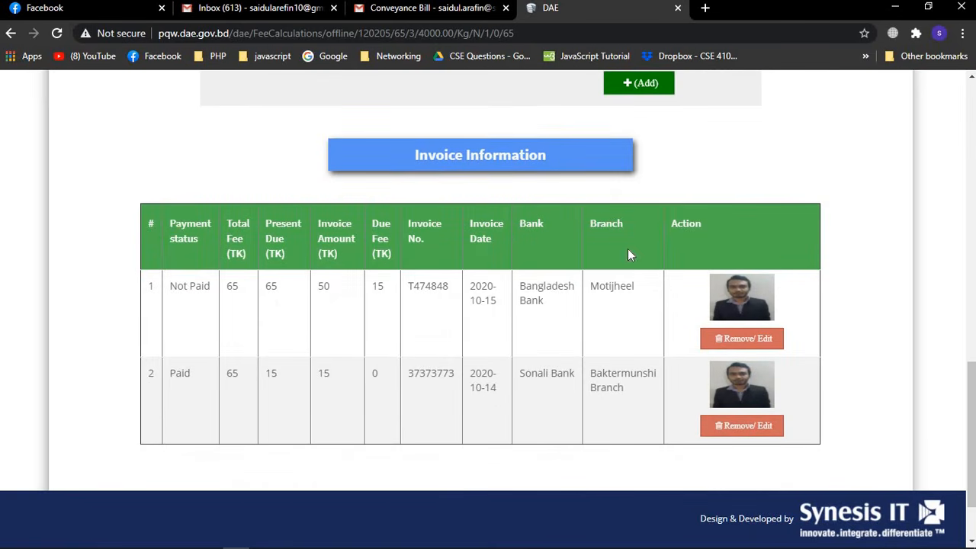
pyautogui.scroll(-1, 554, 434)
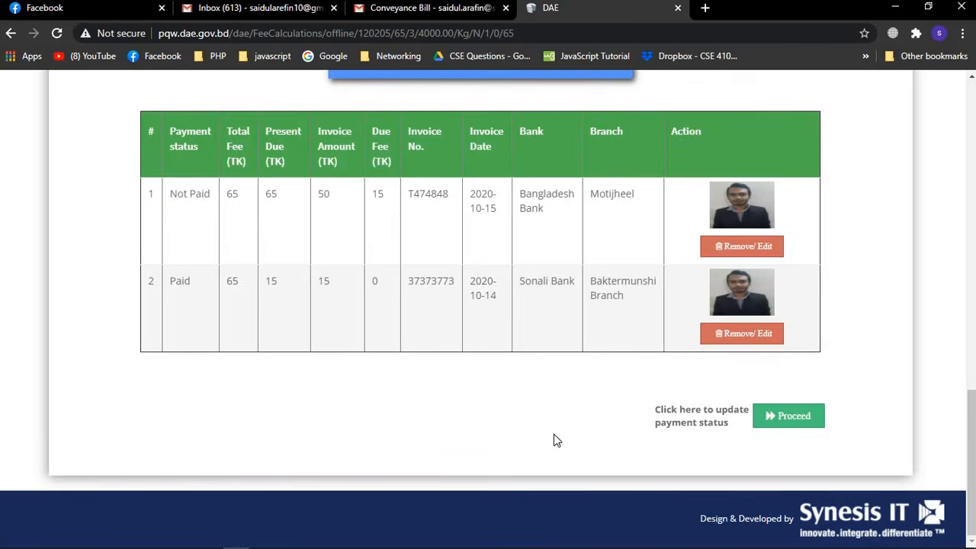
pyautogui.click(784, 416)
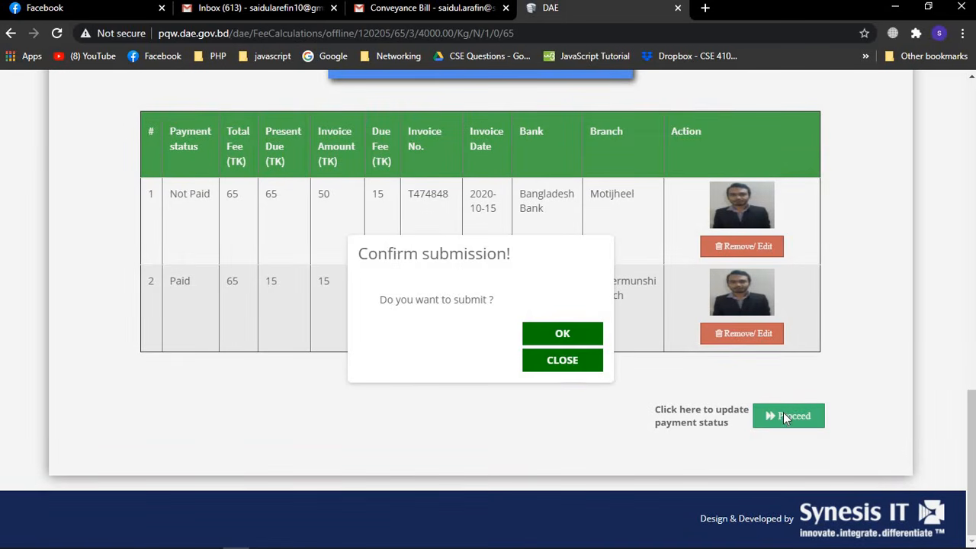
pyautogui.click(537, 334)
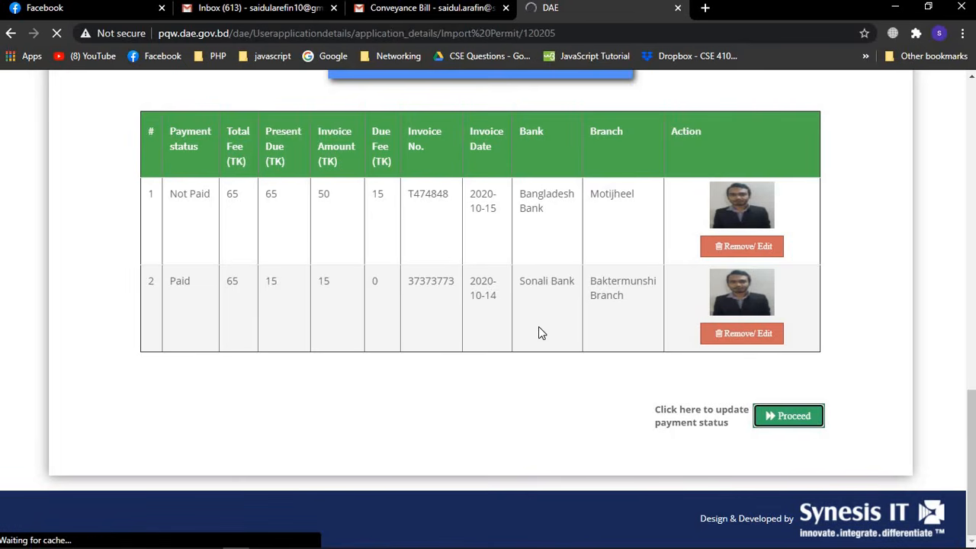
pyautogui.scroll(-1, 539, 333)
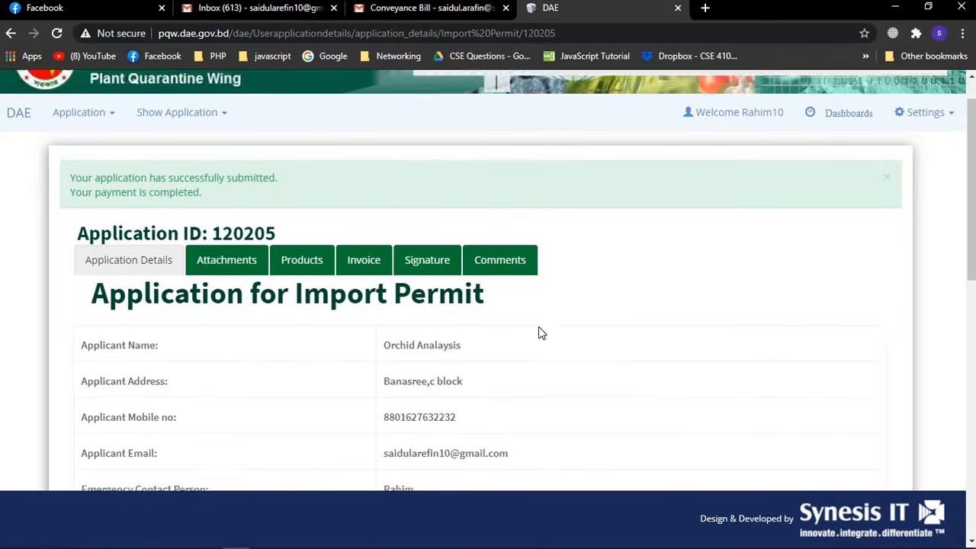